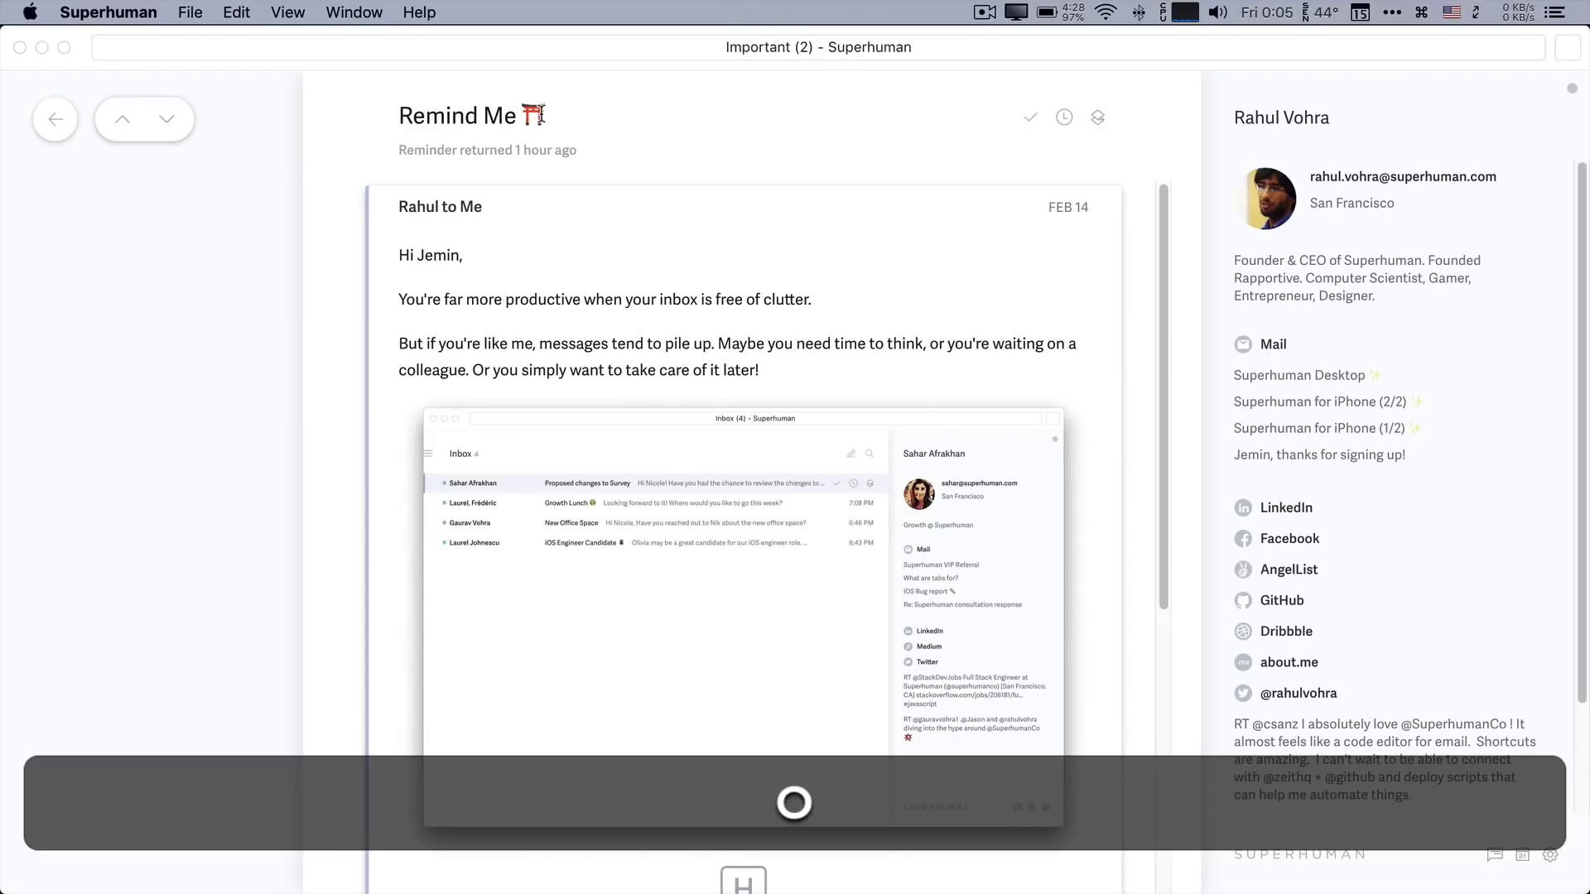
# Switch to the Other split of the inbox and move the selection back and forth between its first two conversations.
pyautogui.press('Tab')
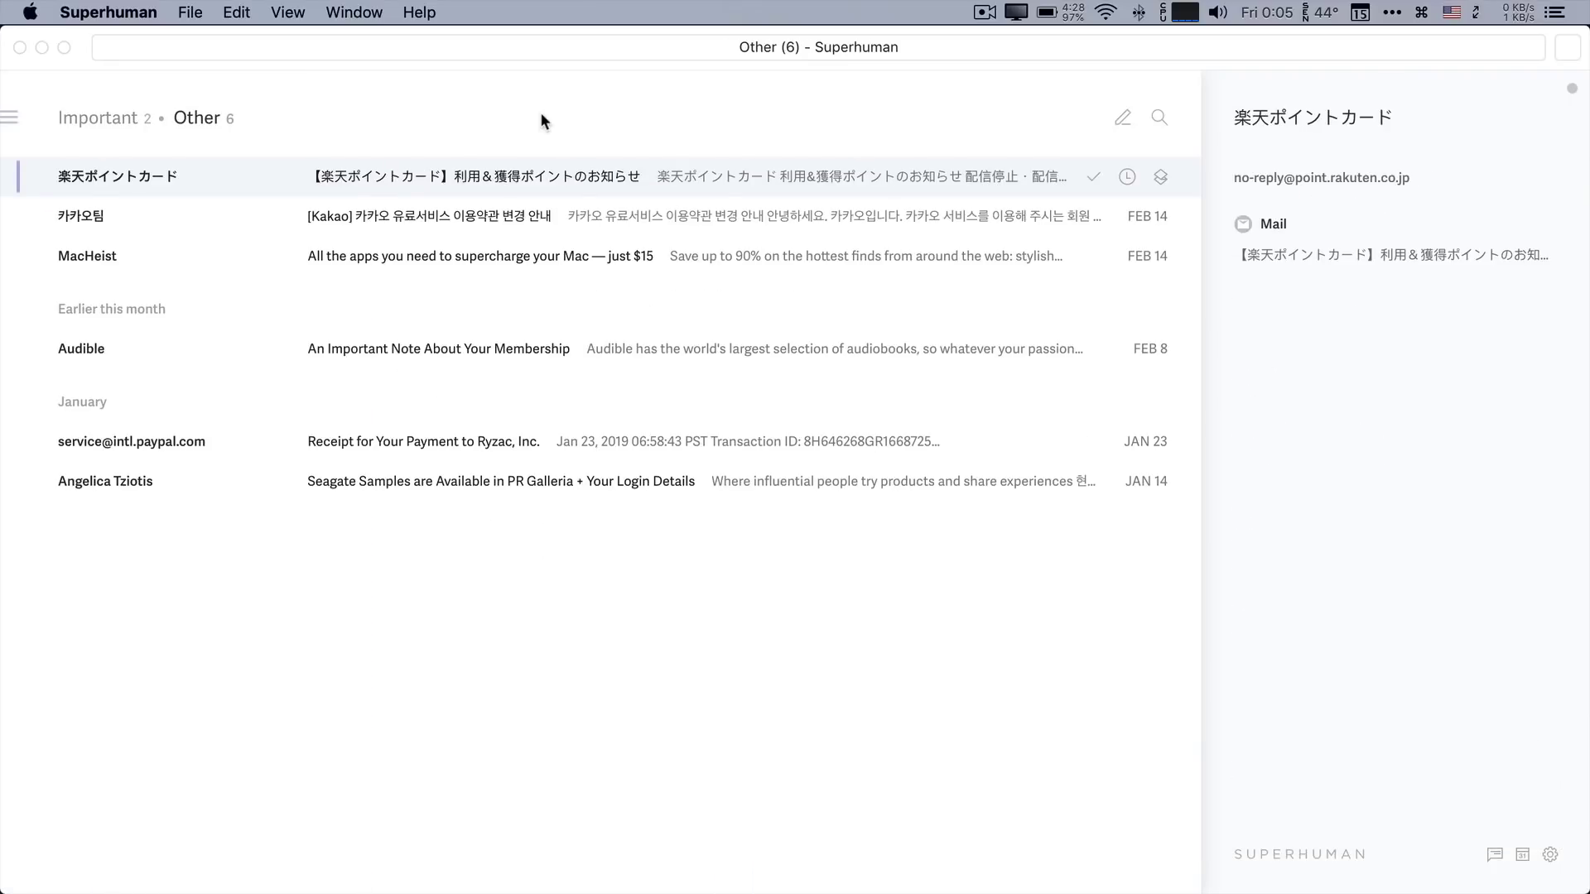
pyautogui.press('j')
pyautogui.press('k')
pyautogui.press('j')
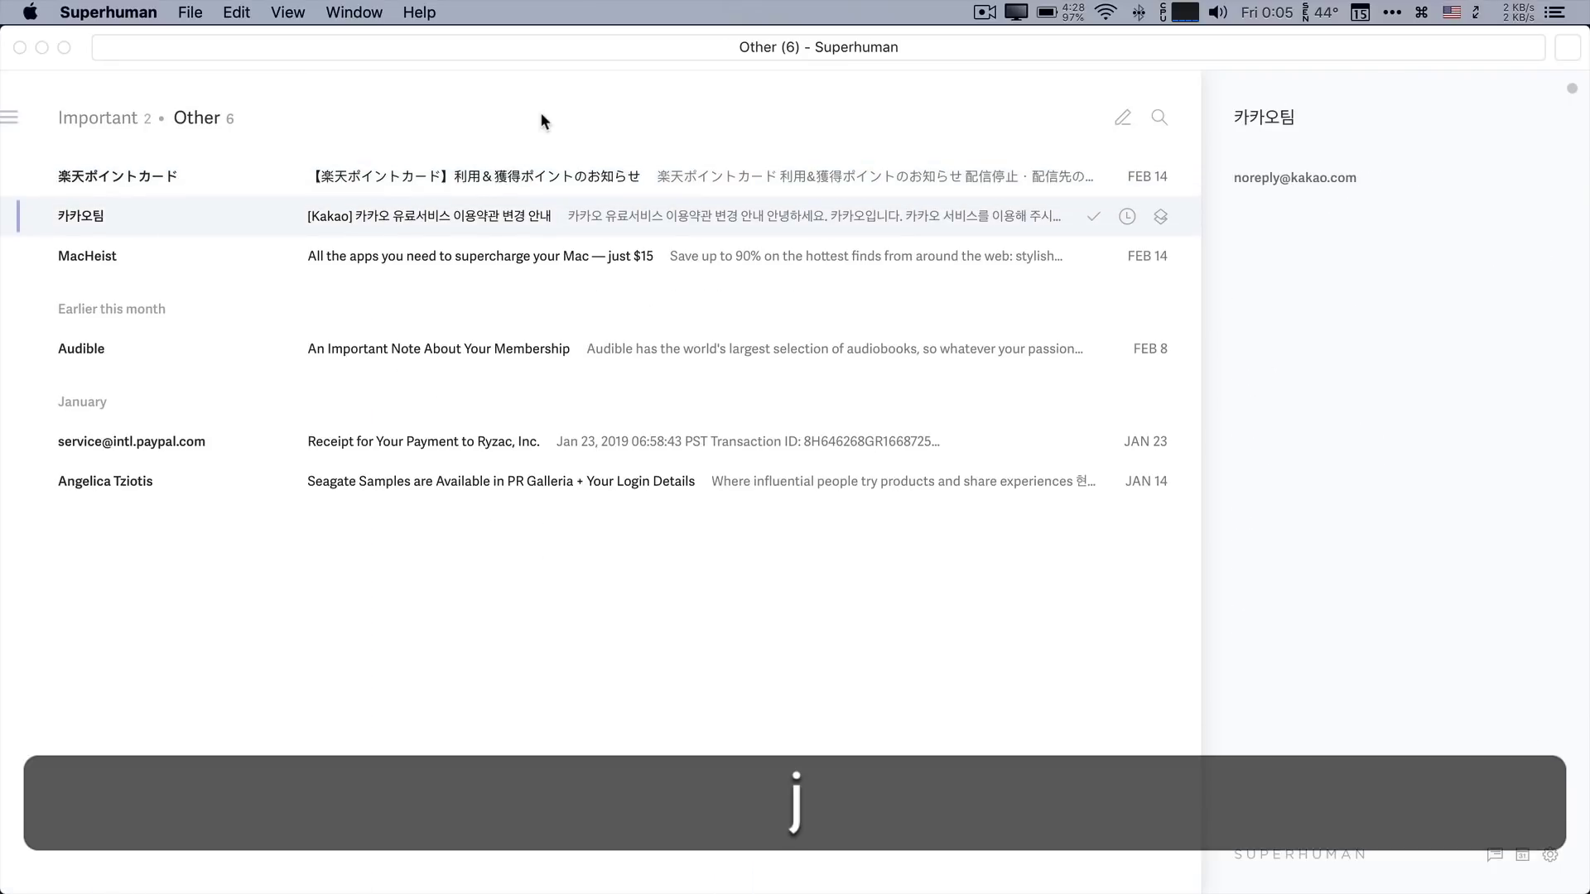
pyautogui.press('k')
pyautogui.press('j')
pyautogui.press('k')
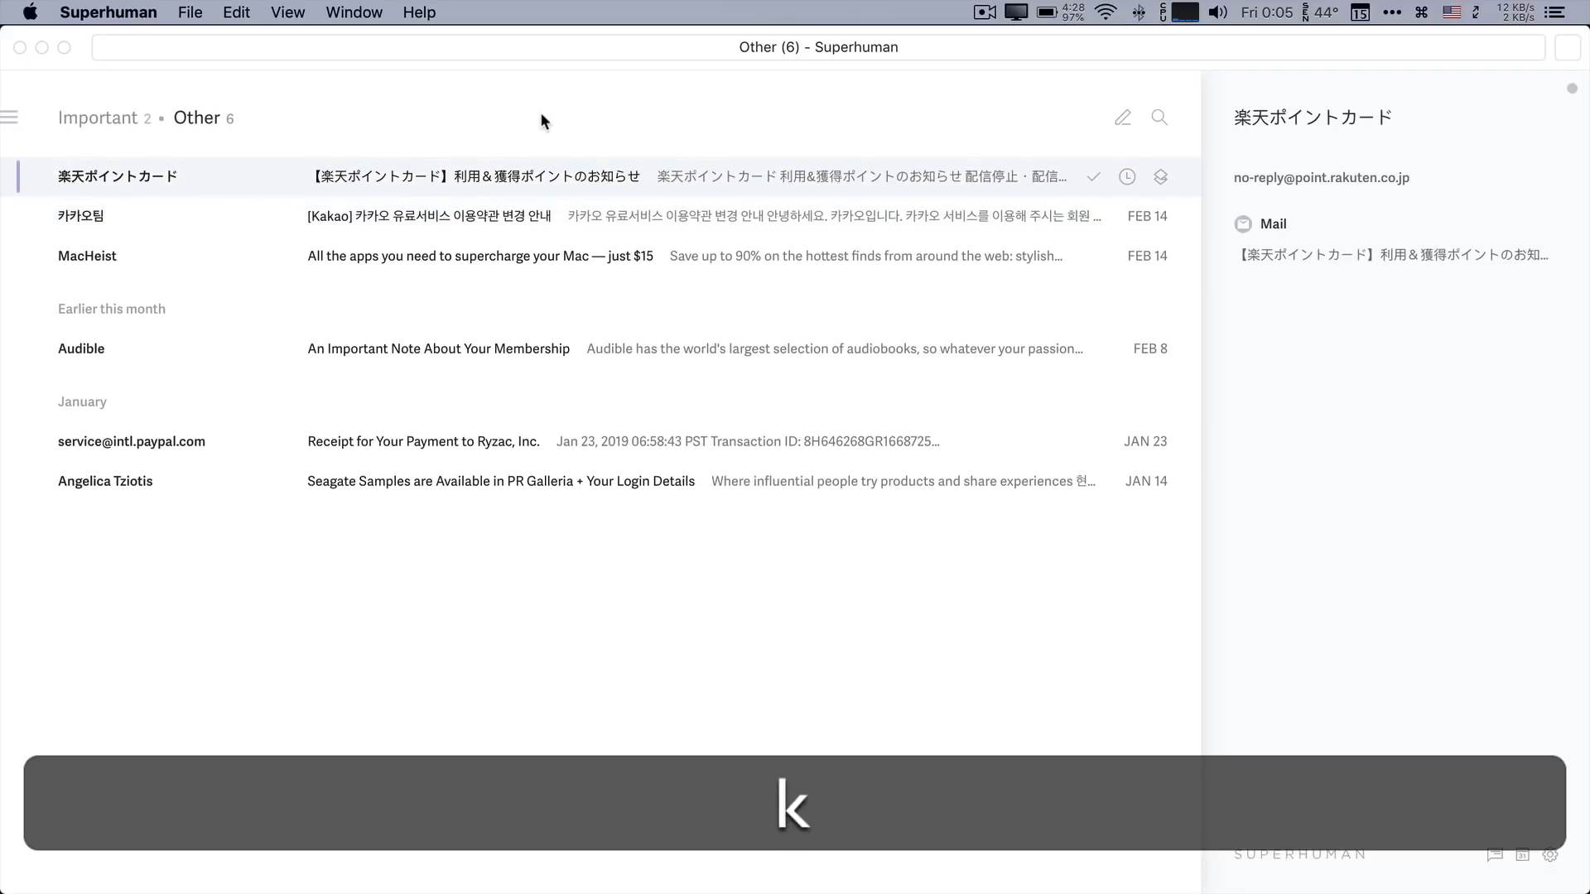
# View the 楽天ポイントカード email and the Kakao email in turn, returning to the Other list after each.
pyautogui.press('o')
pyautogui.press('Escape')
pyautogui.press('j')
pyautogui.press('o')
pyautogui.press('Escape')
pyautogui.press('k')
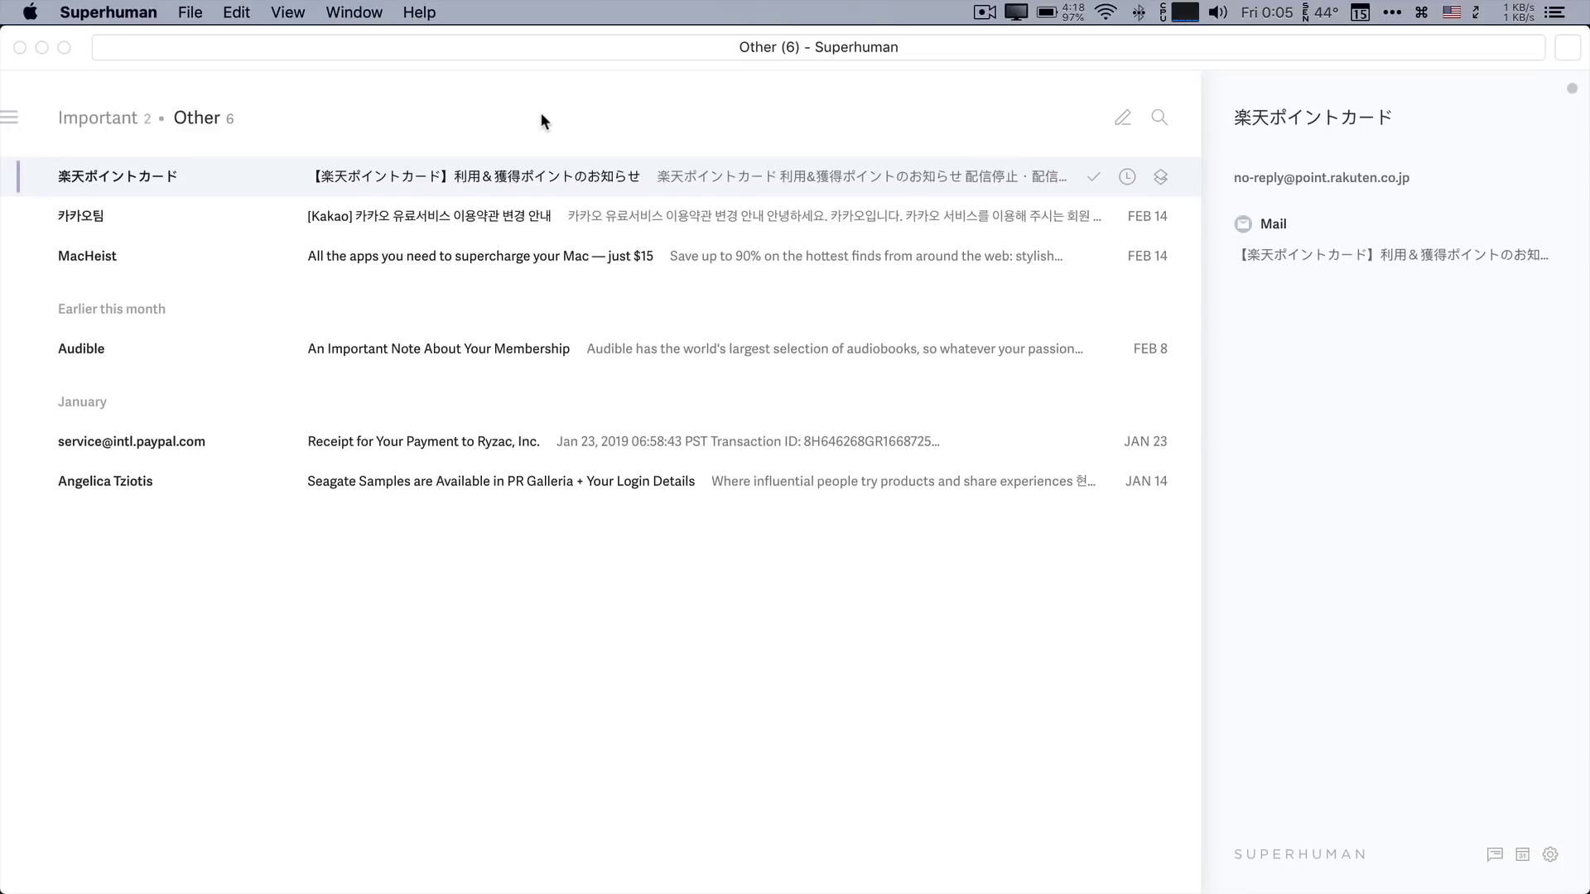
# Review the list of keyboard shortcuts from Actions through Compose and Format, and close it.
pyautogui.hotkey('shift', '/')
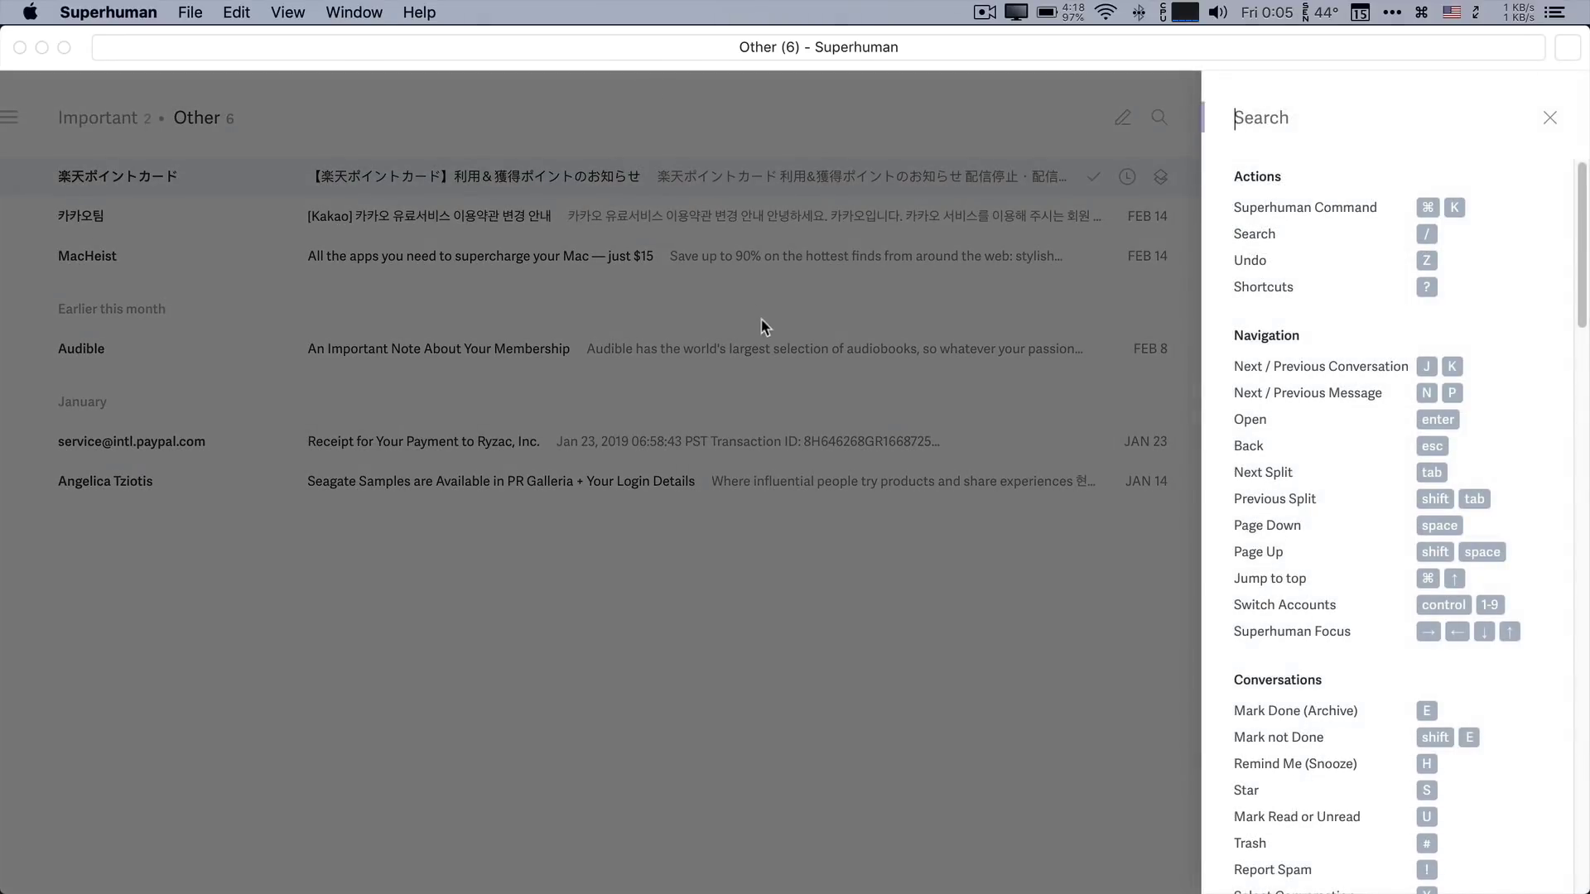
pyautogui.scroll(-2, 1429, 343)
pyautogui.scroll(-10, 1429, 343)
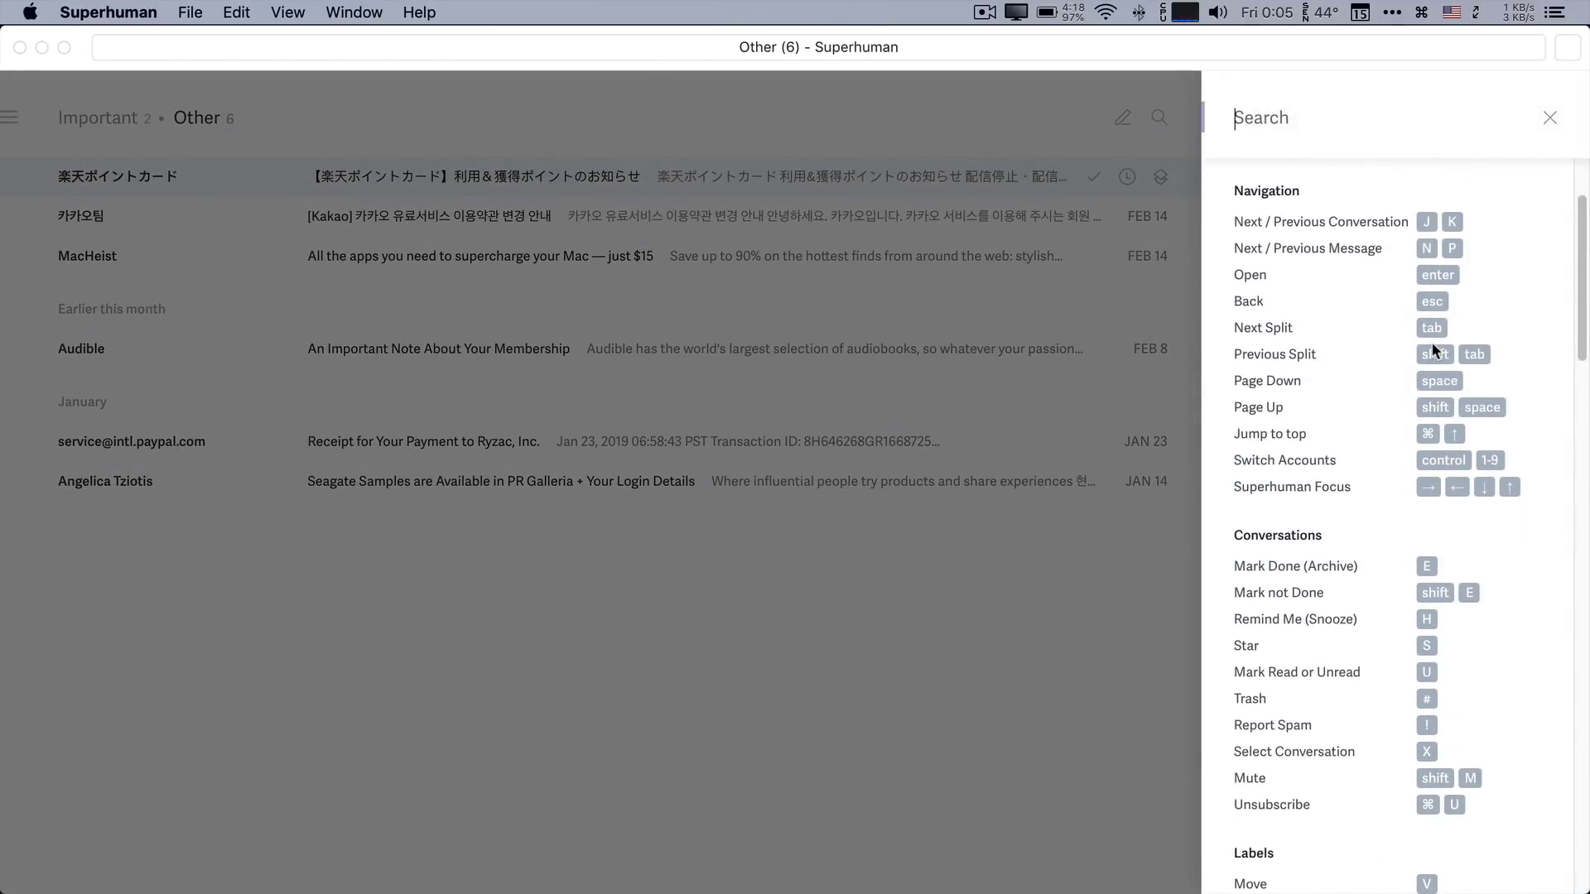
pyautogui.scroll(-15, 1431, 341)
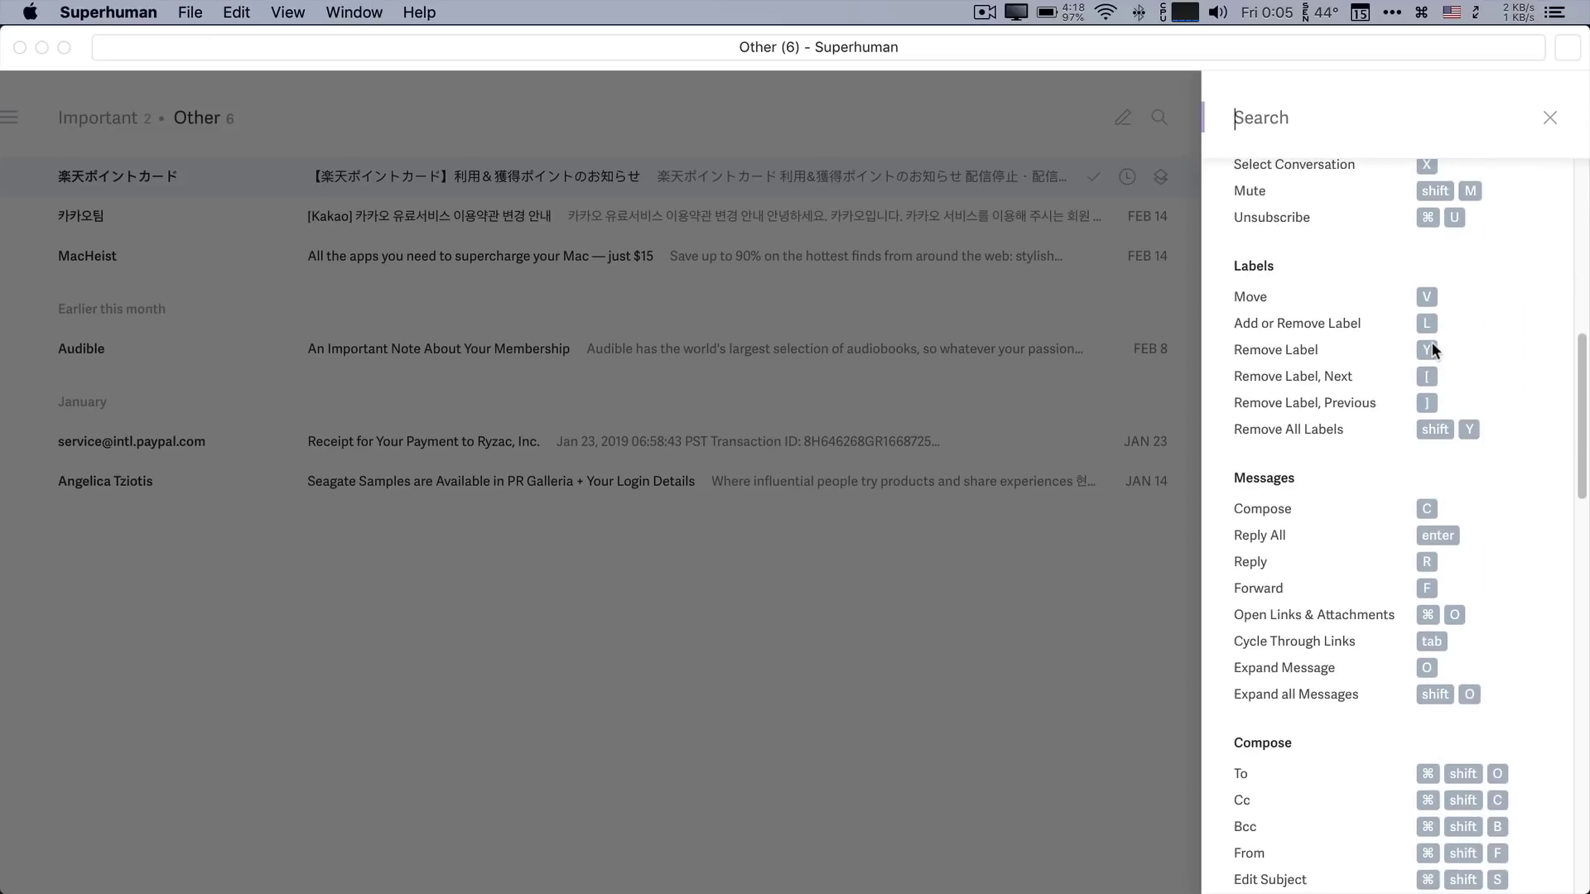
pyautogui.scroll(-20, 1473, 351)
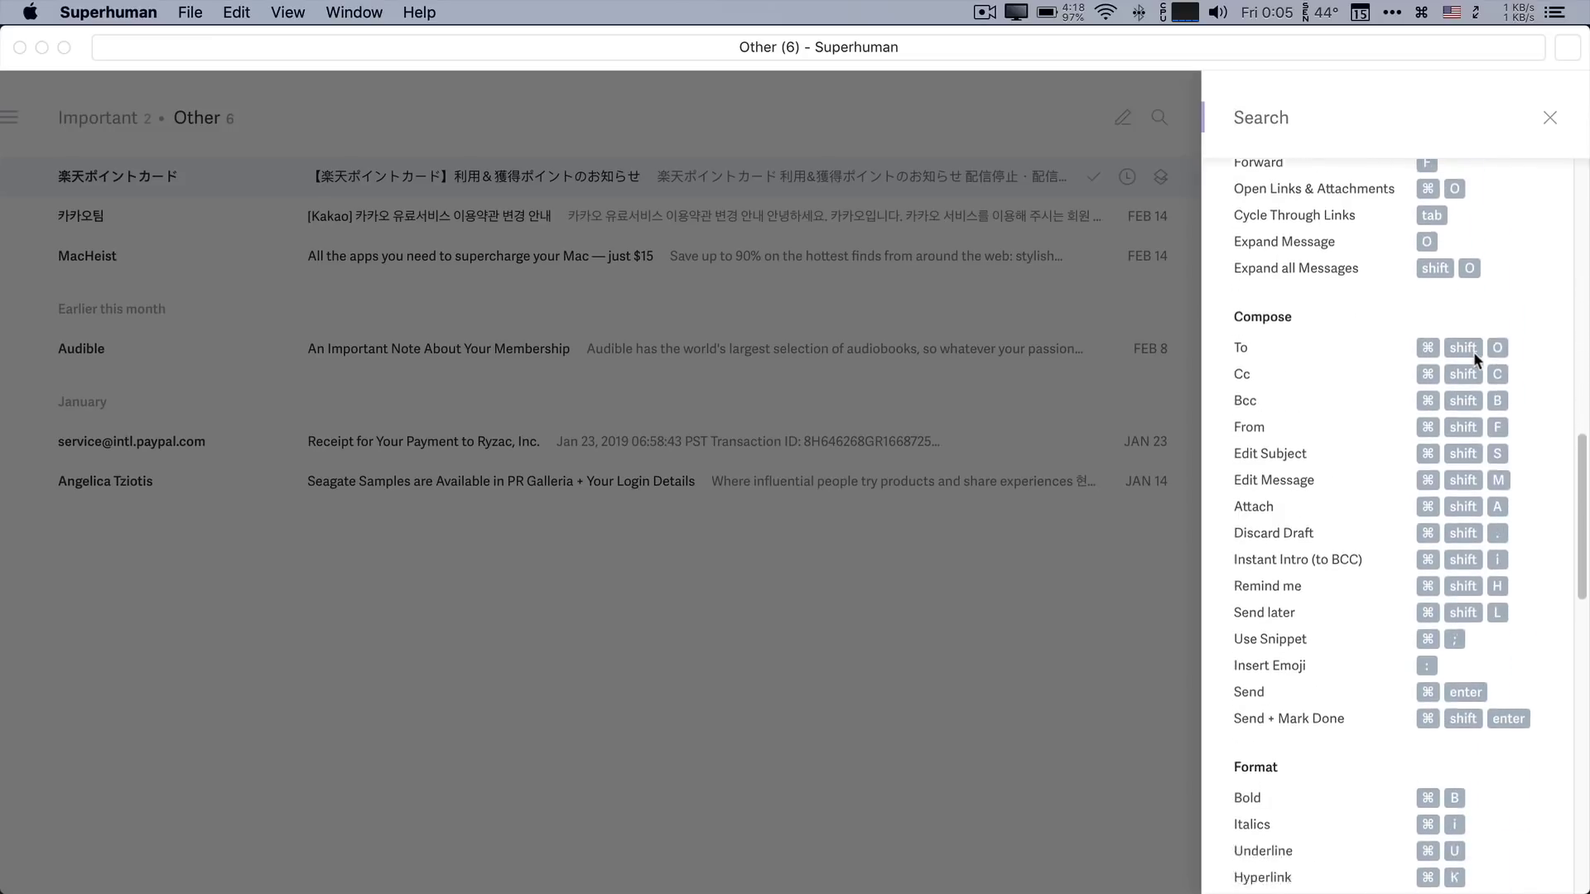
pyautogui.scroll(20, 1472, 361)
pyautogui.scroll(20, 1474, 364)
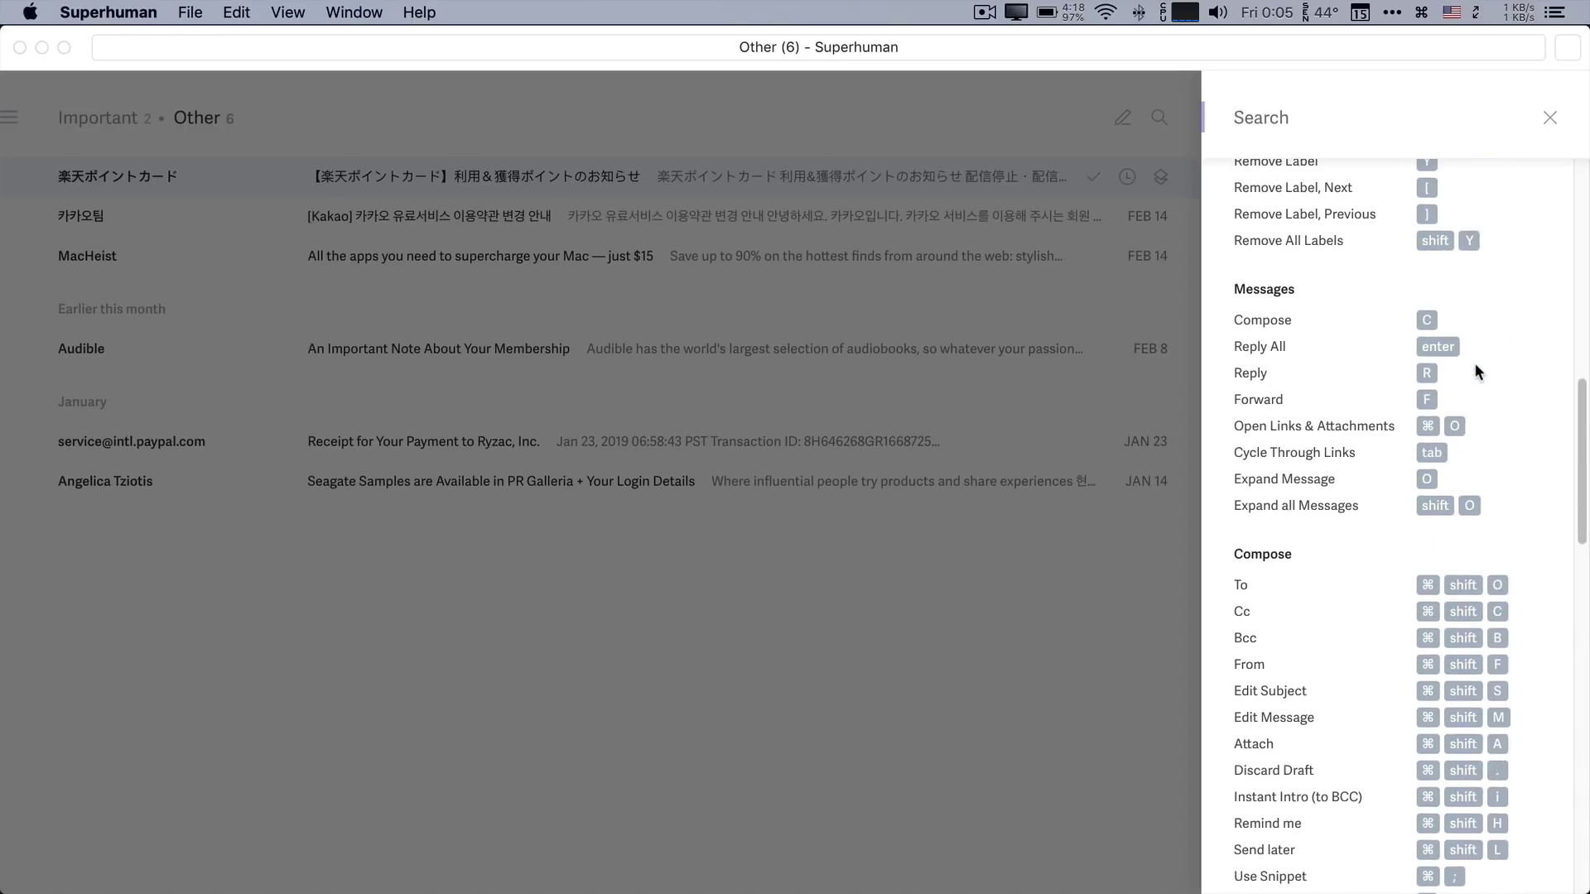
pyautogui.press('Escape')
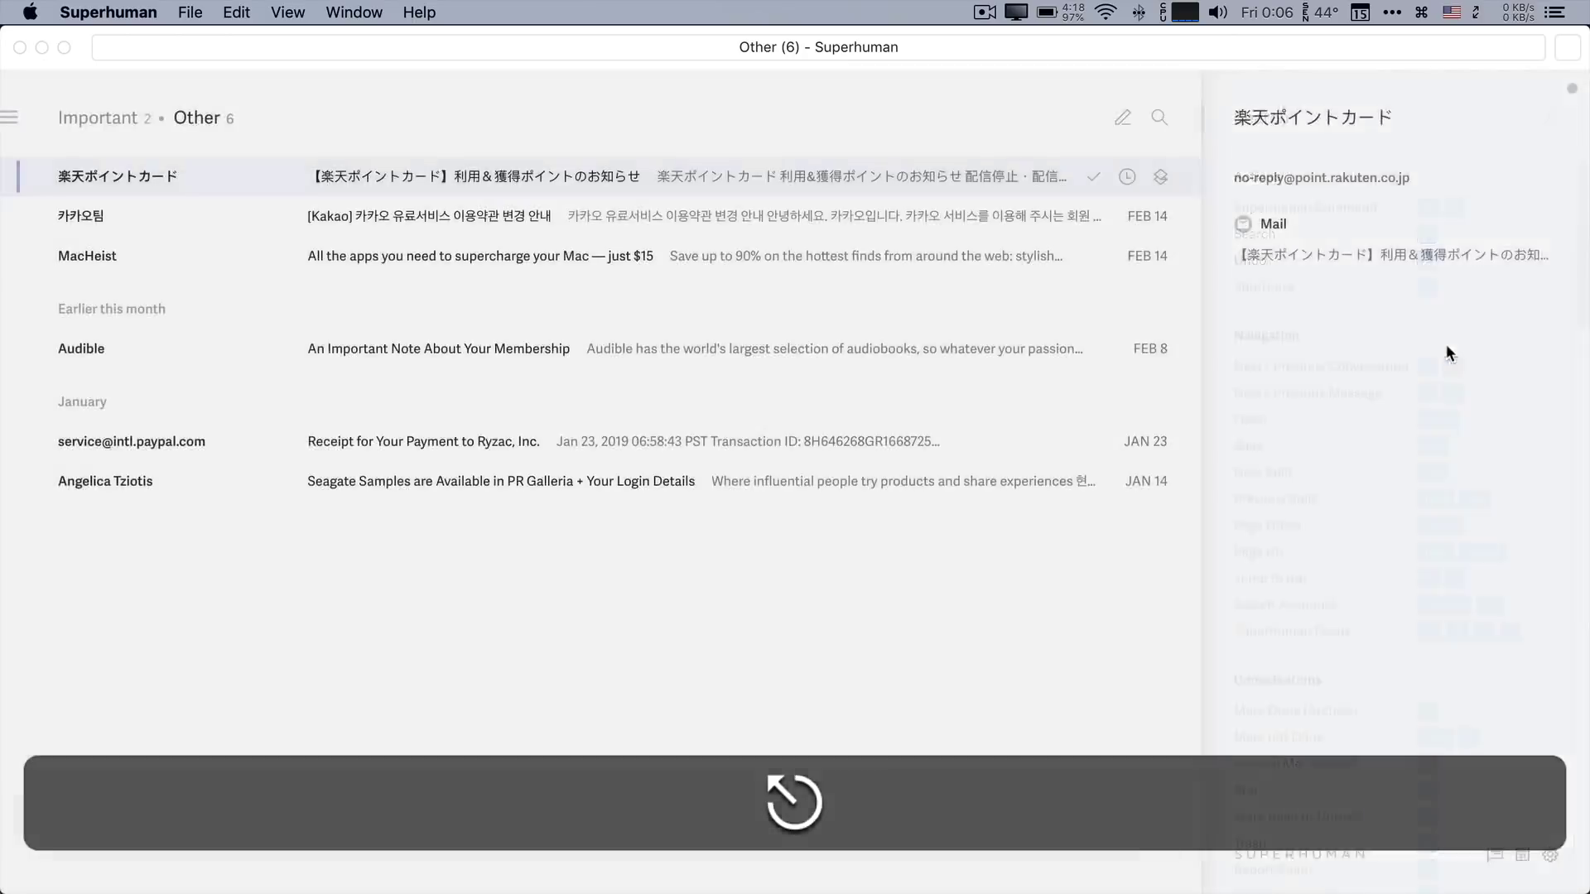
# Mark the 楽天ポイントカード email as done, undo that, and return to the list.
pyautogui.click(572, 180)
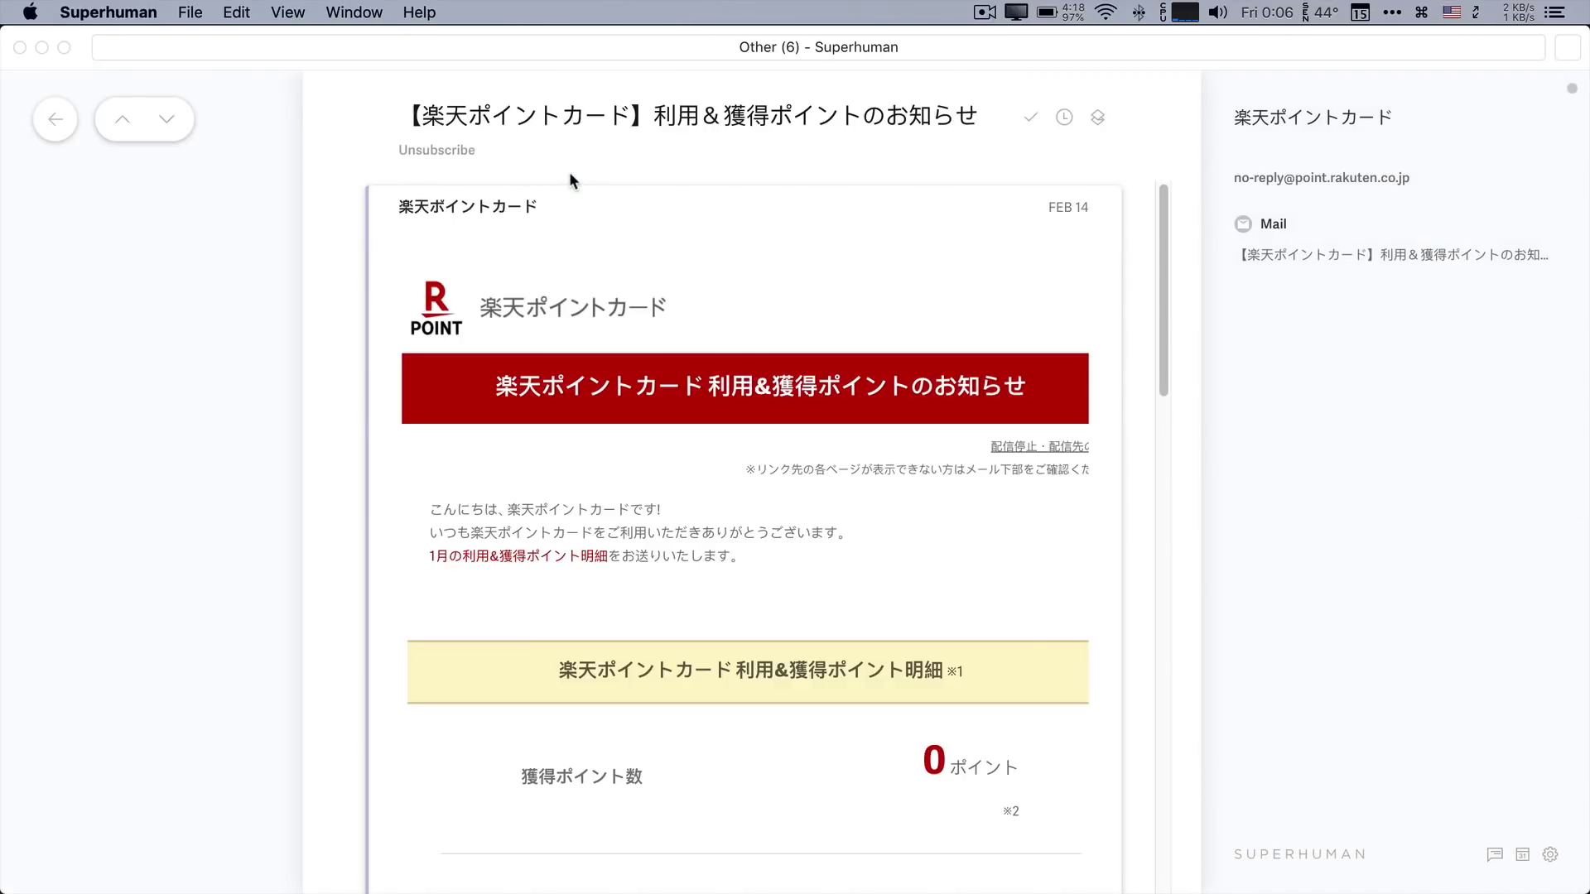
pyautogui.click(1030, 117)
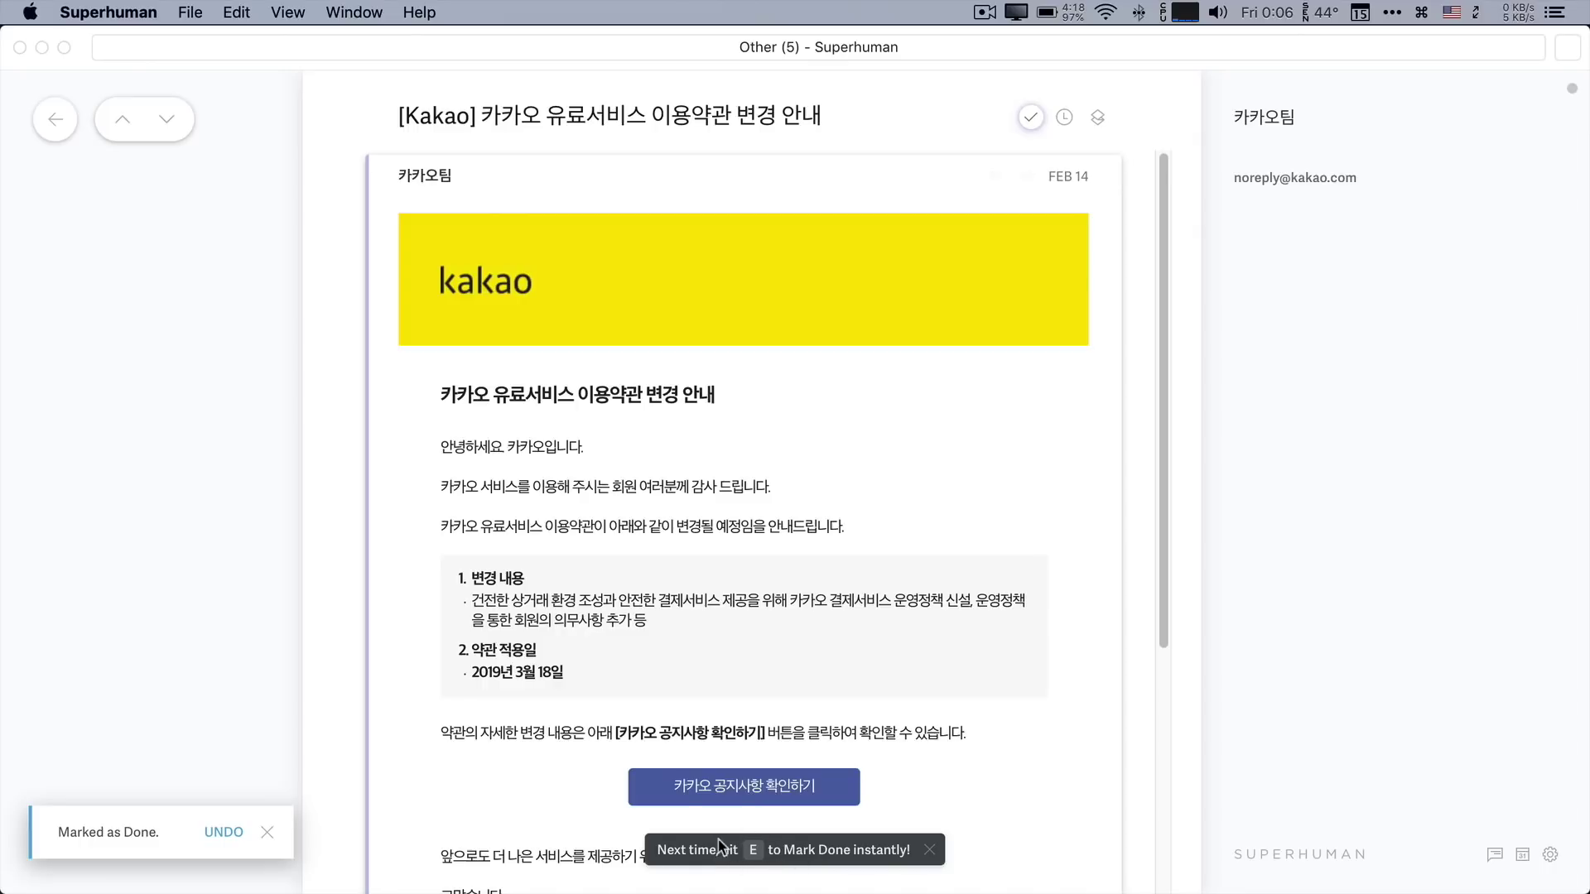
pyautogui.click(223, 832)
pyautogui.press('Escape')
# Select and deselect the first conversation in the list, view its email, and return to the list.
pyautogui.press('x')
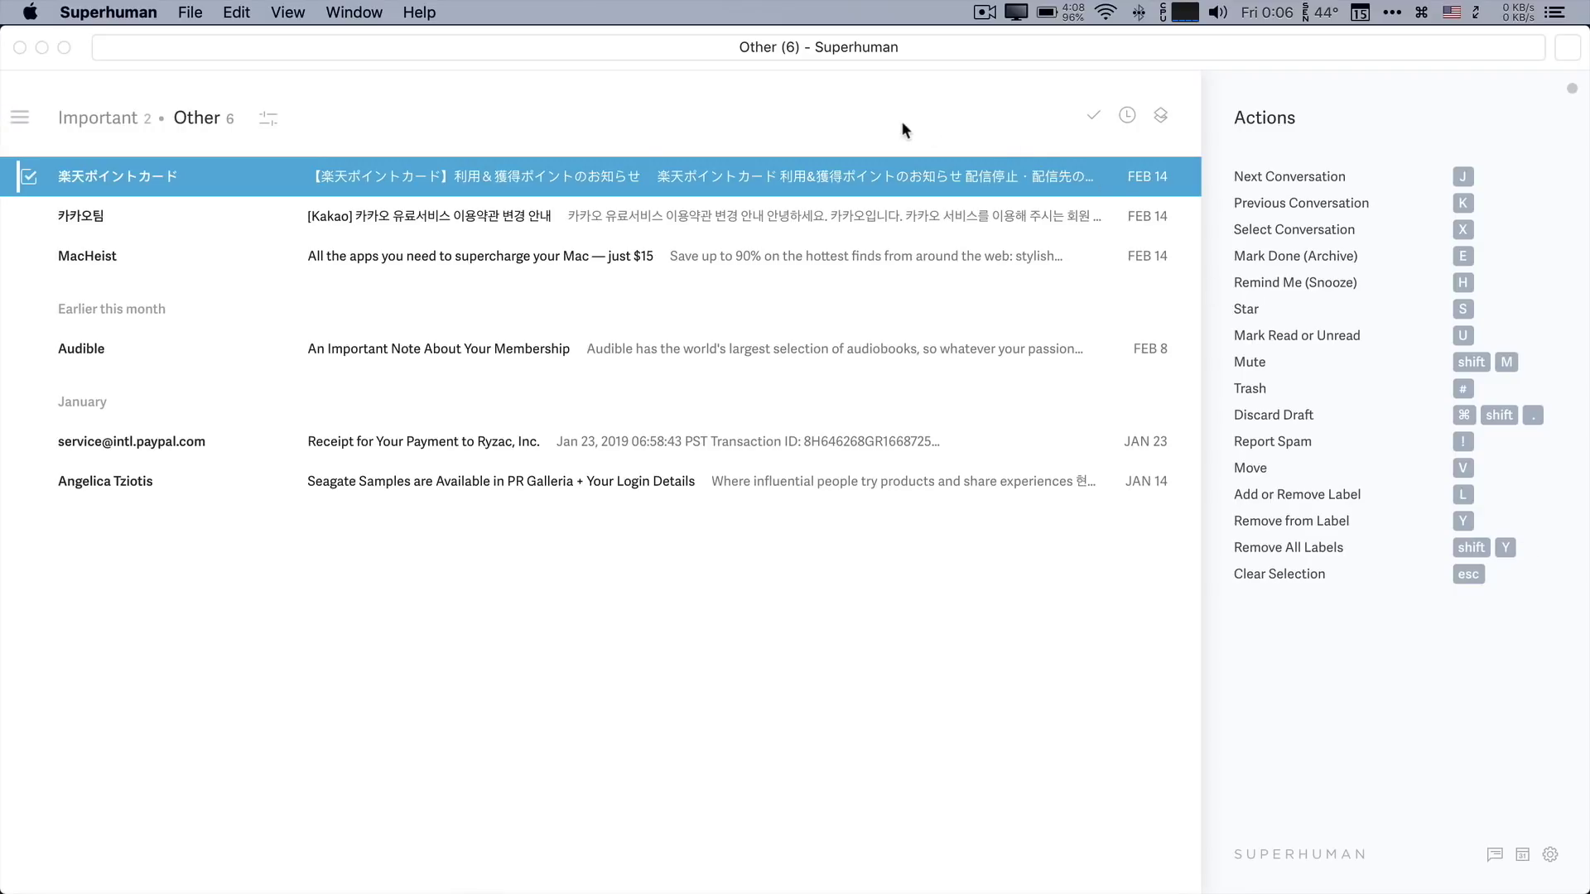
pyautogui.press('x')
pyautogui.press('j')
pyautogui.press('k')
pyautogui.press('o')
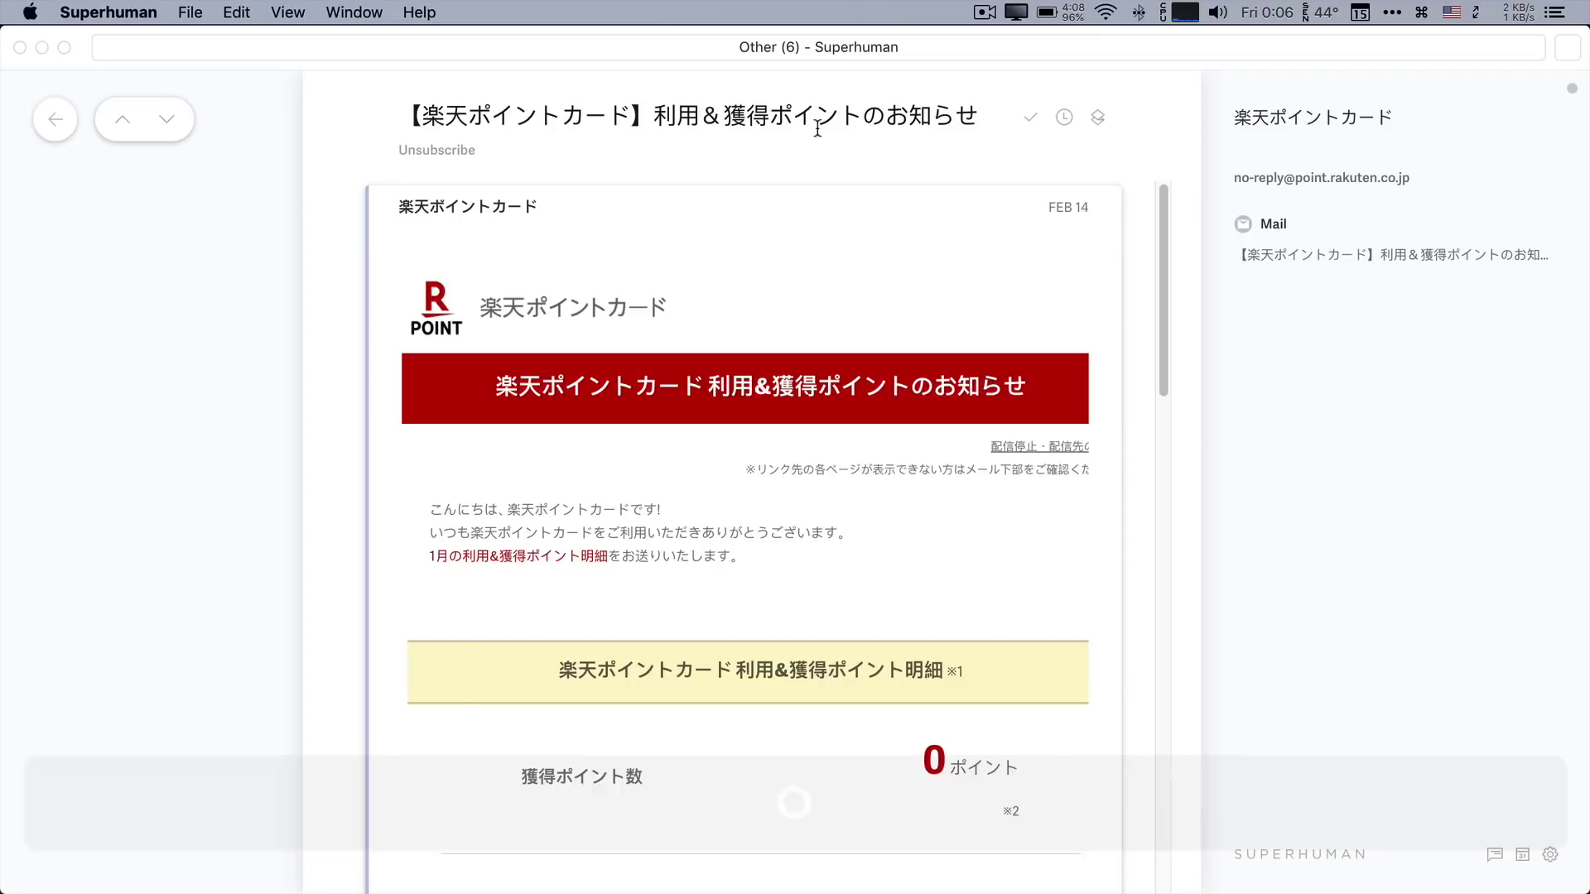
pyautogui.hotkey('ctrl', 'alt', 'shift', 'Escape')
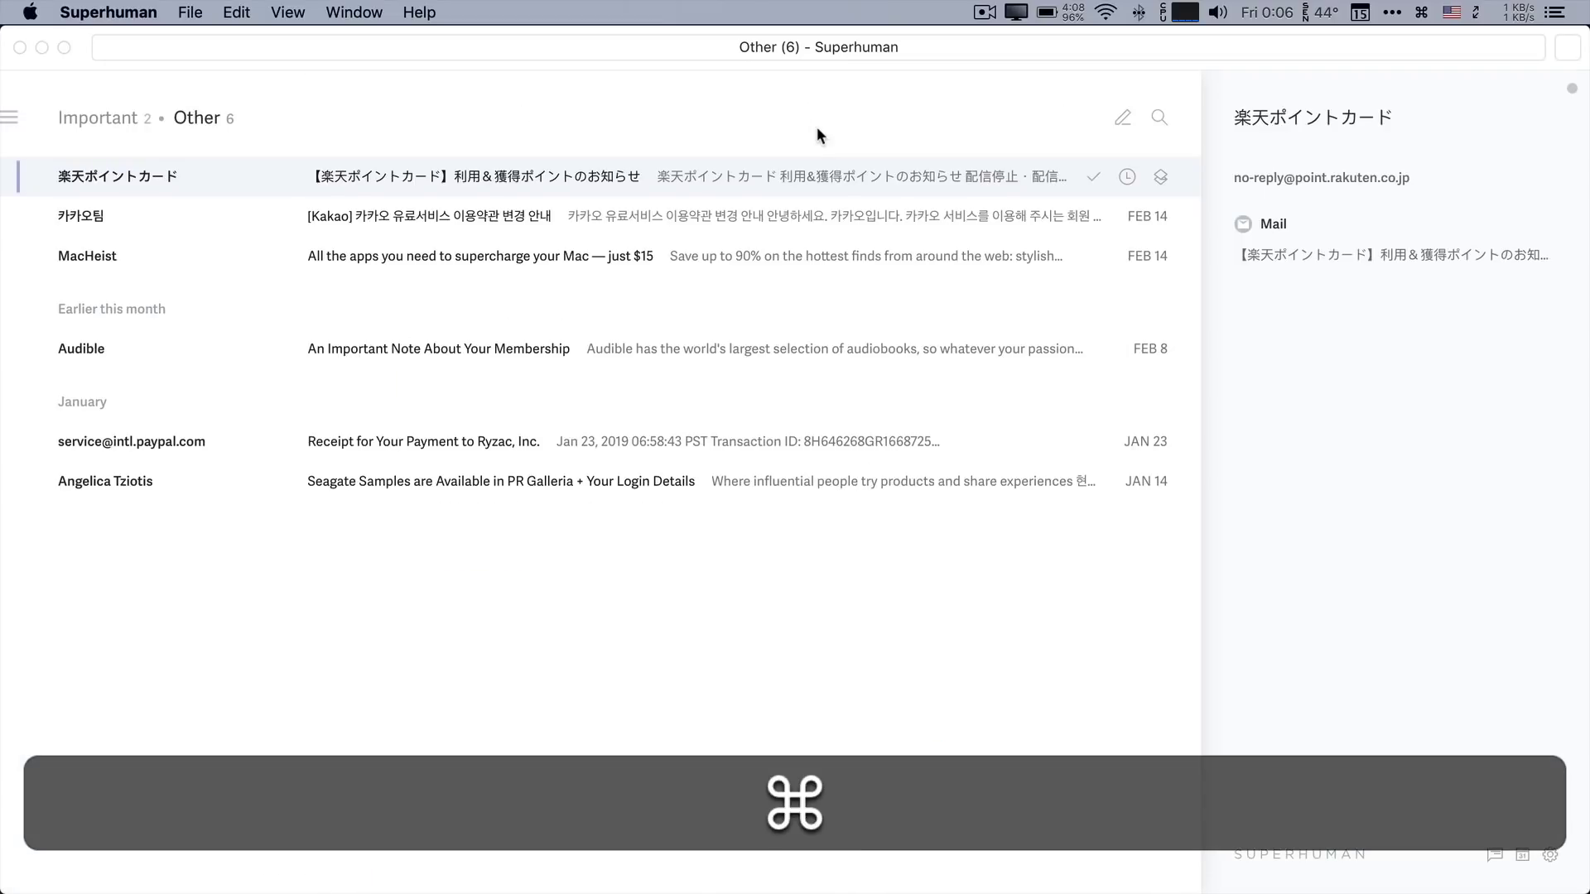
# Open Superhuman Command and look through the available commands.
pyautogui.press('super+k')
pyautogui.scroll(-10, 774, 486)
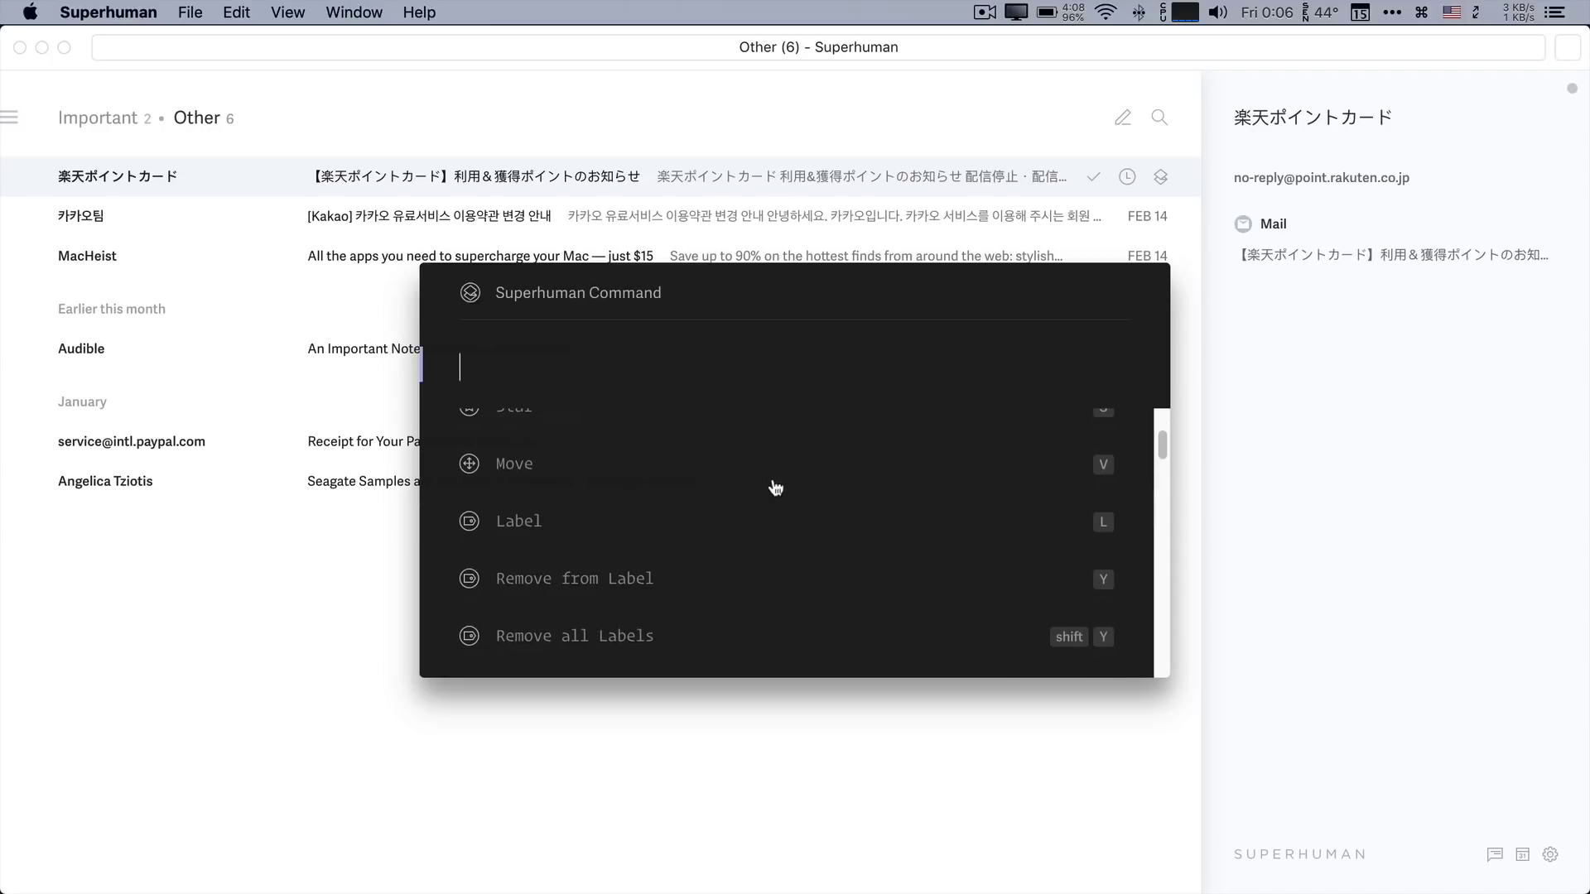
pyautogui.scroll(-15, 774, 486)
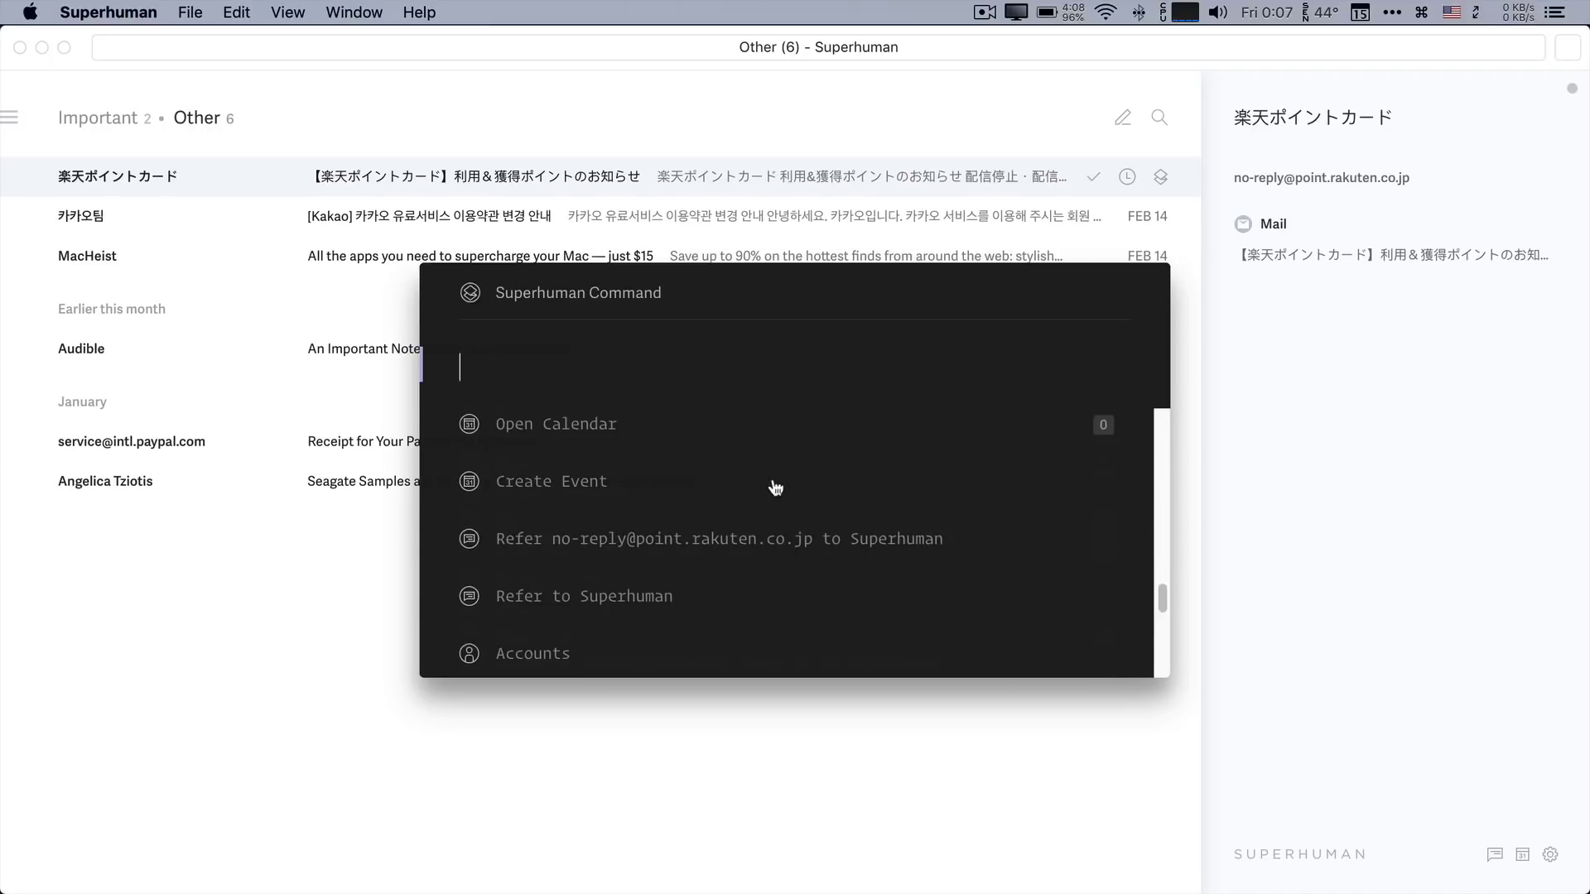
pyautogui.scroll(4, 681, 552)
pyautogui.scroll(5, 696, 529)
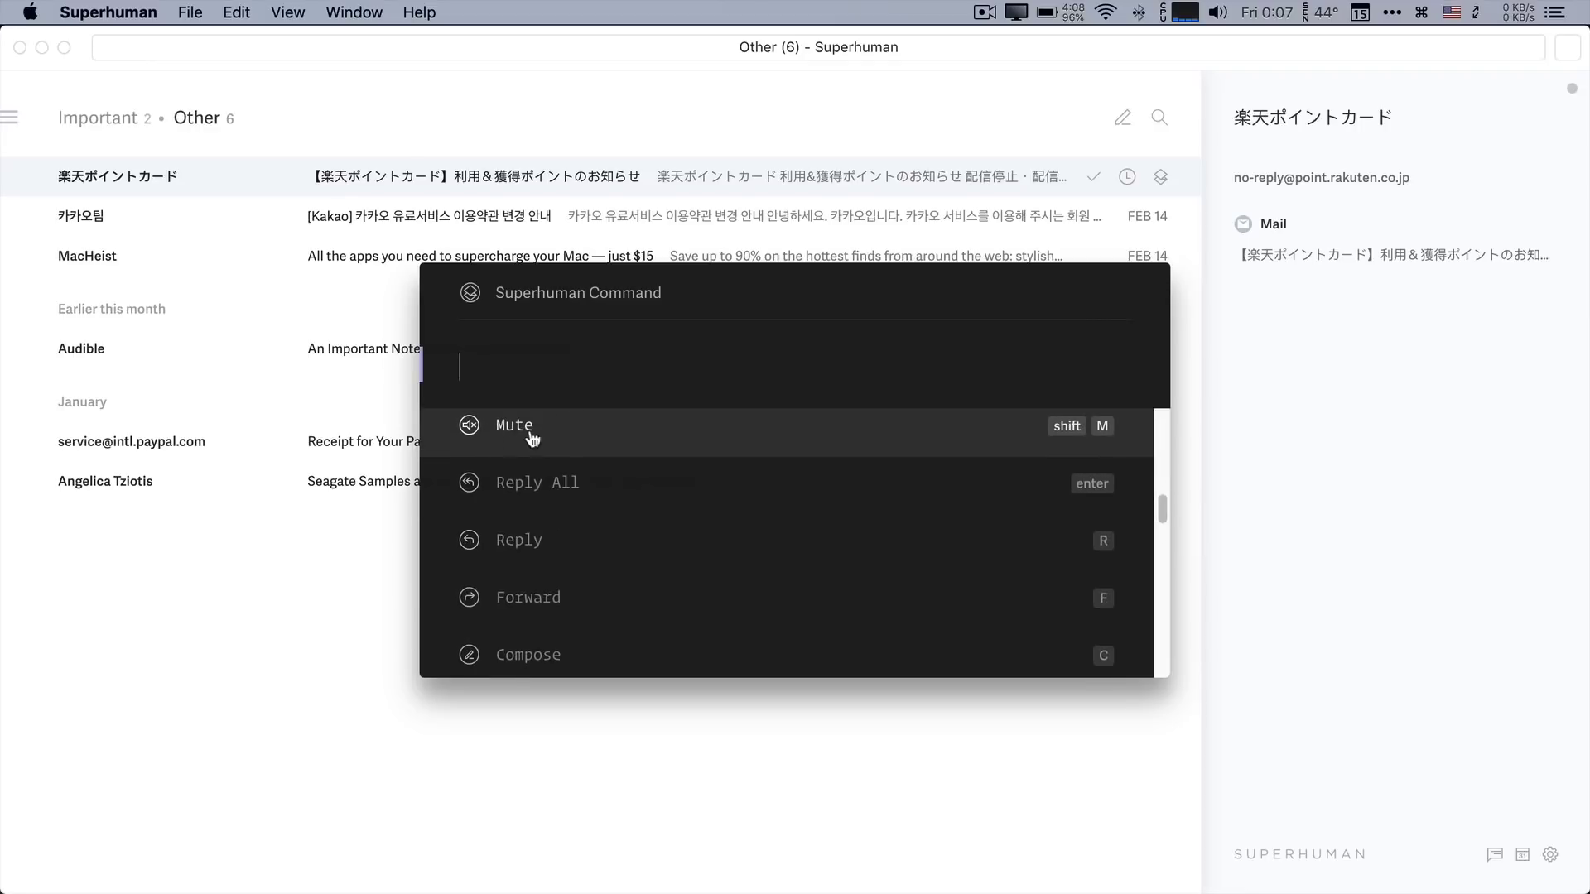
pyautogui.scroll(3, 553, 440)
pyautogui.scroll(4, 580, 469)
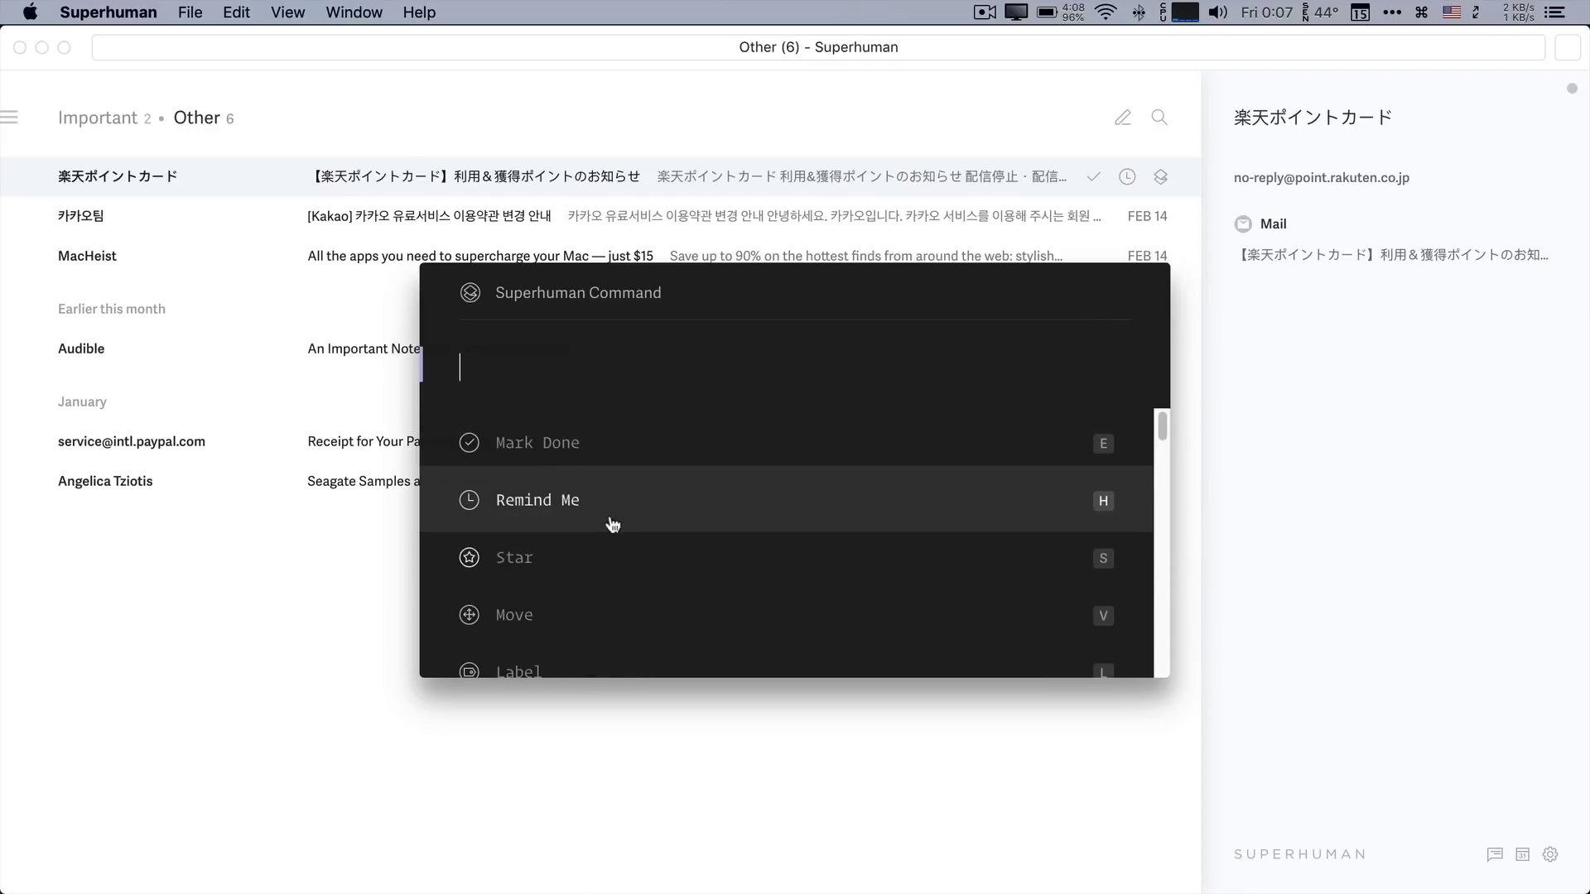
# Search the commands for "mute", step through the matches, and clear the search.
pyautogui.write('mute')
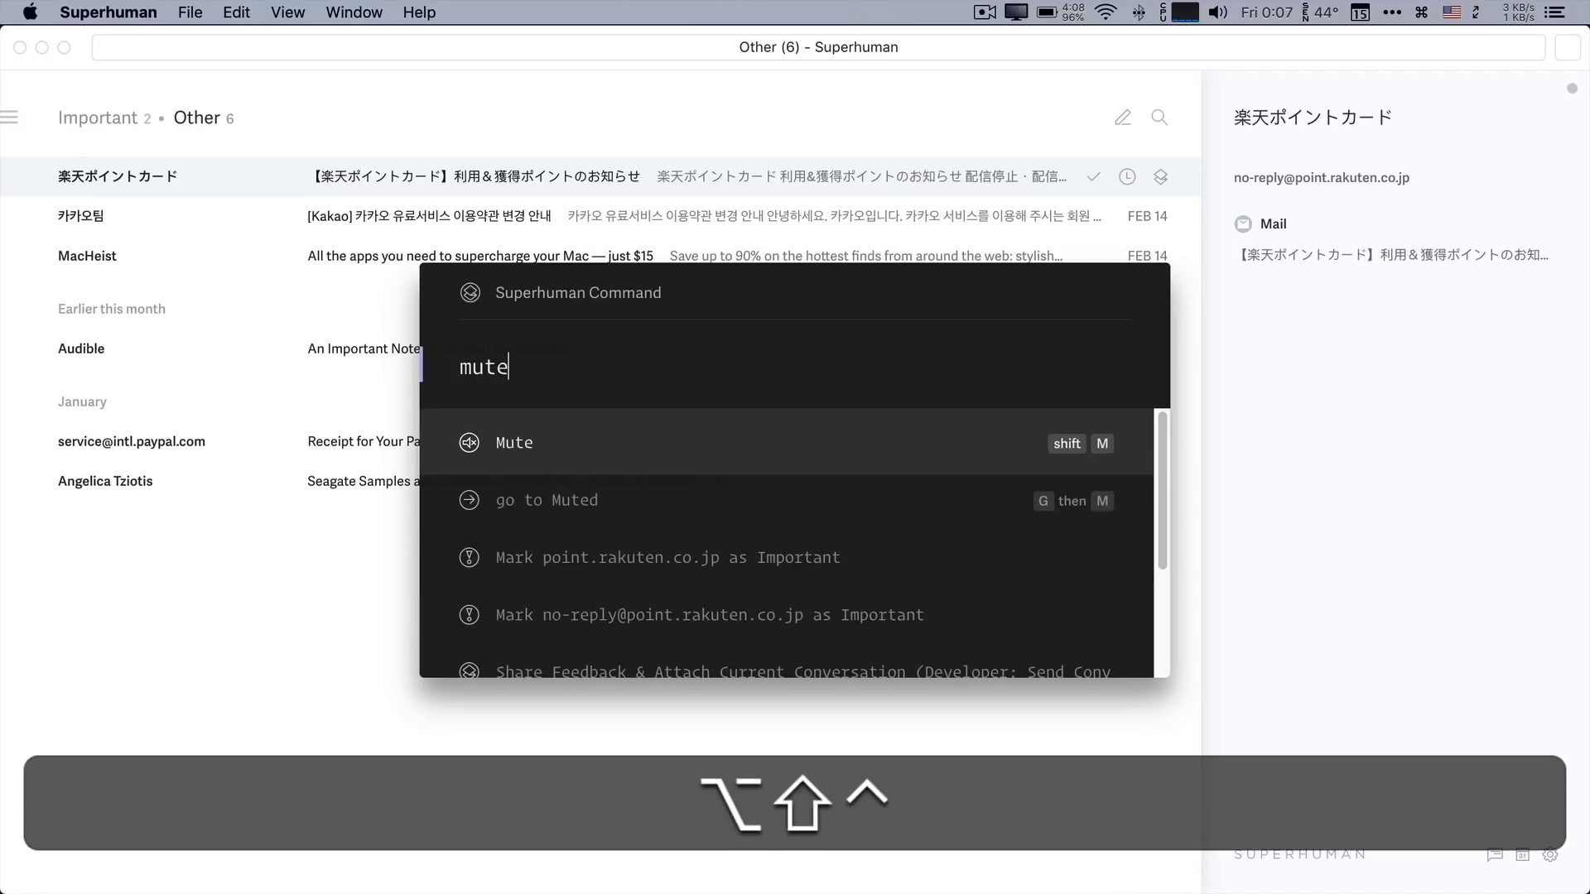
pyautogui.press('Down')
pyautogui.press('Down')
pyautogui.press('Down')
pyautogui.press('Up')
pyautogui.press('Up')
pyautogui.press('Up')
pyautogui.press('Down')
pyautogui.press('Up')
pyautogui.press('Up')
pyautogui.press('BackSpace')
pyautogui.press('BackSpace')
pyautogui.press('BackSpace')
pyautogui.press('BackSpace')
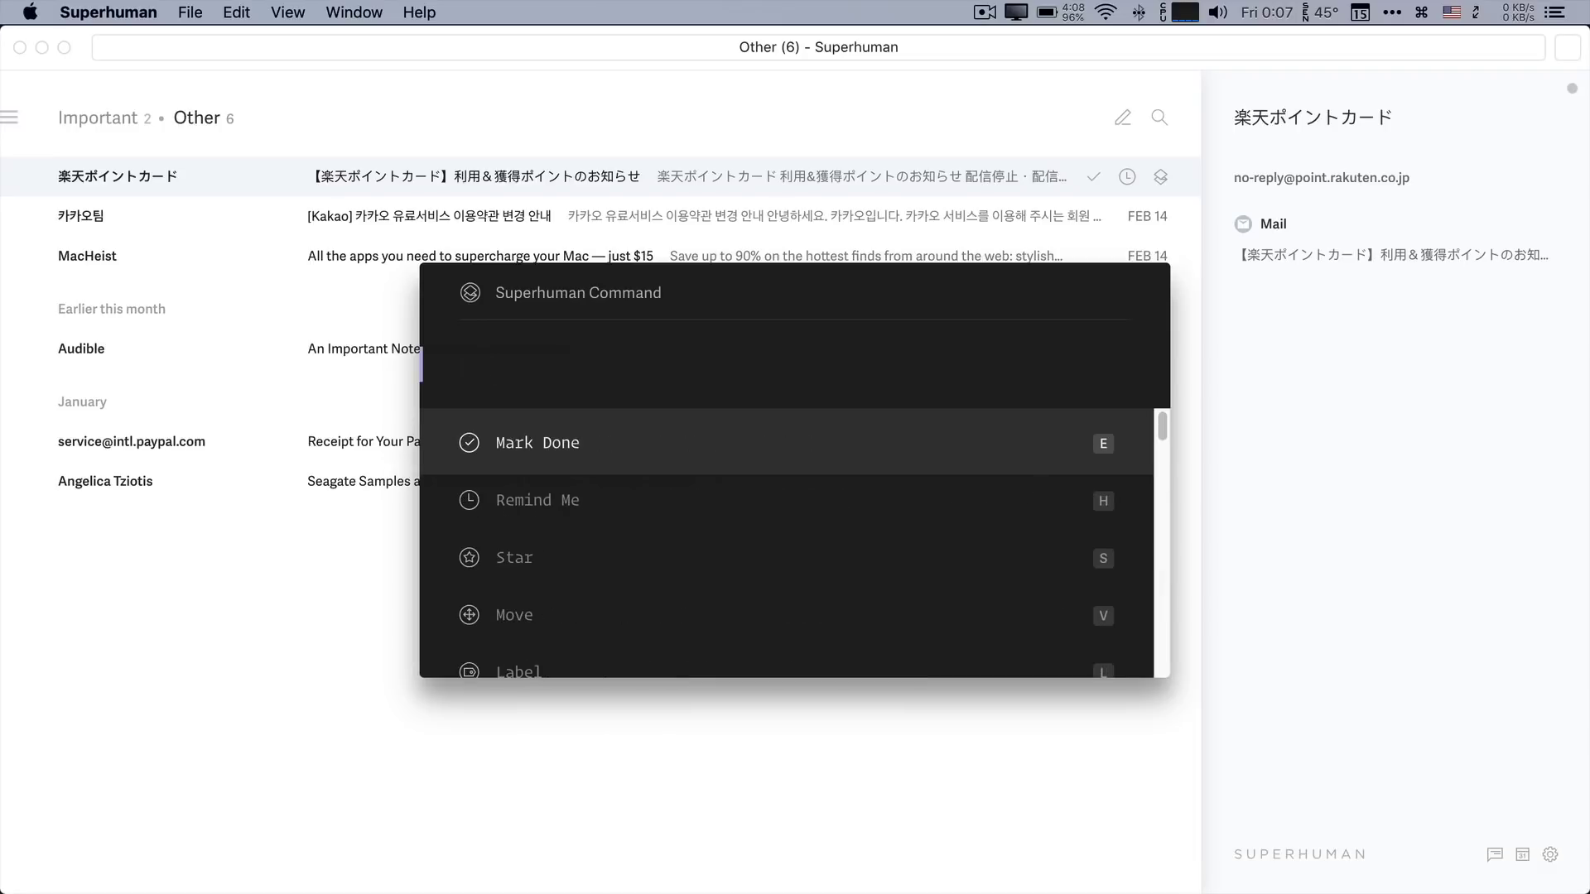
# Search the commands for "remind me", shorten the query to "rem", and close Superhuman Command.
pyautogui.write('remind me')
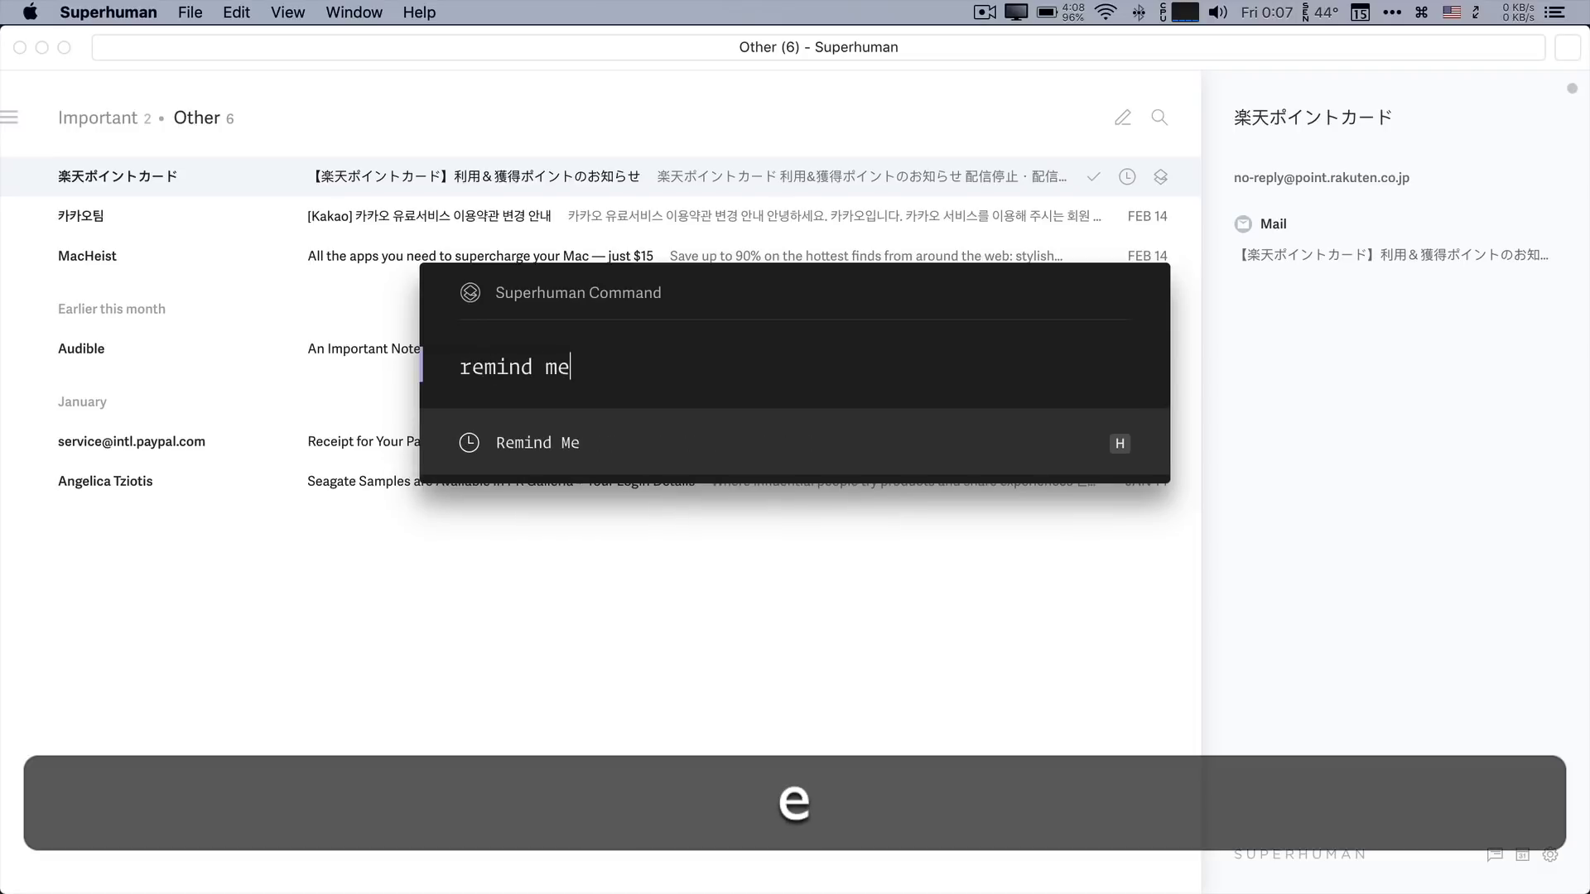
pyautogui.press('BackSpace')
pyautogui.press('BackSpace')
pyautogui.press('BackSpace')
pyautogui.press('BackSpace')
pyautogui.press('BackSpace')
pyautogui.press('BackSpace')
pyautogui.press('BackSpace')
pyautogui.press('BackSpace')
pyautogui.press('BackSpace')
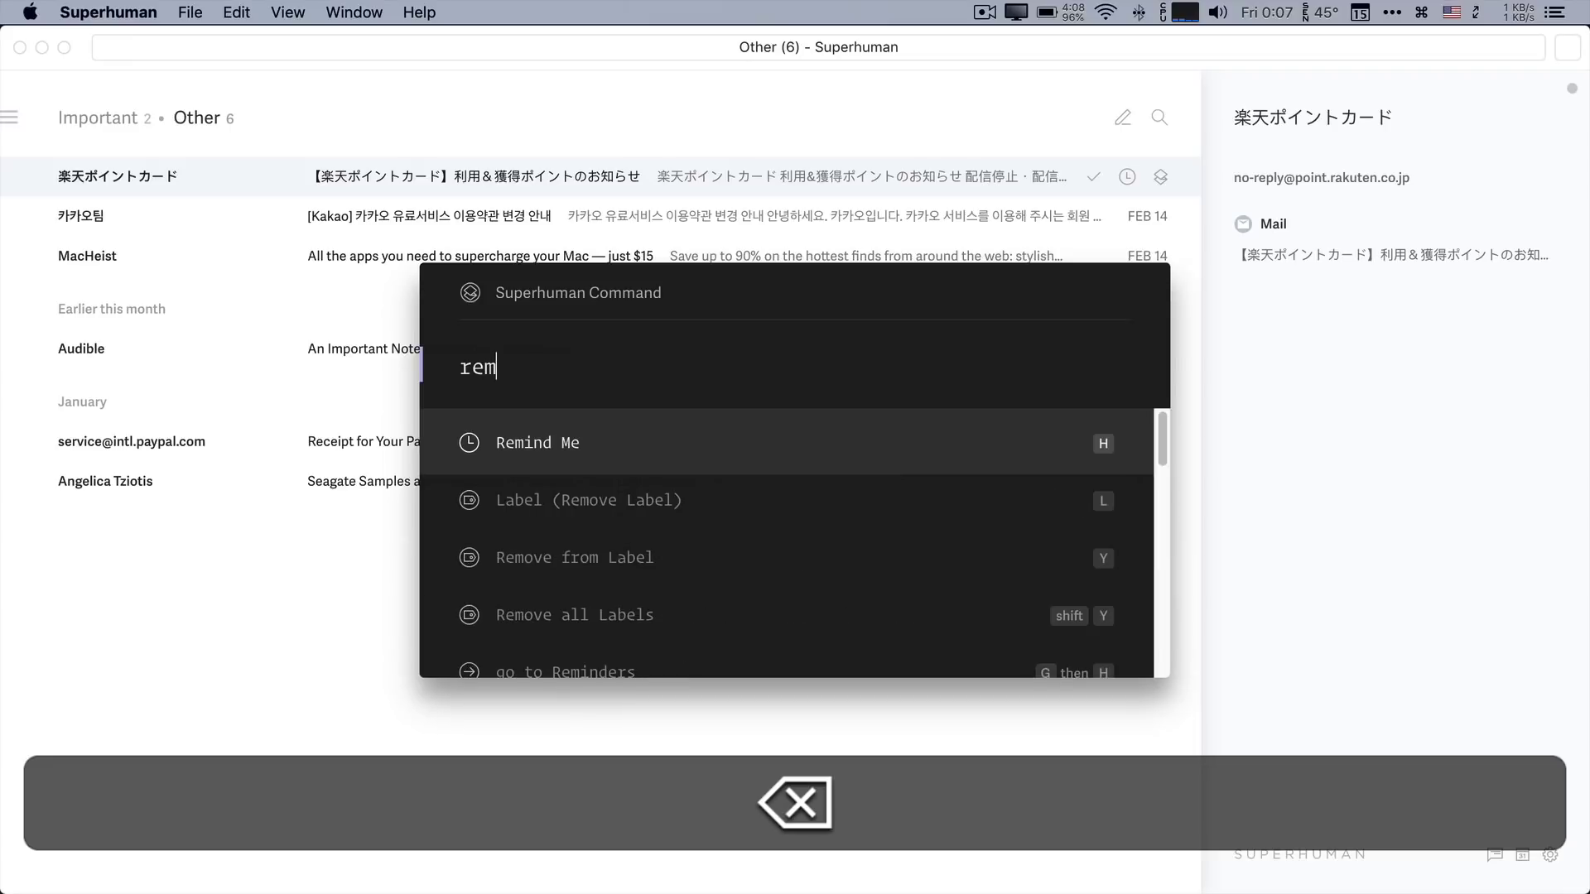
pyautogui.press('Escape')
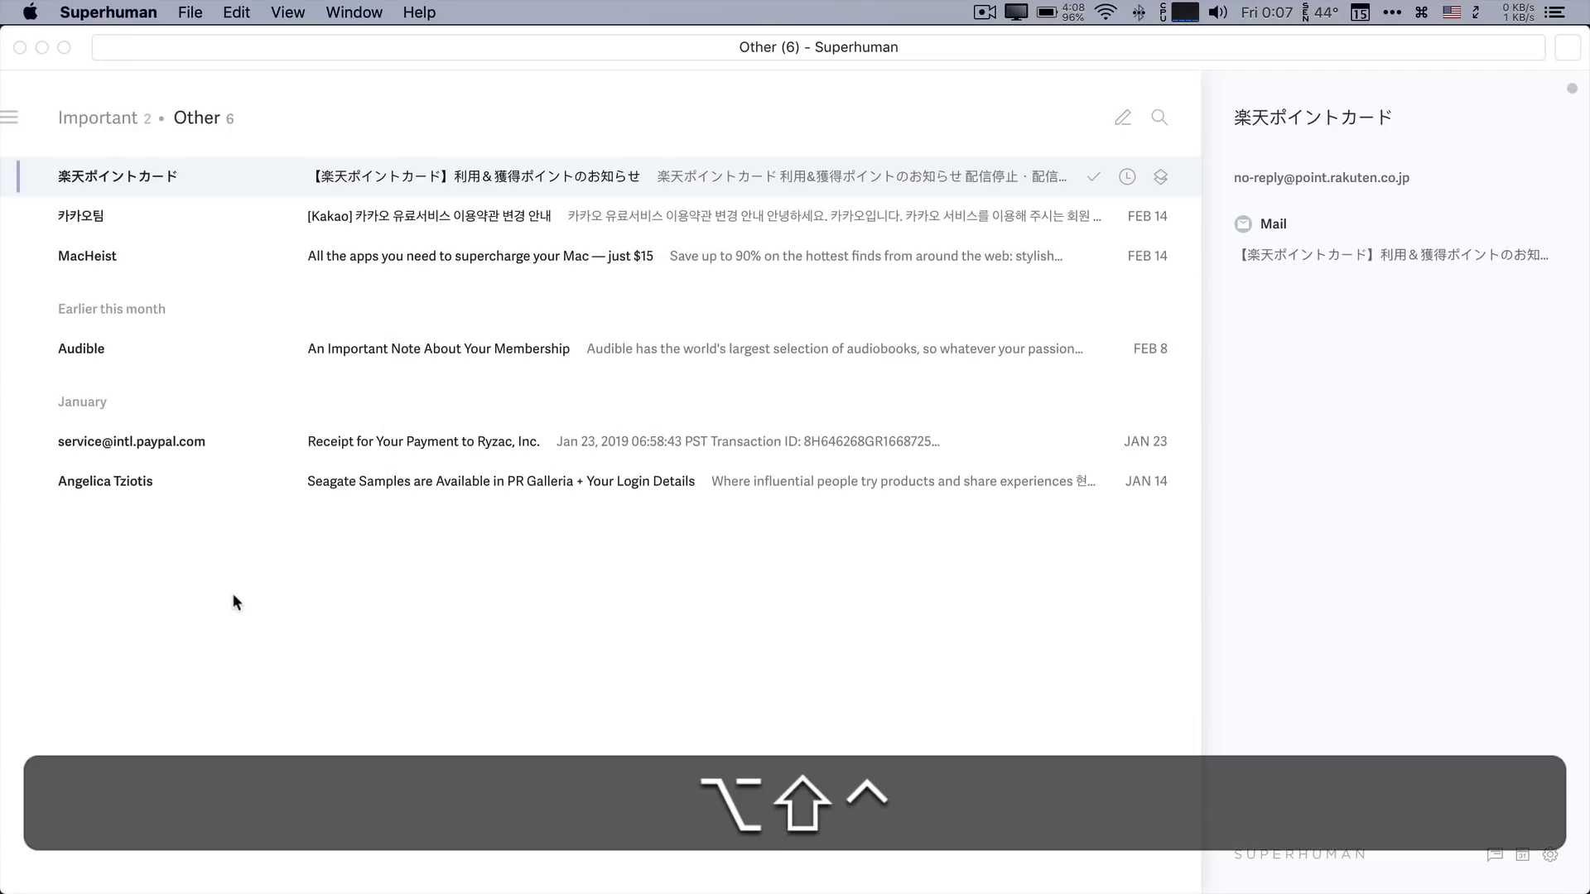
# Open the 楽天ポイントカード email and bring up its Remind Me options.
pyautogui.click(526, 180)
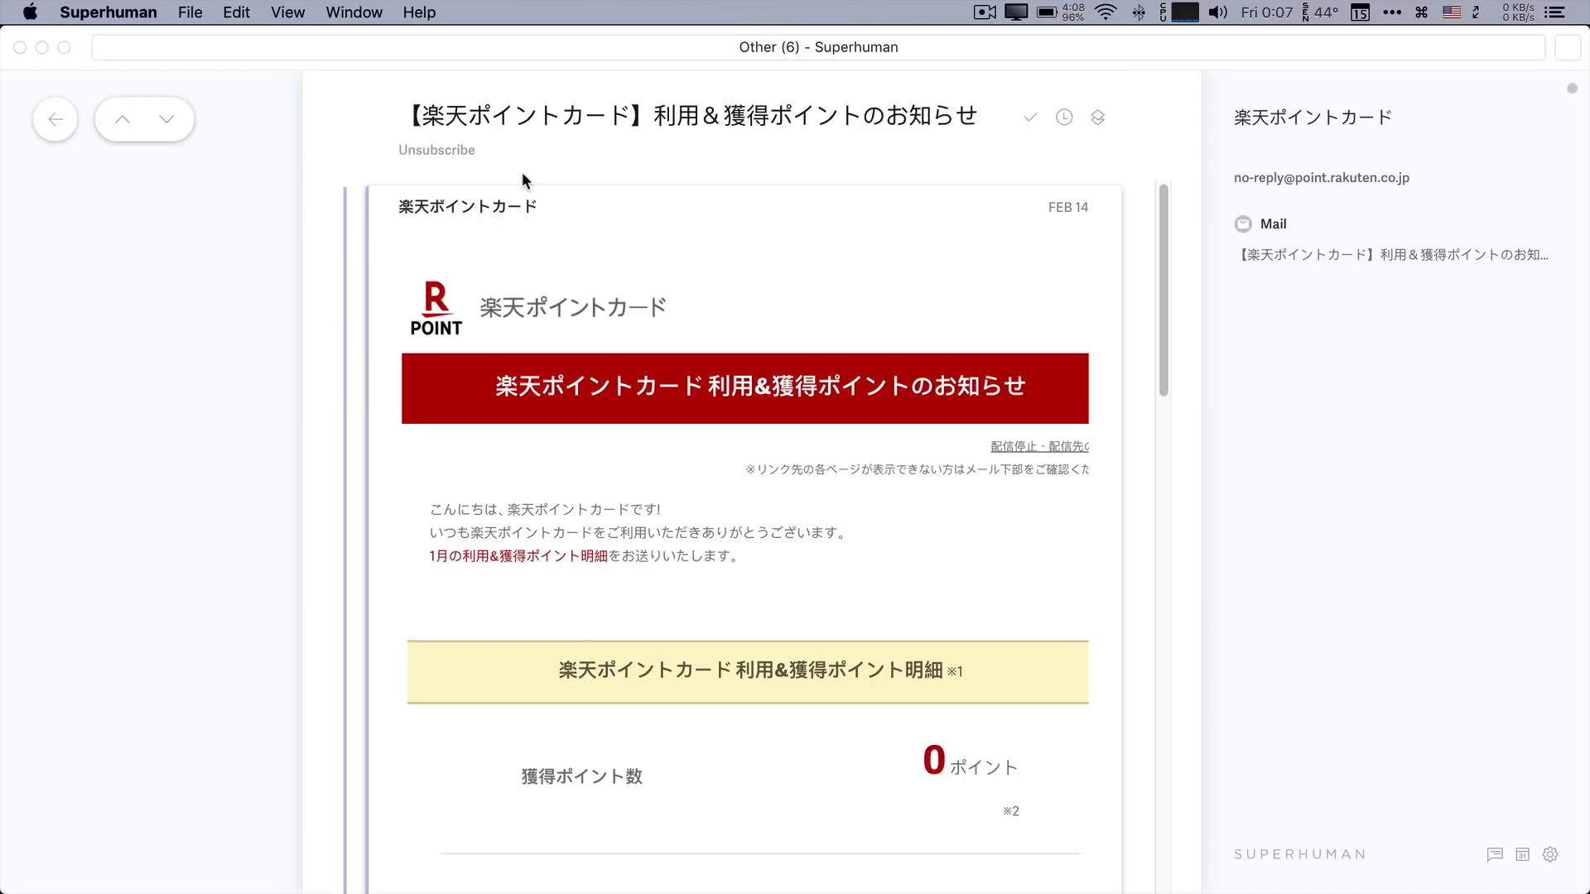
pyautogui.moveTo(488, 217)
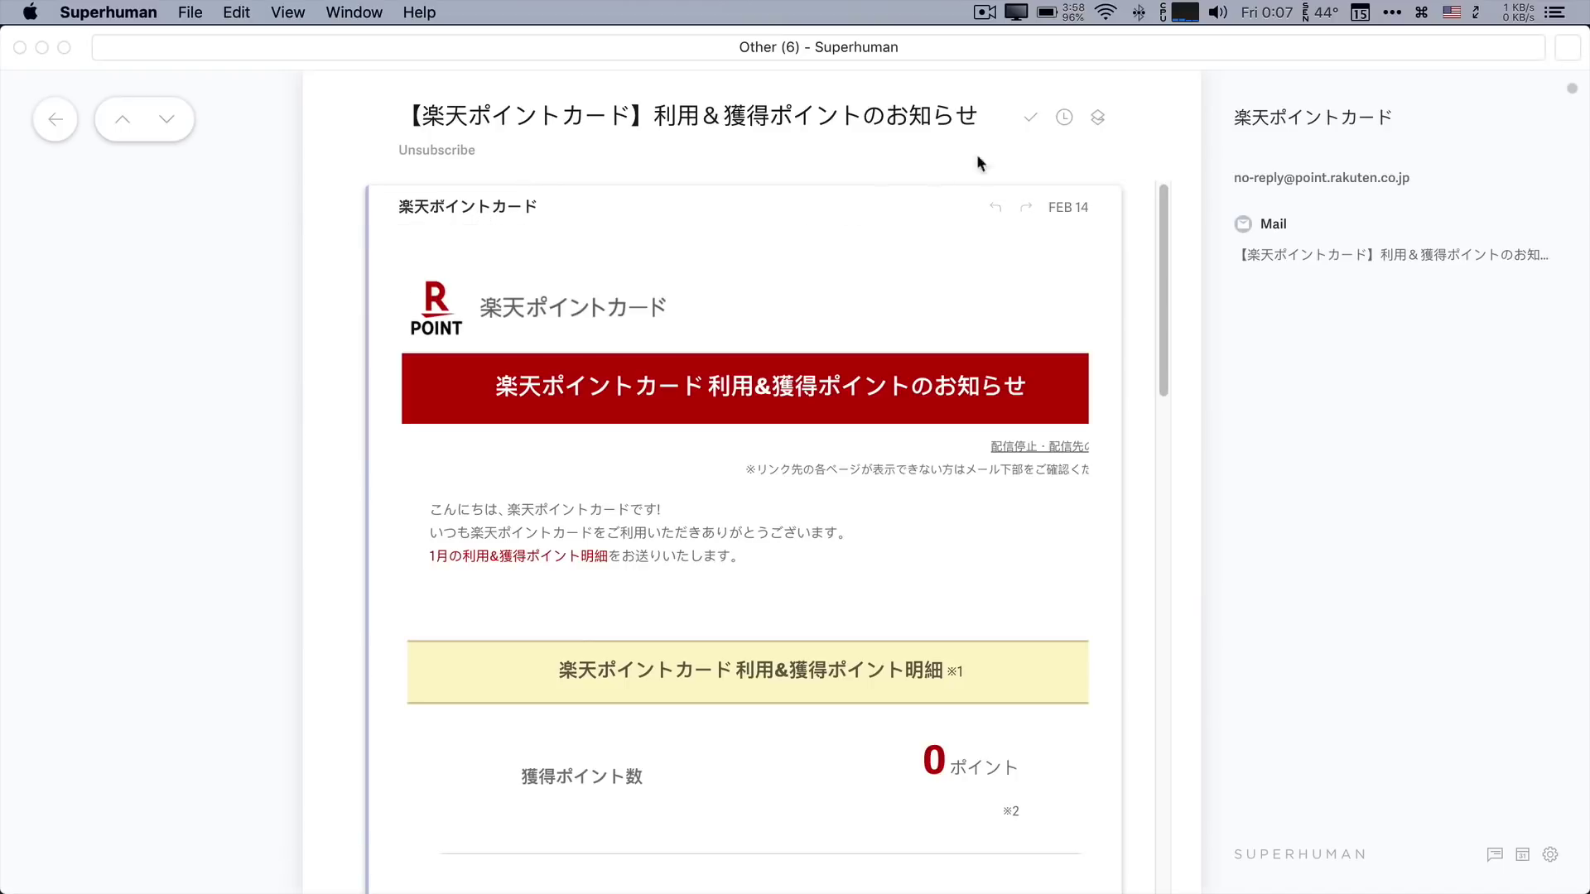
pyautogui.click(1065, 119)
pyautogui.press('Escape')
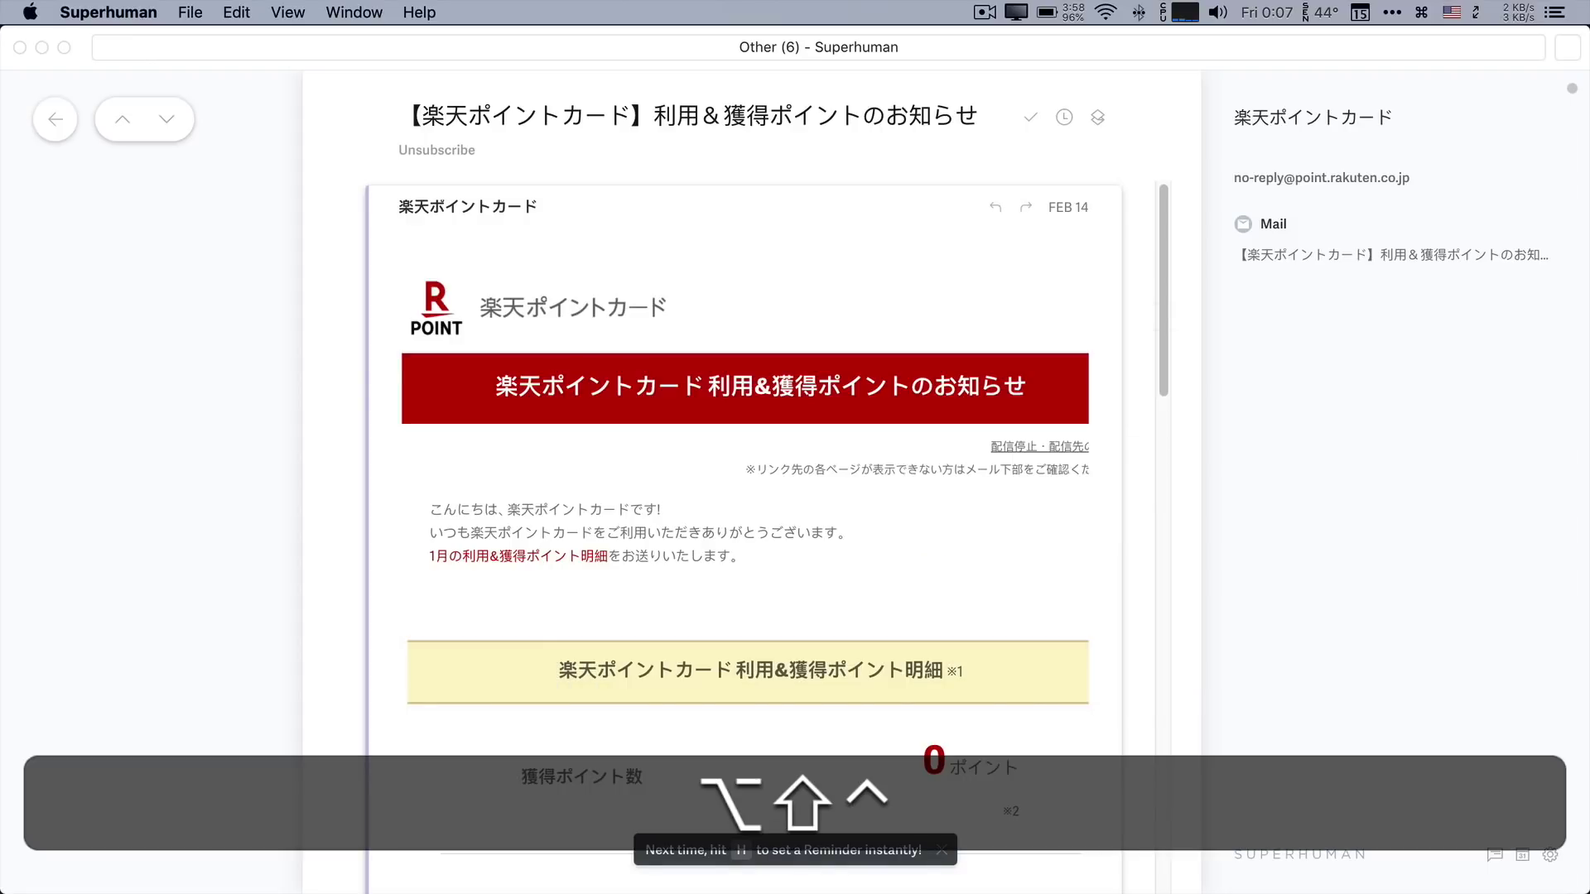
pyautogui.press('h')
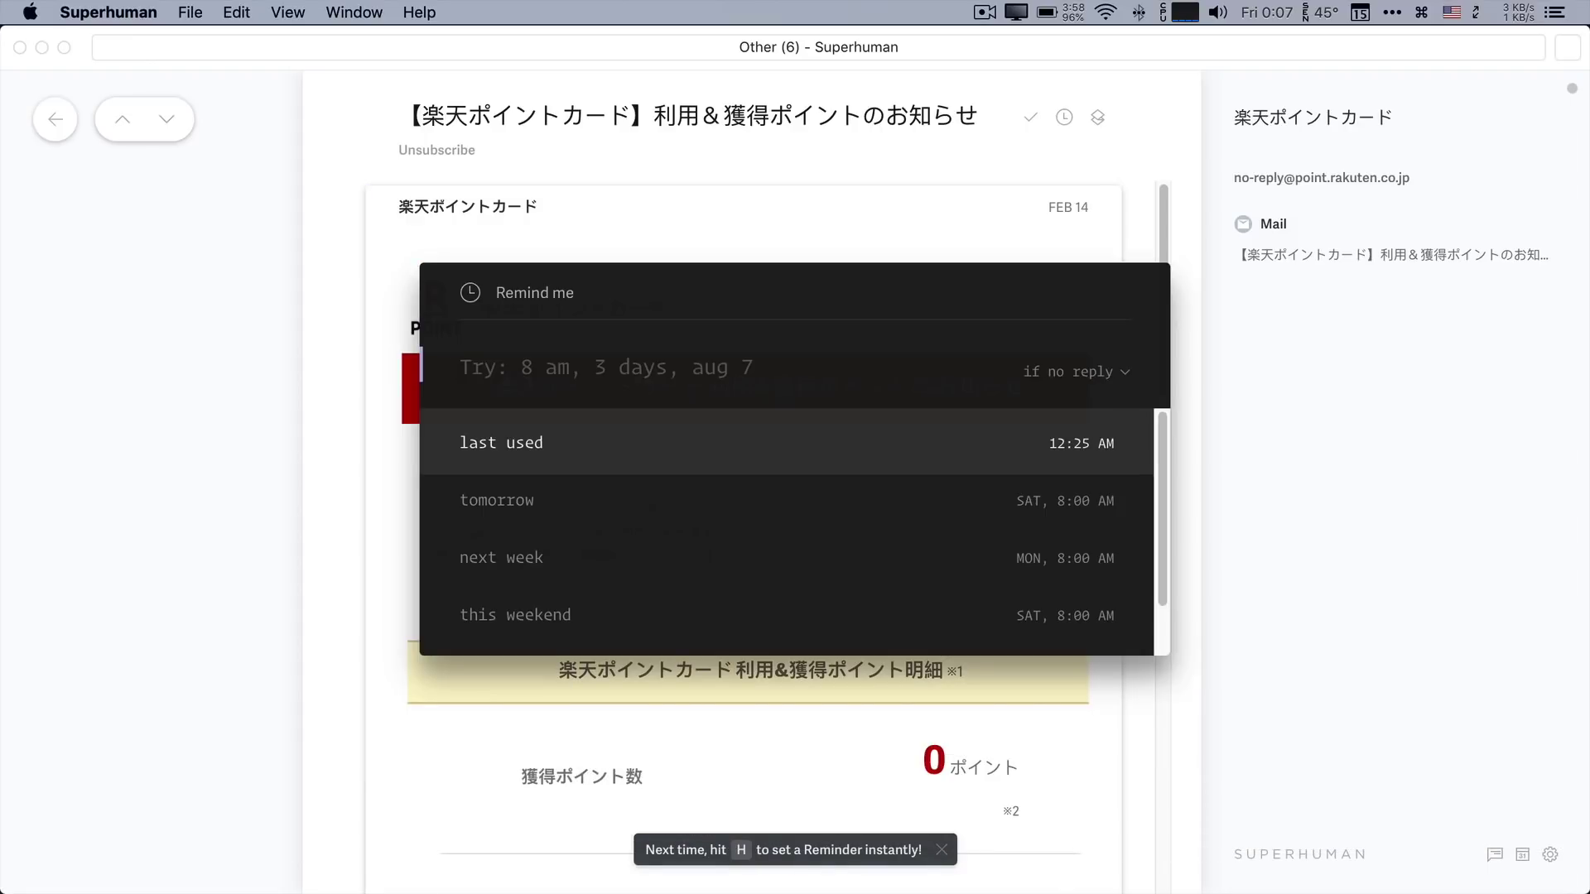
pyautogui.press('super')
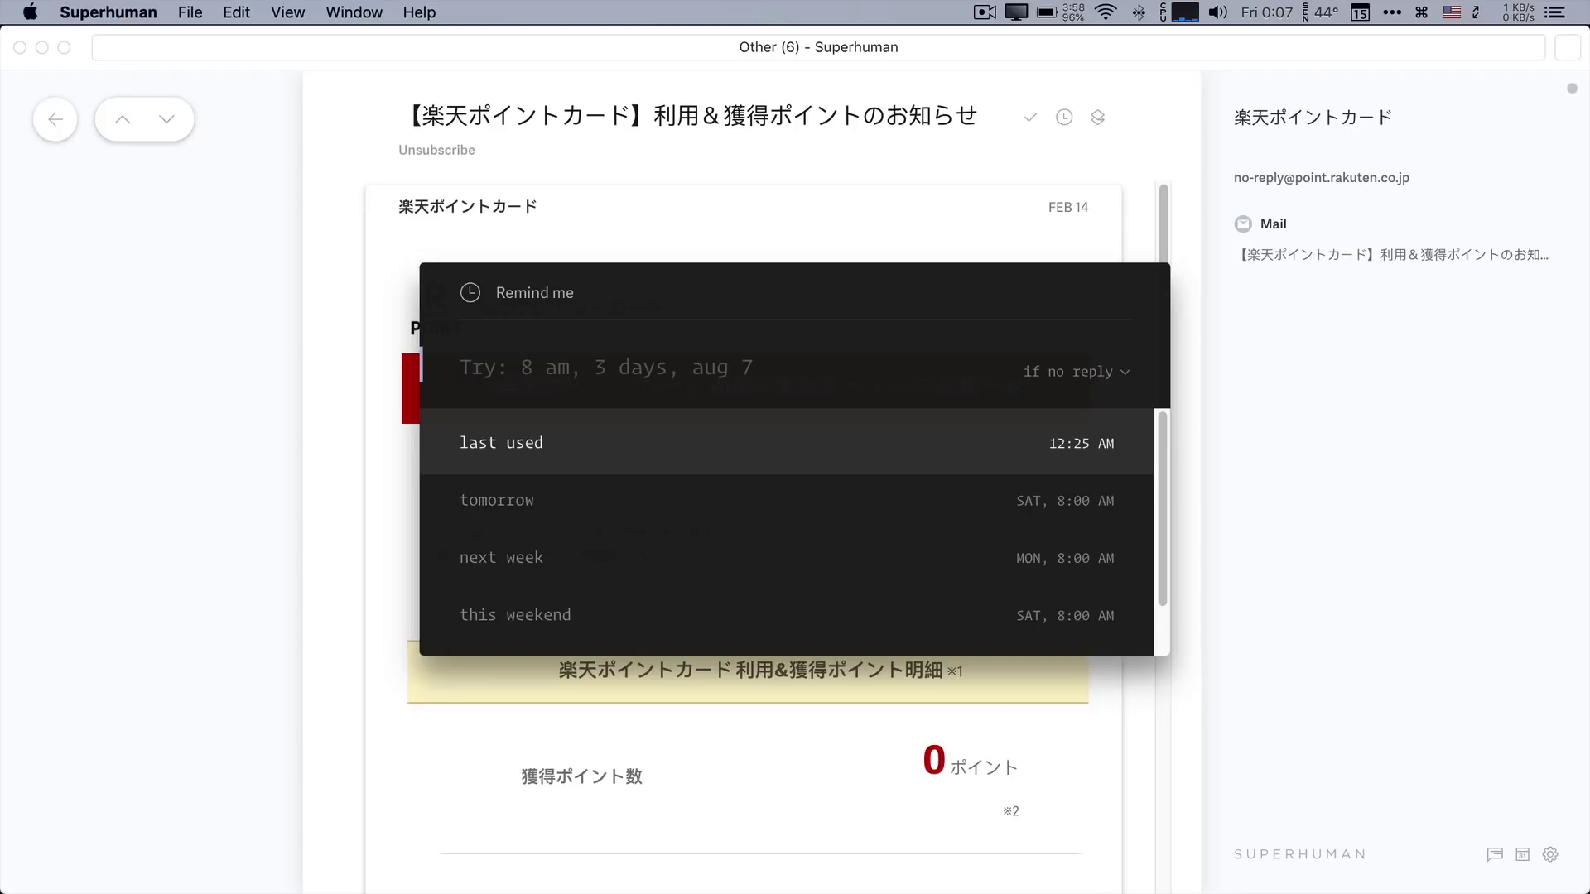
# Enter "tomorrow 9" as the reminder time and change it to "tomorrow 10", keeping the 10 am suggestion highlighted.
pyautogui.write('tomorrow')
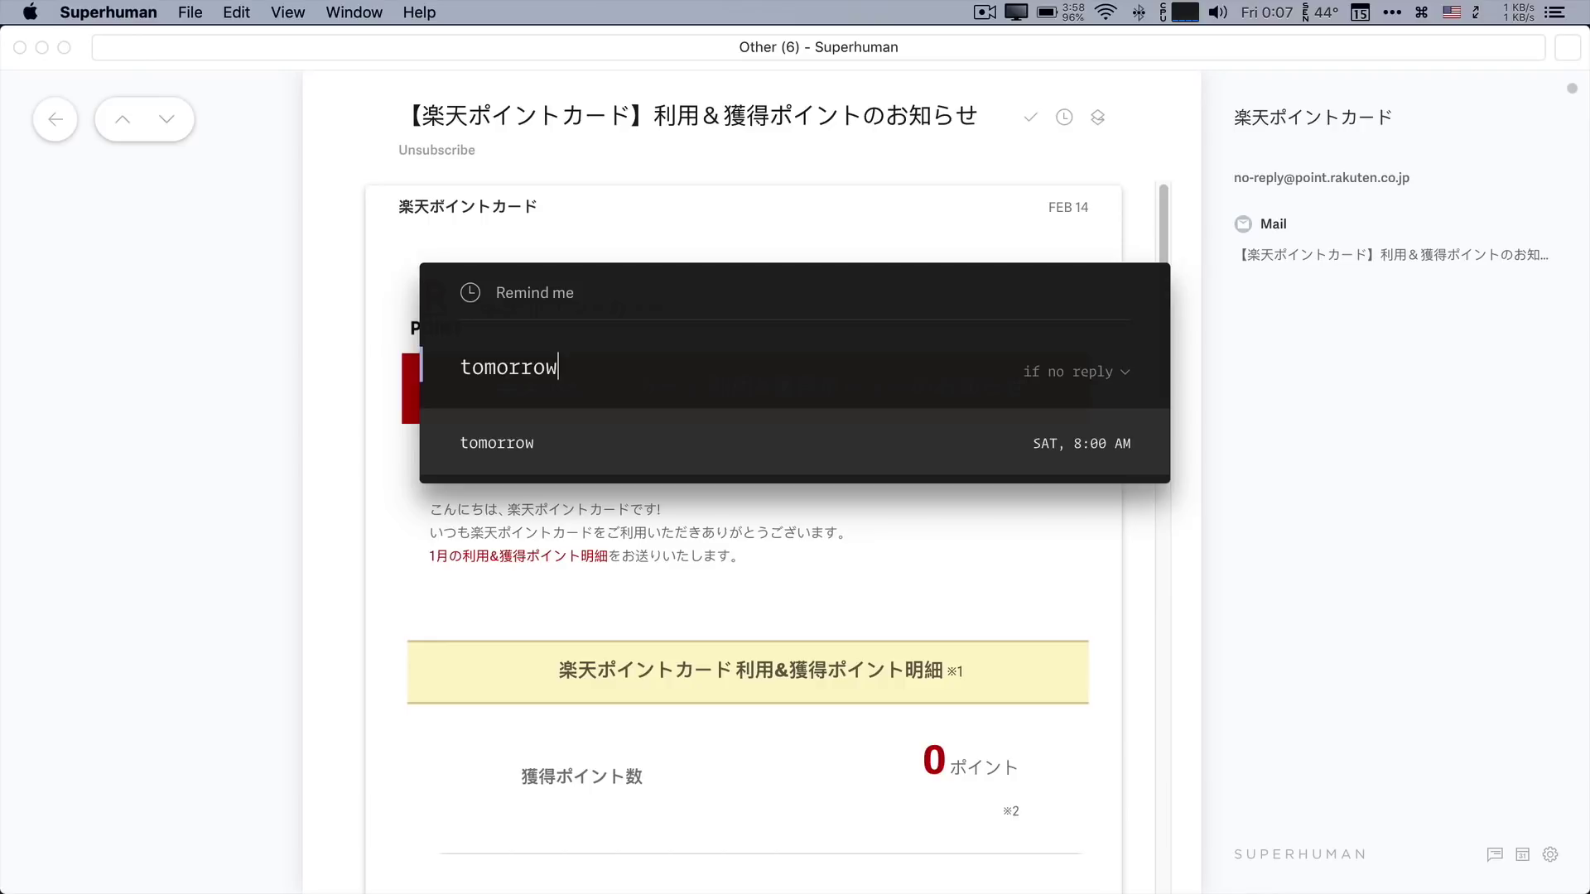
pyautogui.write(' 9')
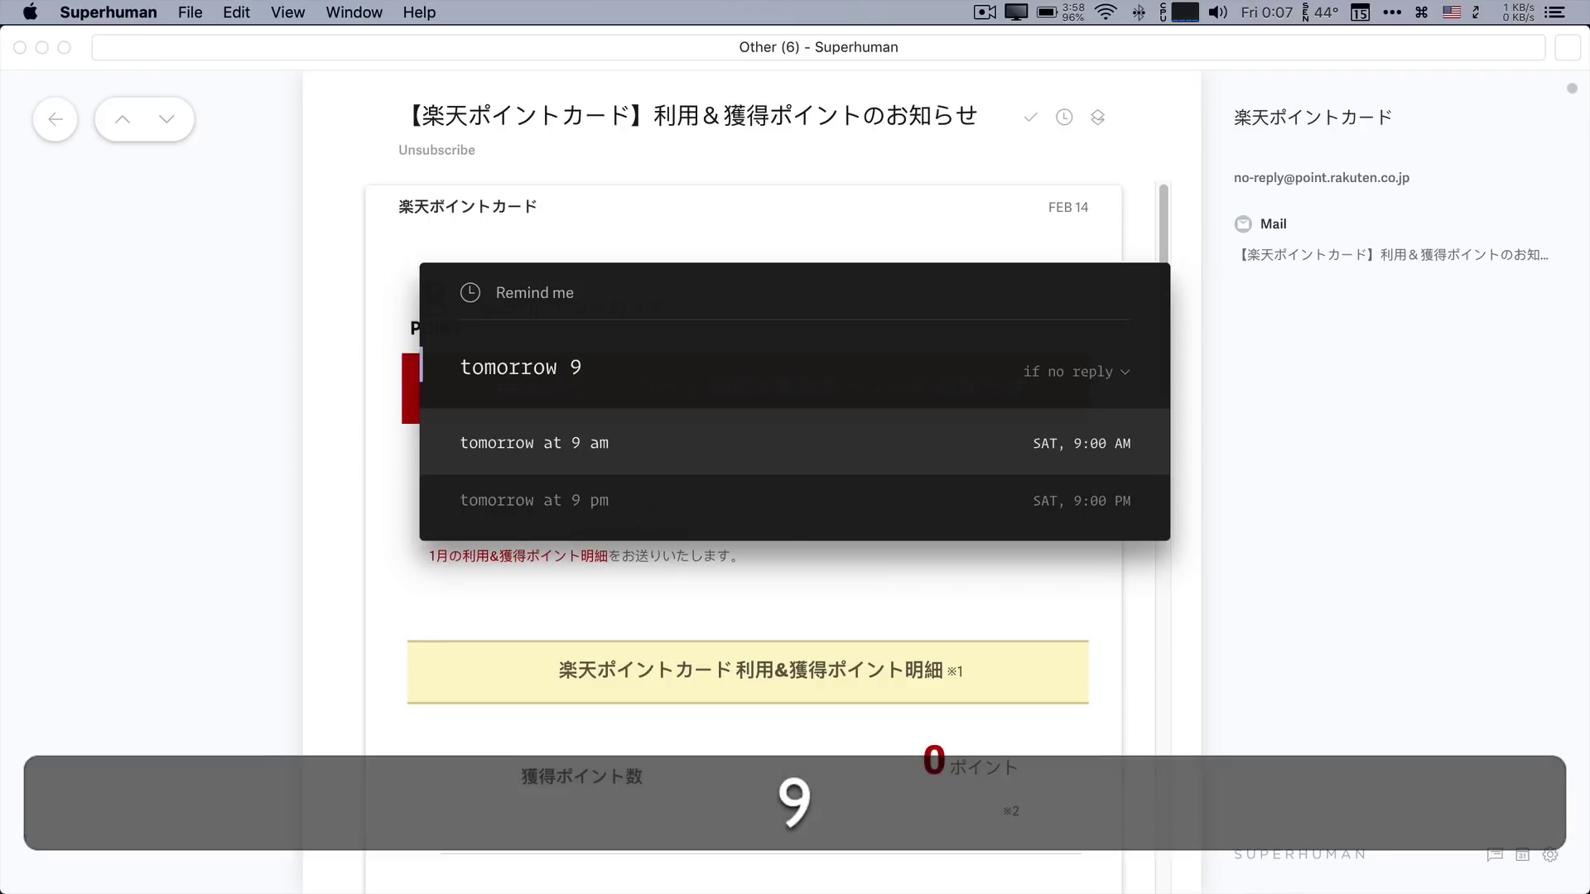
pyautogui.press('BackSpace')
pyautogui.write('10')
pyautogui.press('Up')
pyautogui.press('Up')
pyautogui.press('Up')
pyautogui.press('Up')
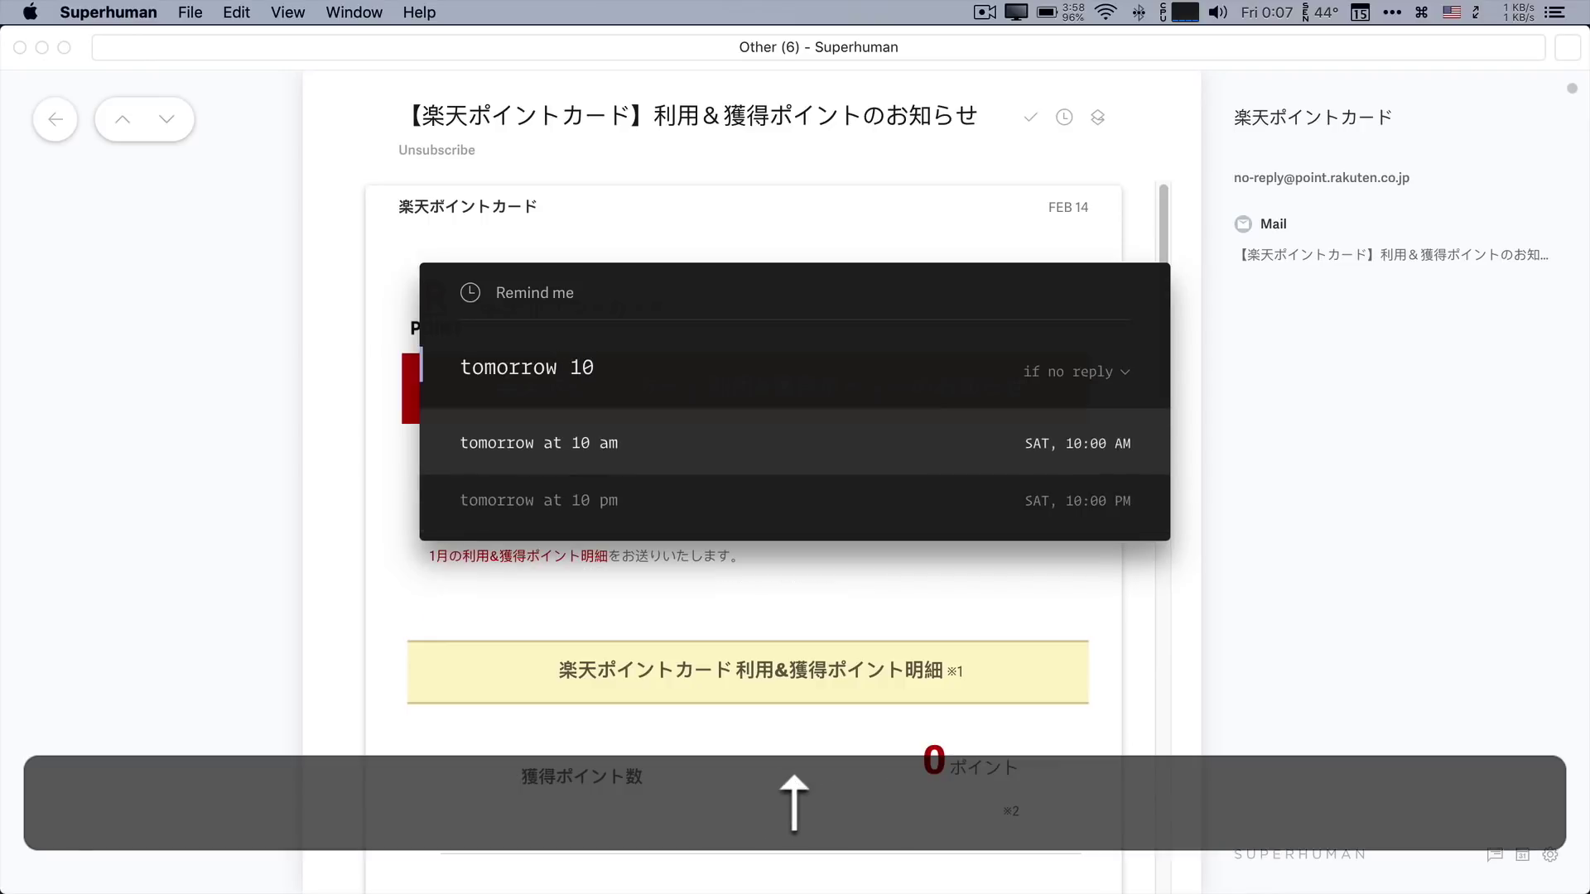
pyautogui.press('Up')
pyautogui.hotkey('ctrl', 'alt', 'Up')
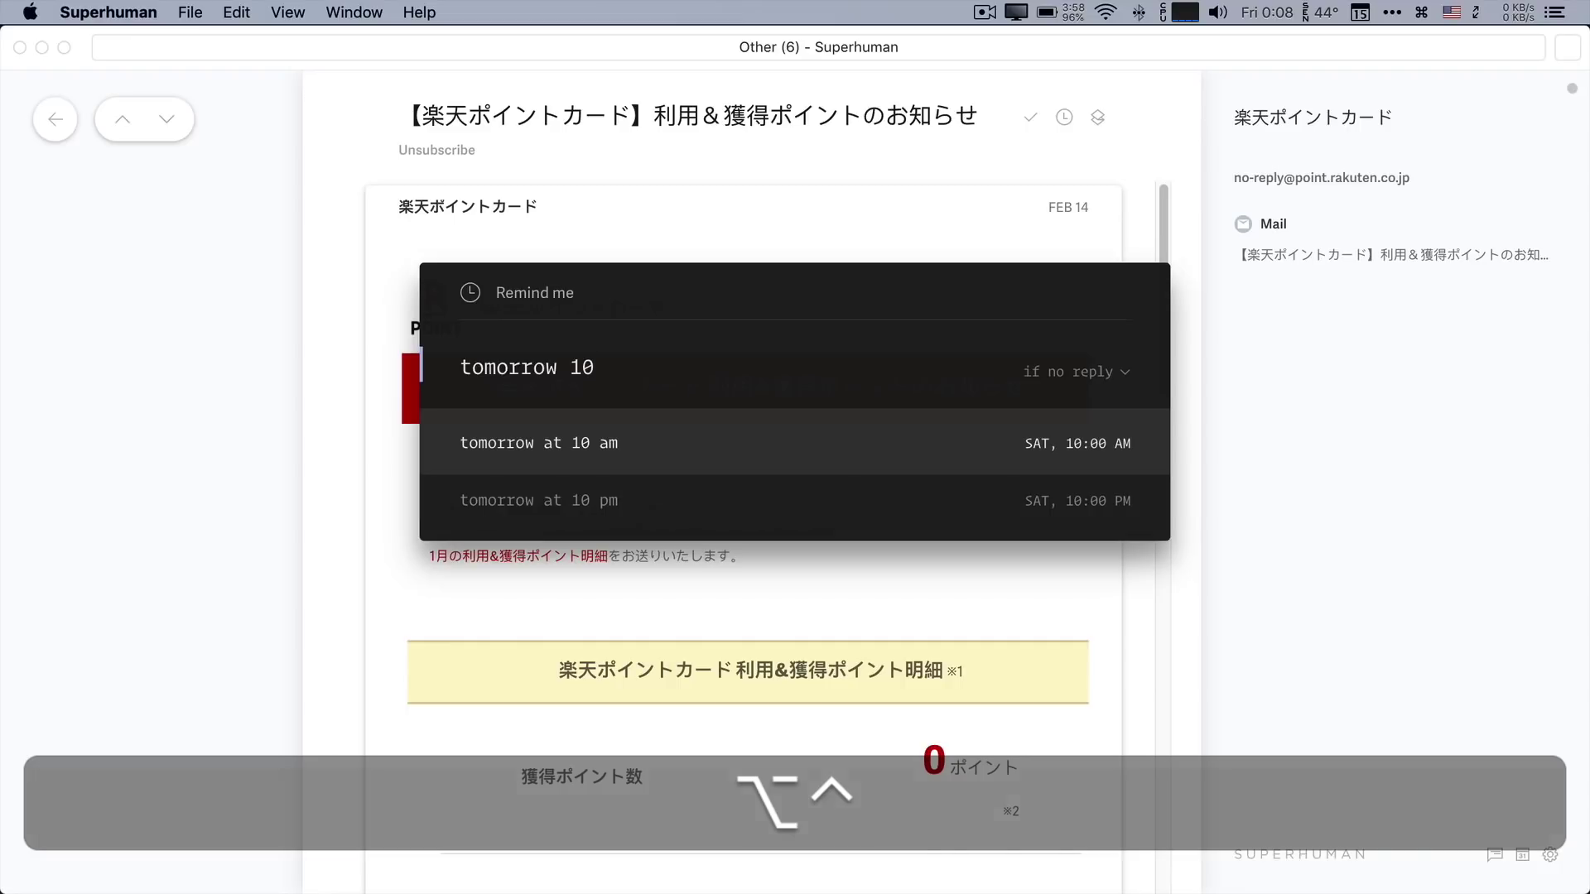
# Replace the reminder time with "wed", "fri" and "sun" in turn to preview each suggestion, and clear the entry.
pyautogui.press('BackSpace')
pyautogui.press('BackSpace')
pyautogui.press('super+BackSpace')
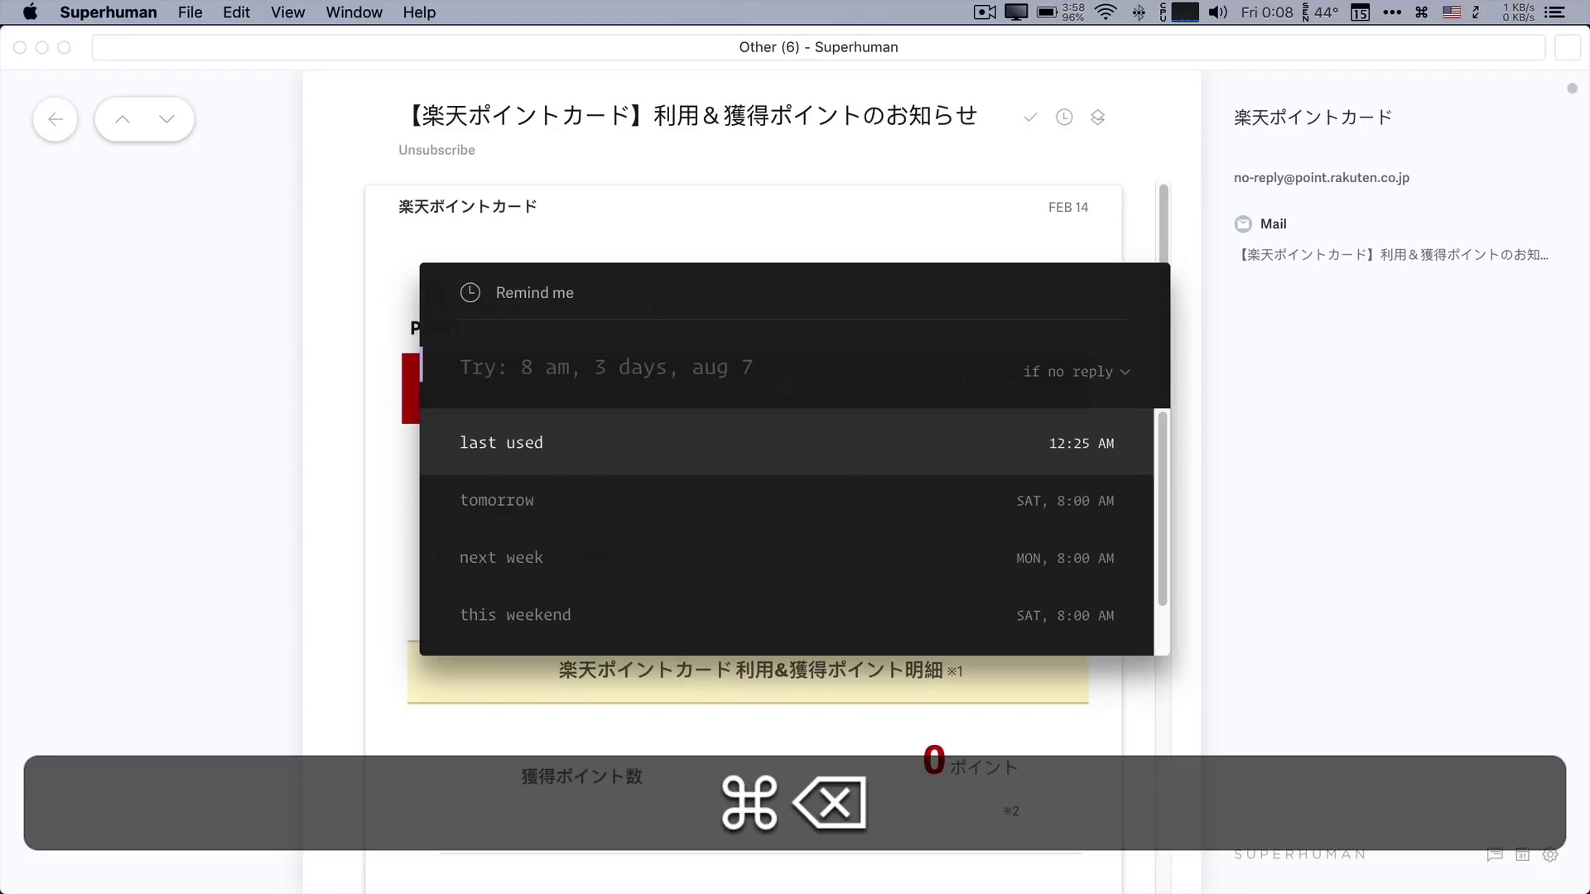
pyautogui.write('wed')
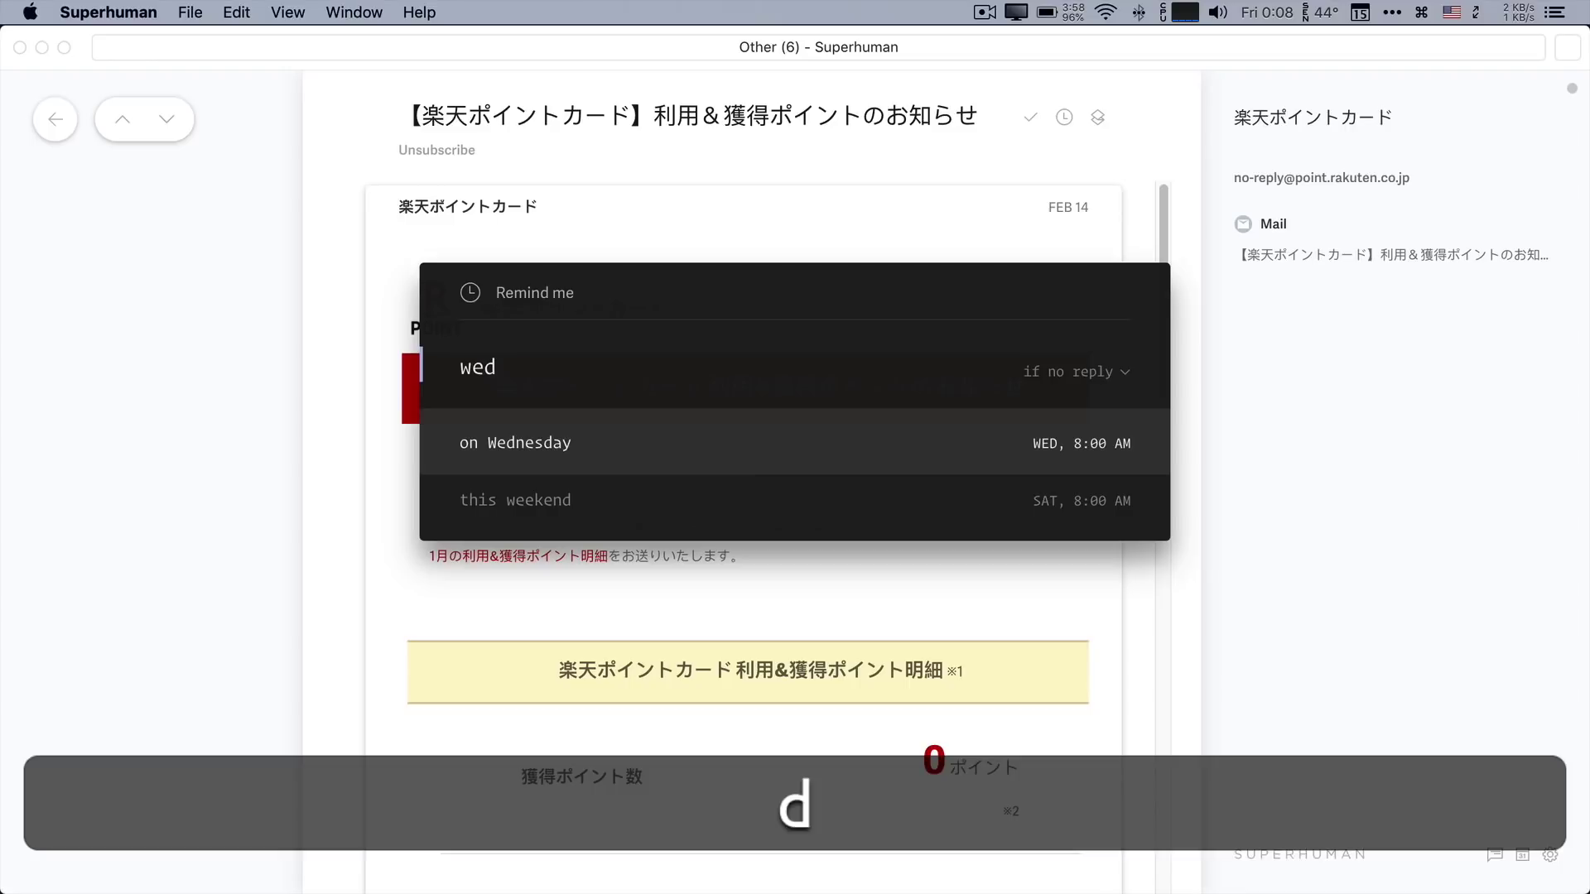
pyautogui.press('super+BackSpace')
pyautogui.write('fri')
pyautogui.press('BackSpace')
pyautogui.press('BackSpace')
pyautogui.press('BackSpace')
pyautogui.write('sun')
pyautogui.press('BackSpace')
pyautogui.press('BackSpace')
pyautogui.press('BackSpace')
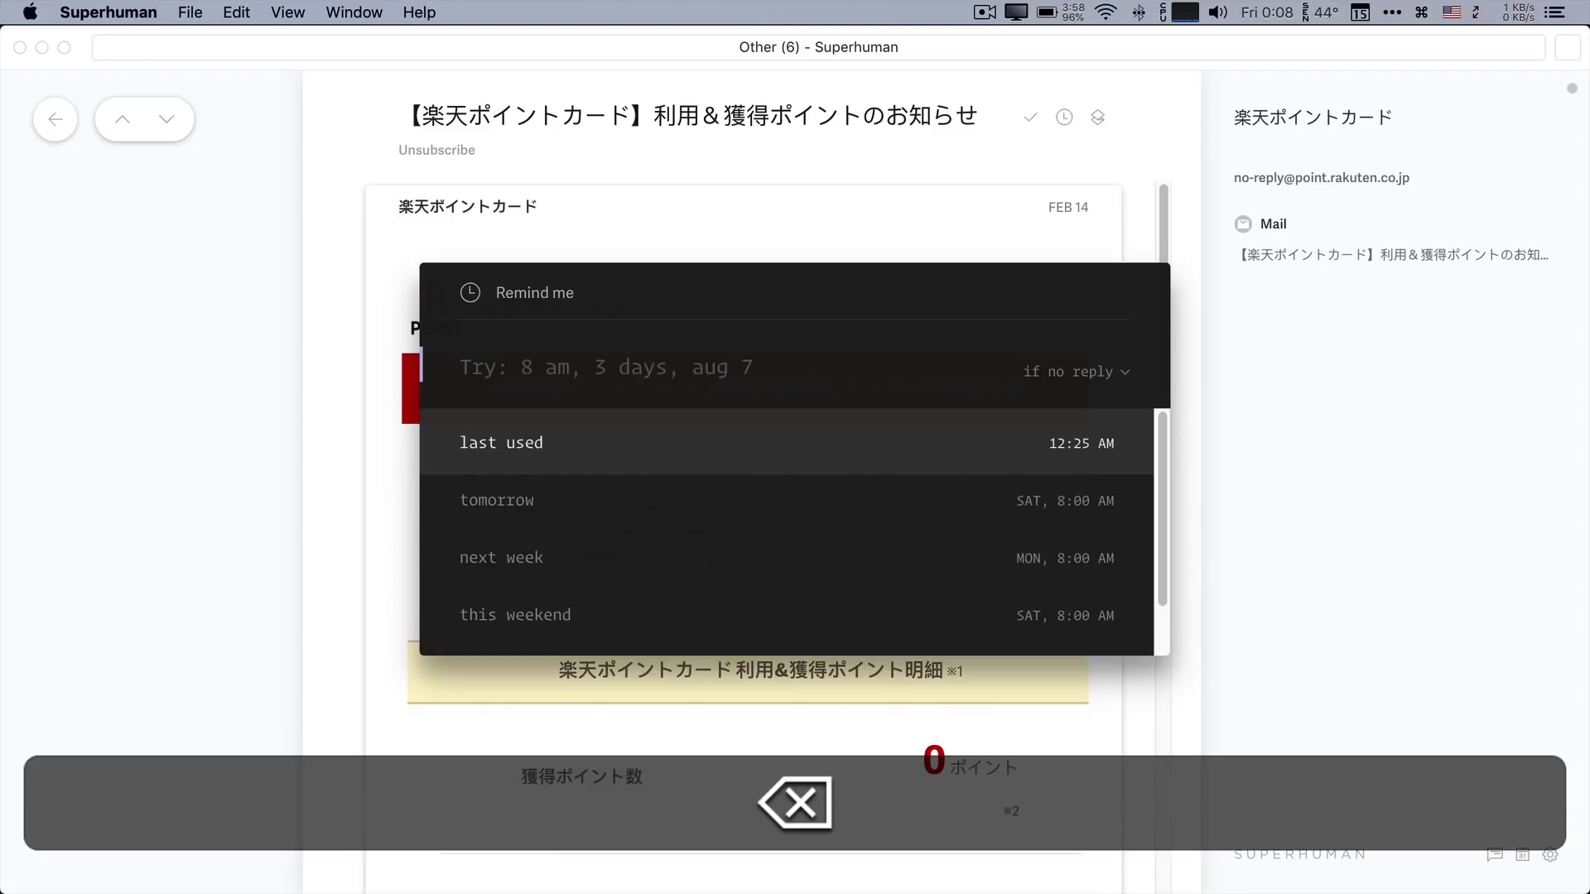
# Preview the hour-based reminder times "1h", "2h" and "3h" one after another, and clear the entry.
pyautogui.write('1h')
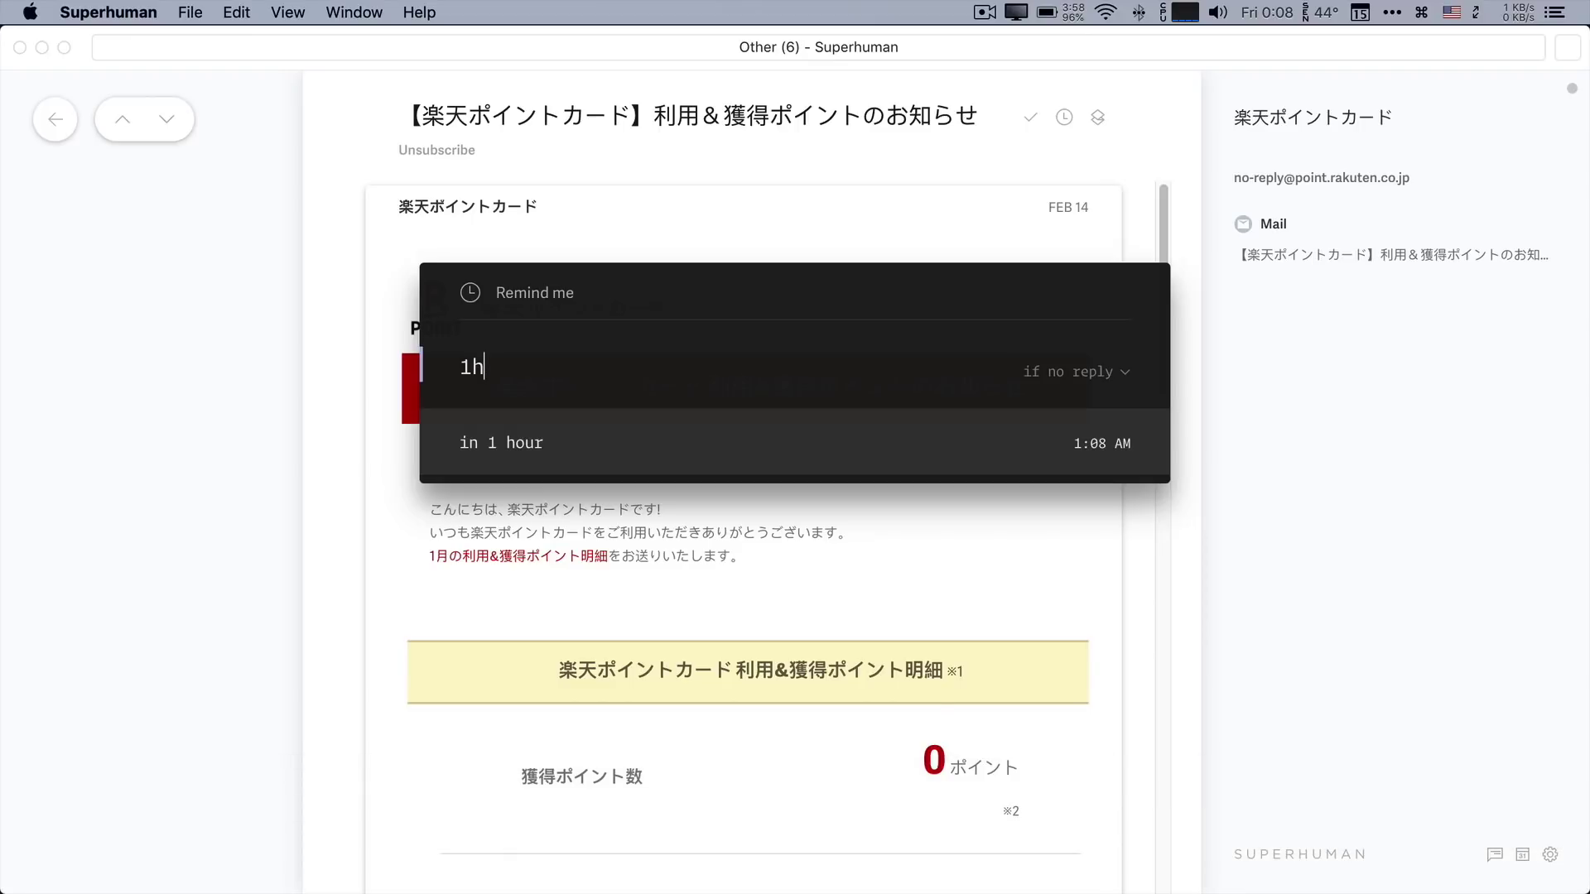
pyautogui.press('BackSpace')
pyautogui.press('BackSpace')
pyautogui.write('2h')
pyautogui.press('BackSpace')
pyautogui.press('BackSpace')
pyautogui.write('3h')
pyautogui.press('BackSpace')
pyautogui.press('BackSpace')
# Preview the short reminder times "1m", "2m" and "3m" one after another, and clear the entry.
pyautogui.write('1m')
pyautogui.press('BackSpace')
pyautogui.press('BackSpace')
pyautogui.write('2m')
pyautogui.press('BackSpace')
pyautogui.press('BackSpace')
pyautogui.write('3m')
pyautogui.press('BackSpace')
pyautogui.press('BackSpace')
# Enter "next" as the reminder time and step through the next month, next week and next quarter suggestions.
pyautogui.write('next')
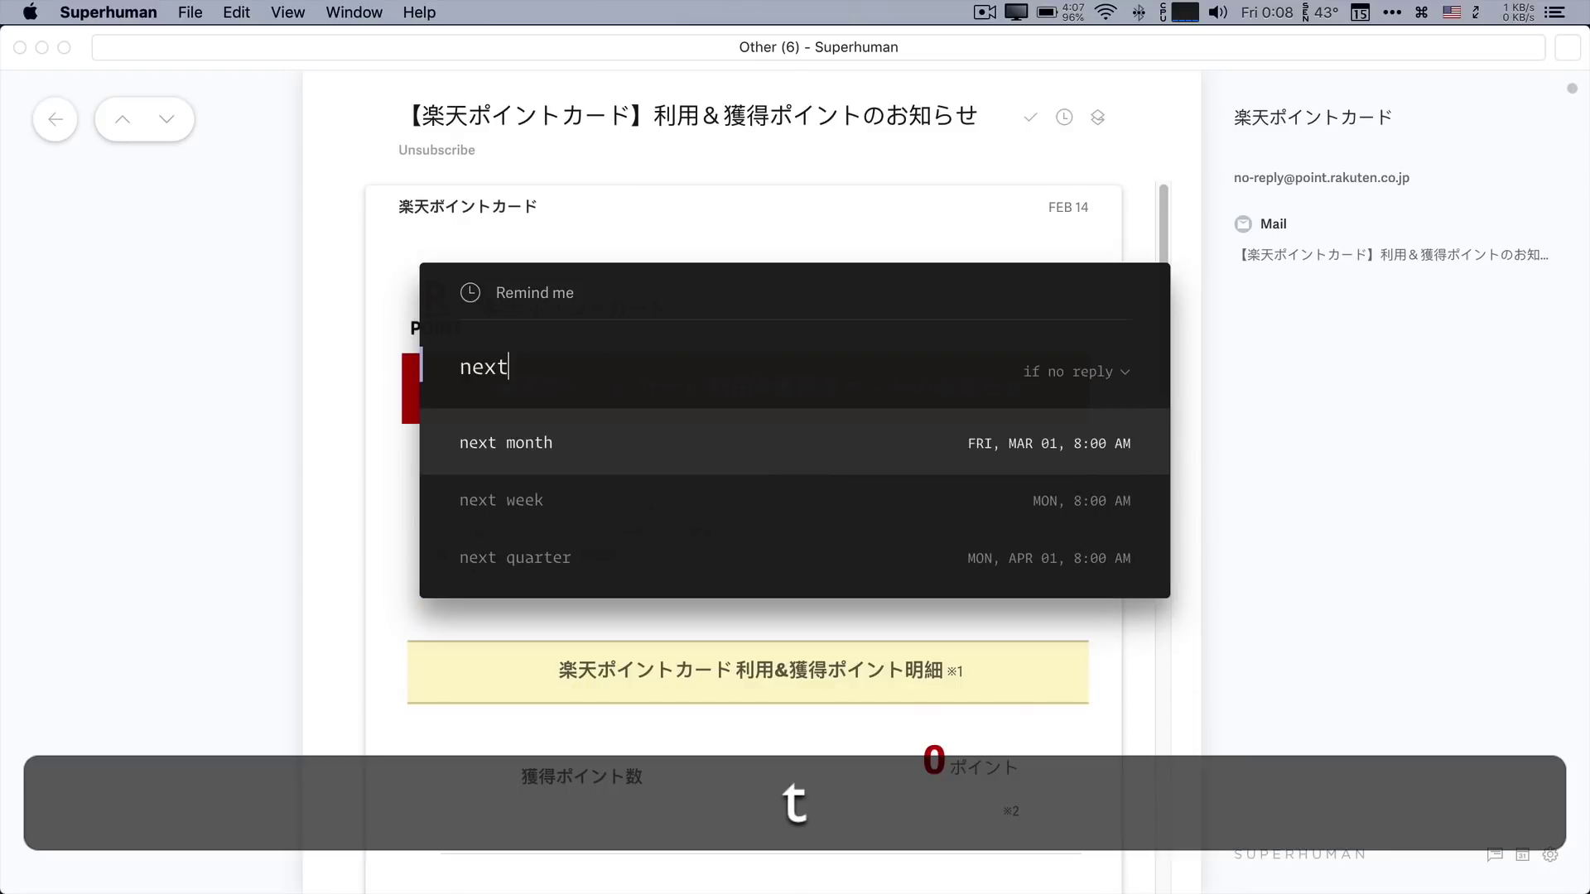
pyautogui.hotkey('ctrl', 'alt', 'shift', 't')
pyautogui.press('Up')
pyautogui.press('Down')
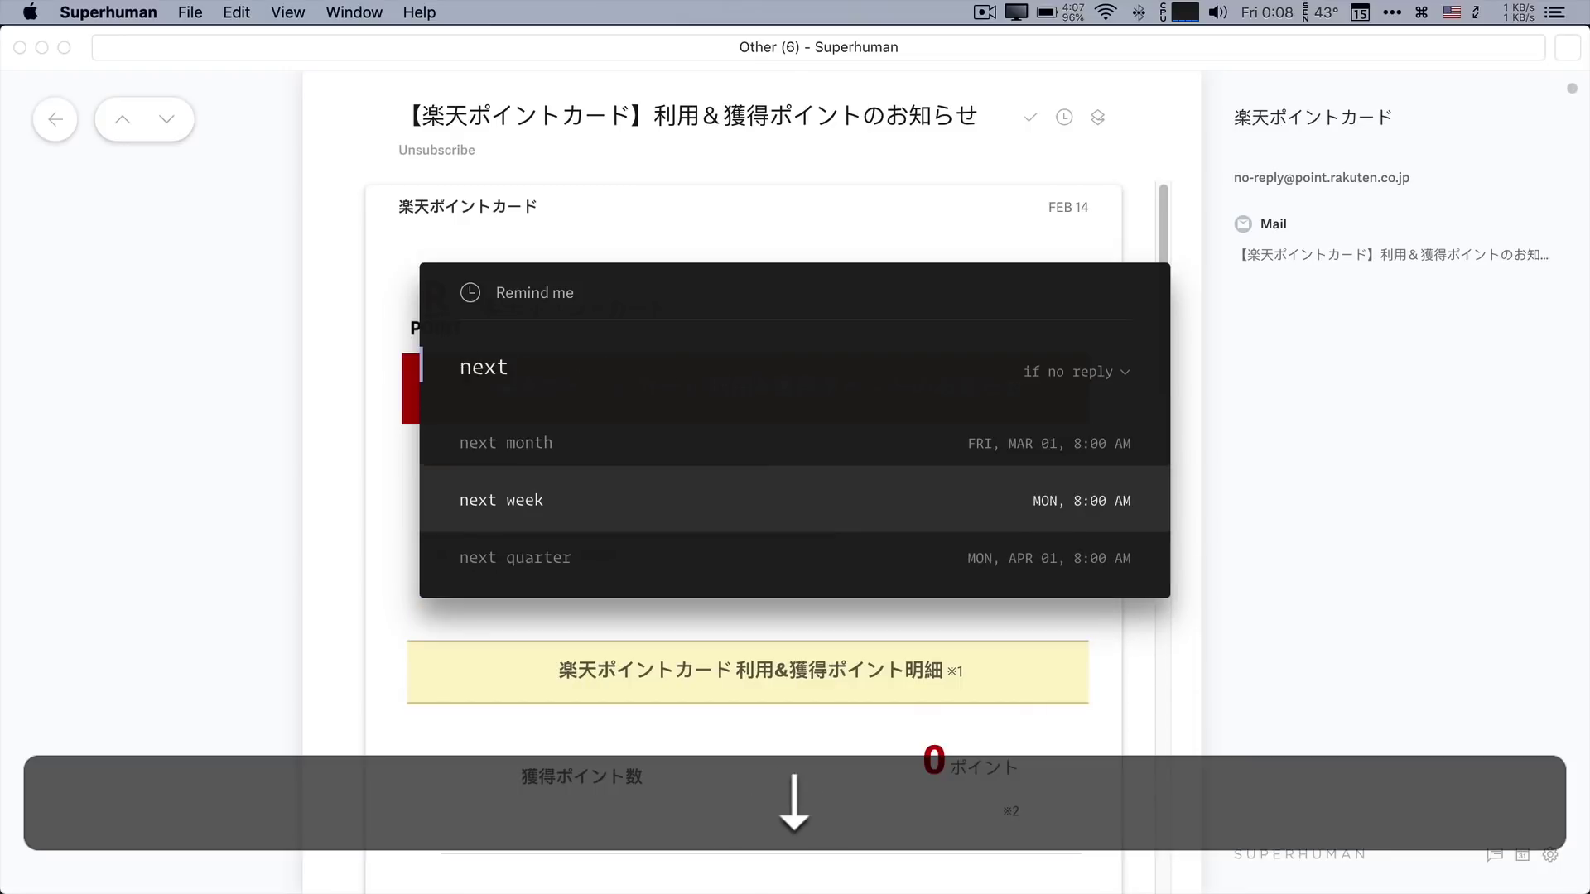
pyautogui.press('Down')
pyautogui.press('Up')
pyautogui.press('Up')
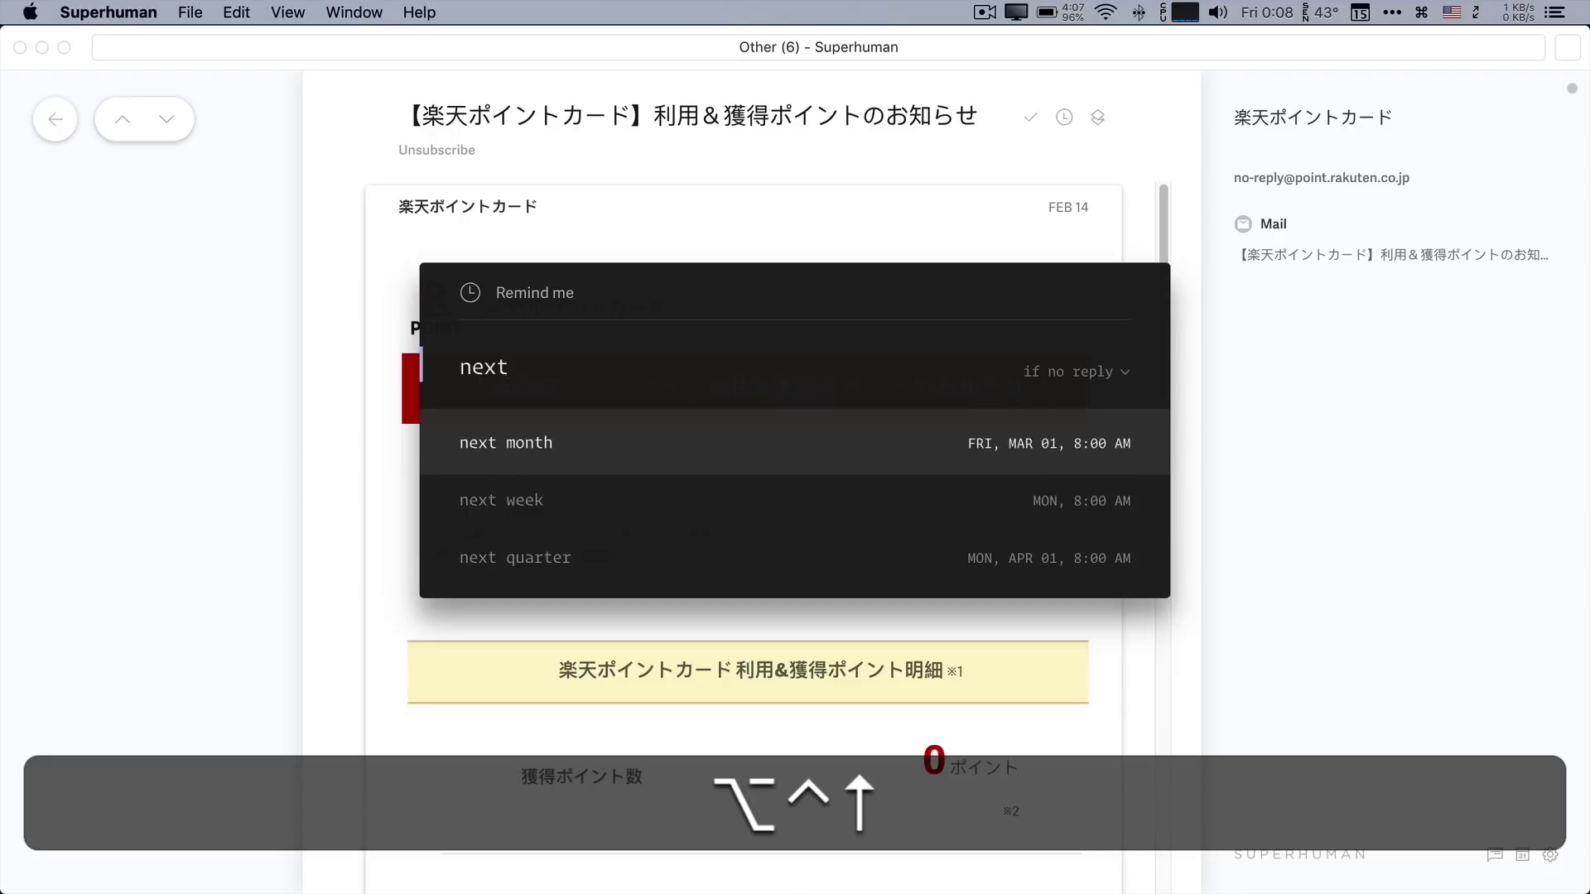
# Preview the reminder times "june" and "july", clear the entry, and return to the Other inbox without setting a reminder.
pyautogui.hotkey('ctrl', 'alt', 'shift', 'Escape')
pyautogui.write('june')
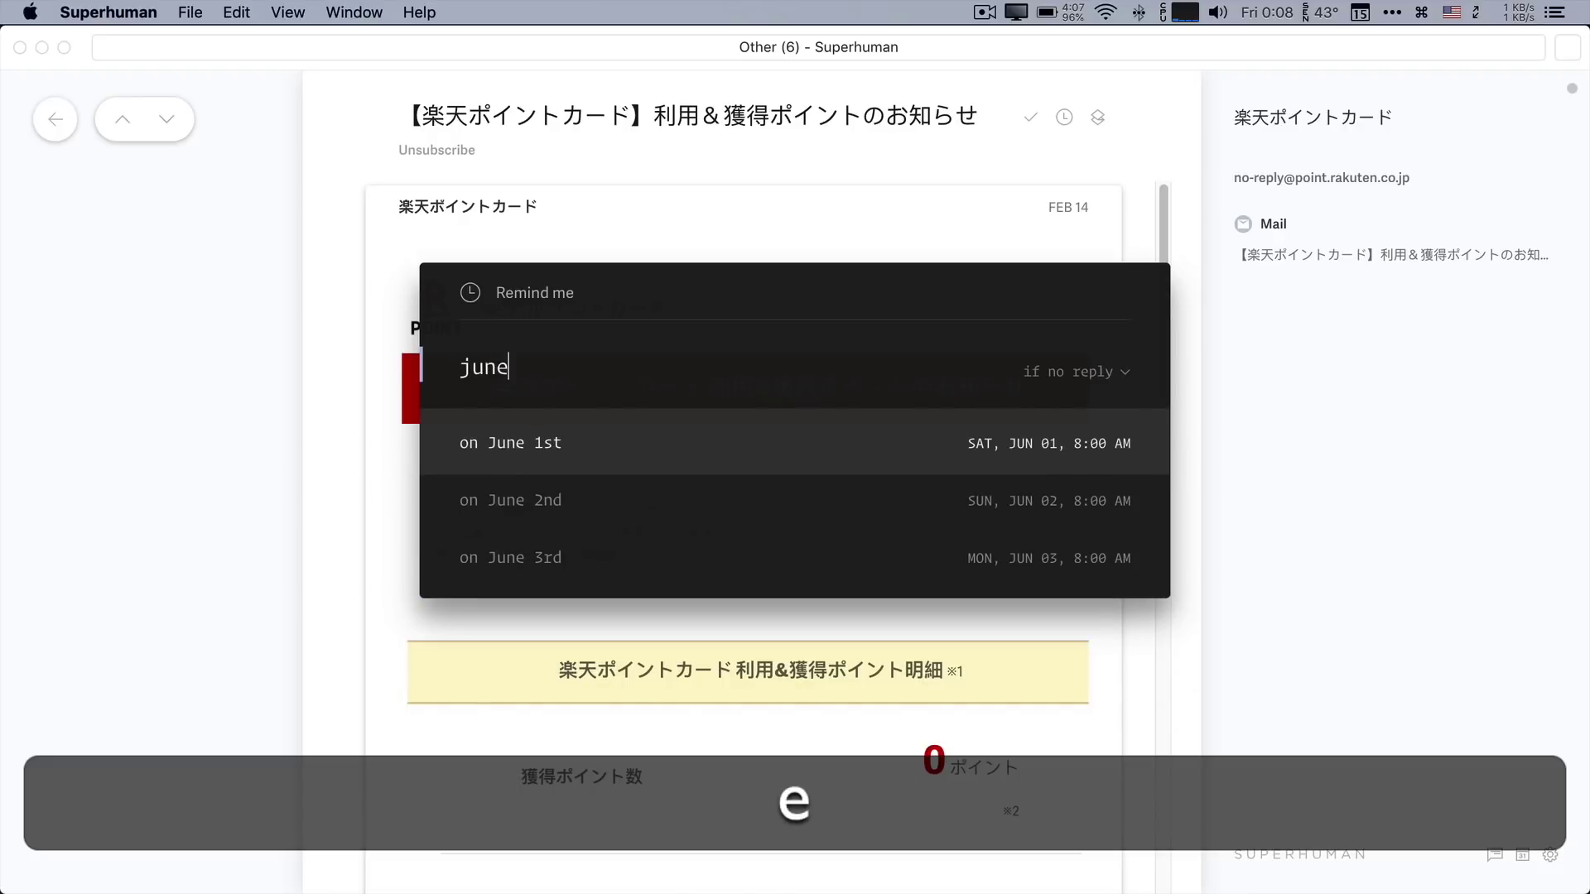
pyautogui.press('BackSpace')
pyautogui.press('BackSpace')
pyautogui.press('BackSpace')
pyautogui.write('uly')
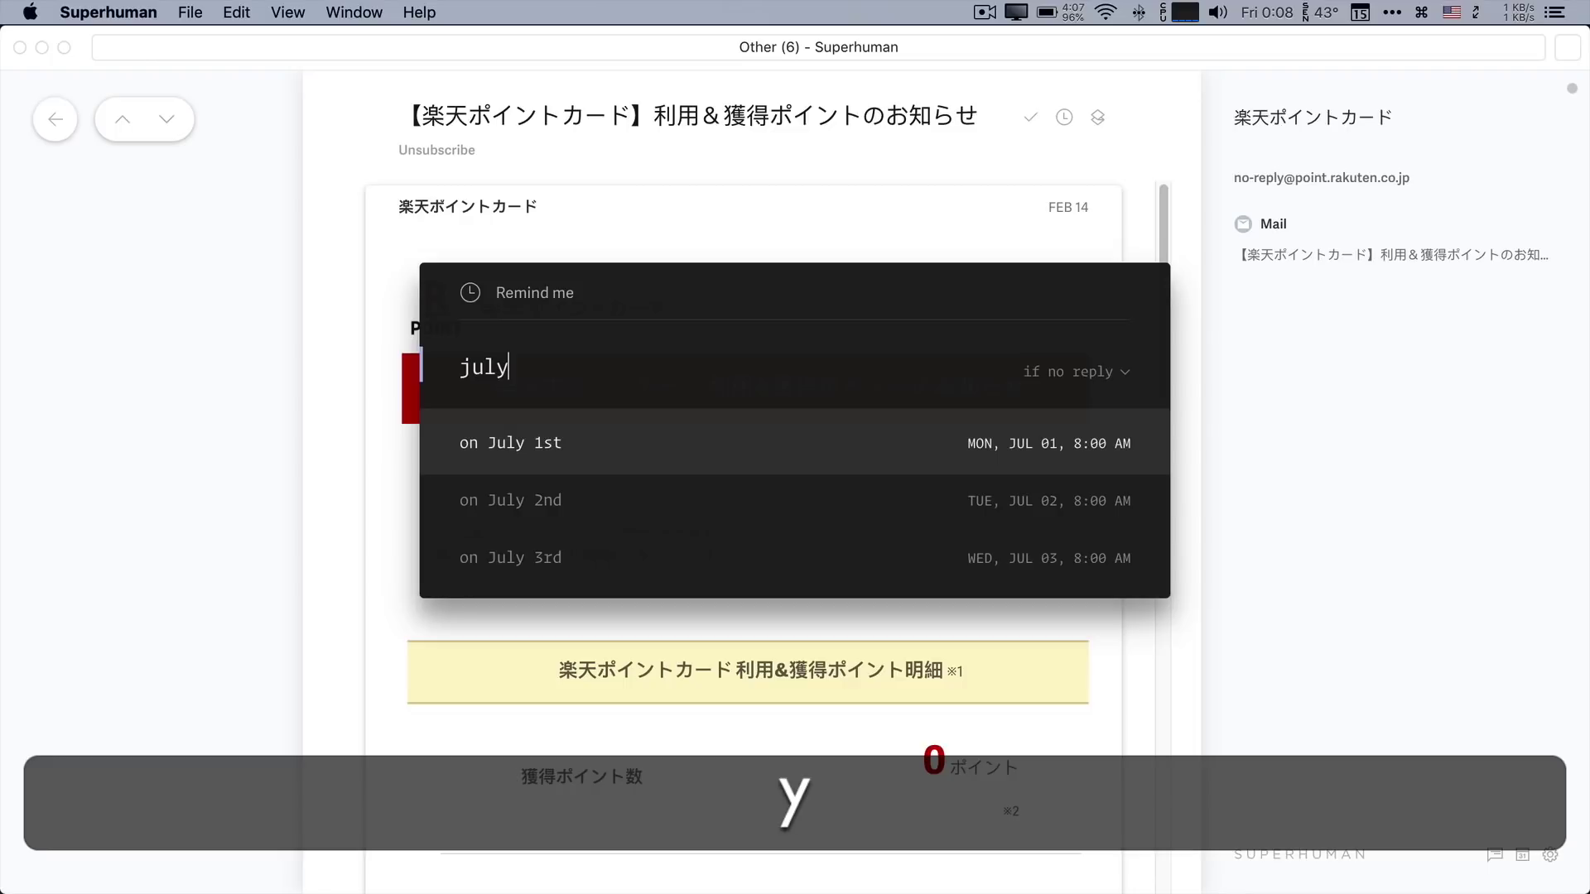
pyautogui.press('BackSpace')
pyautogui.press('BackSpace')
pyautogui.press('BackSpace')
pyautogui.press('Escape')
pyautogui.press('Escape')
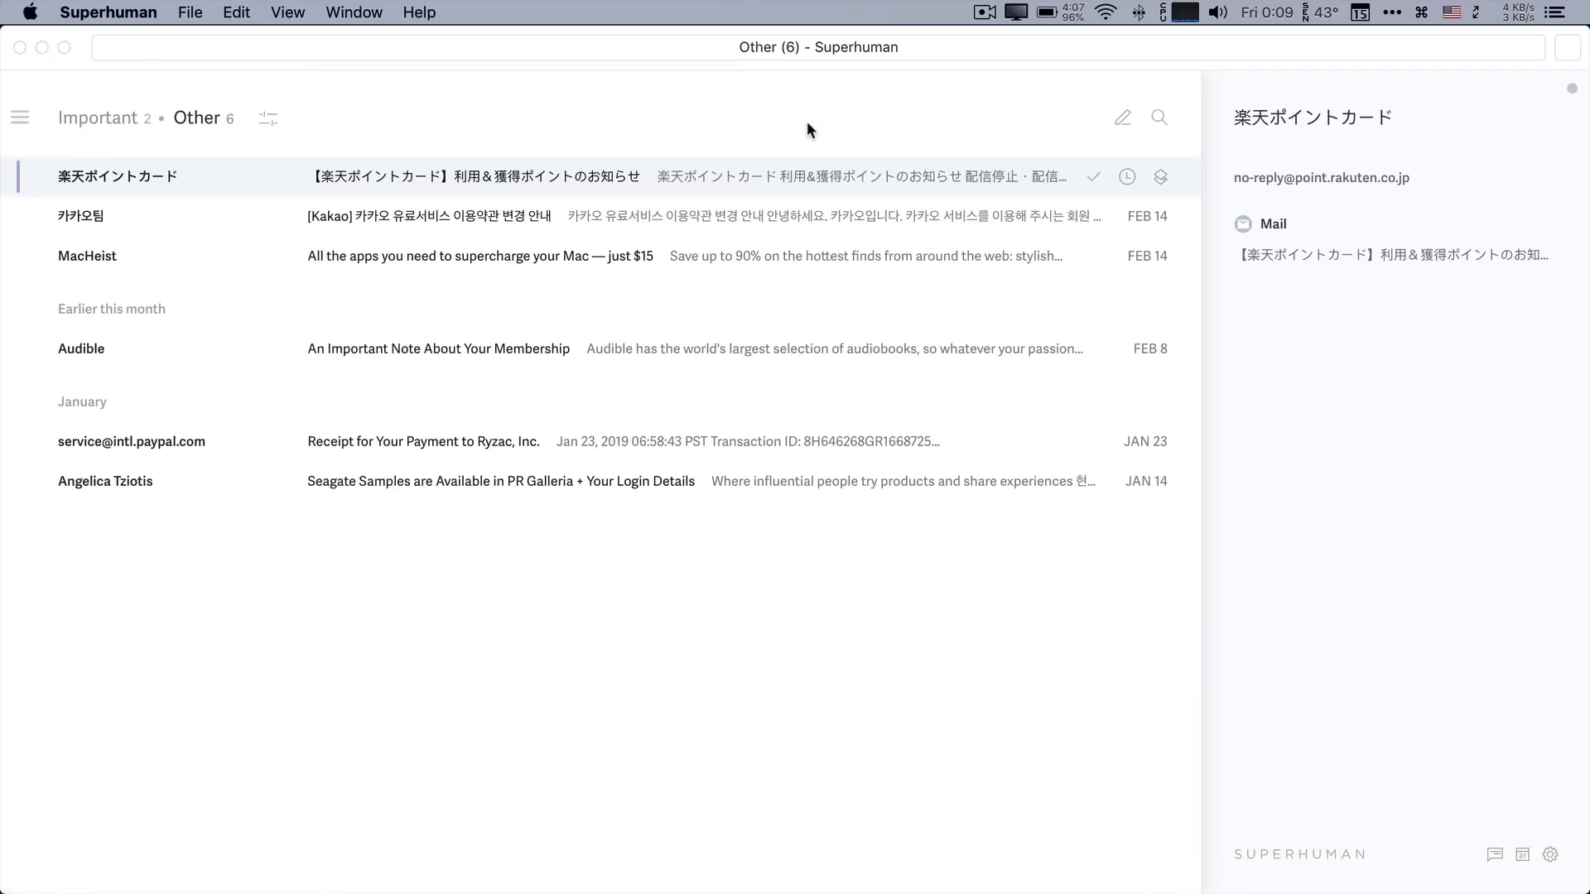
# Open two additional inbox tabs and switch back and forth among all three, ending on the third.
pyautogui.press('super+t')
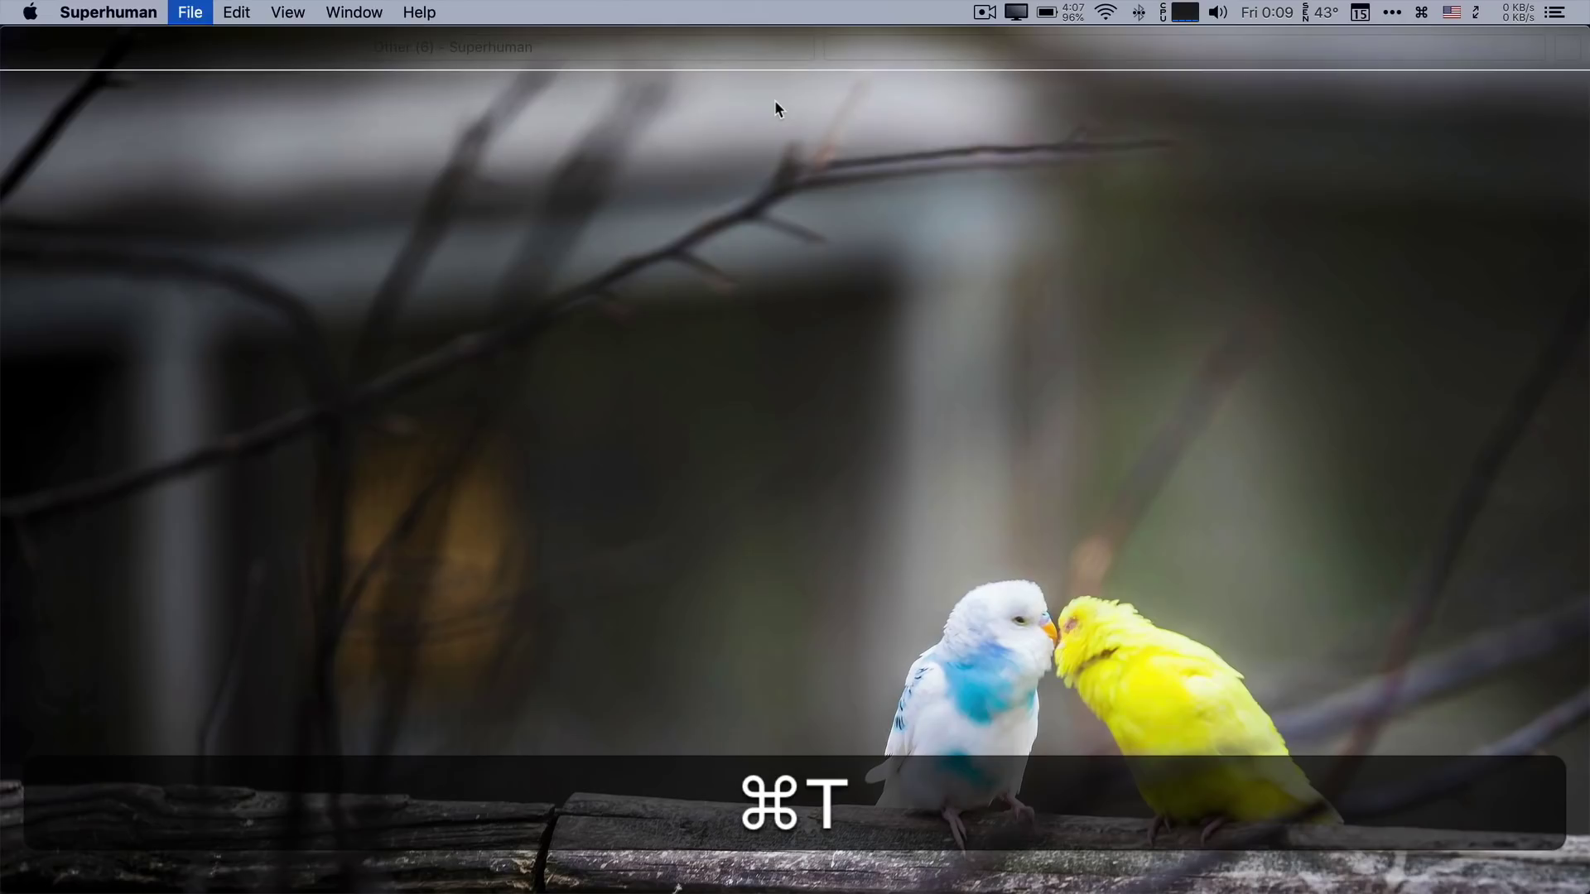
pyautogui.press('super+t')
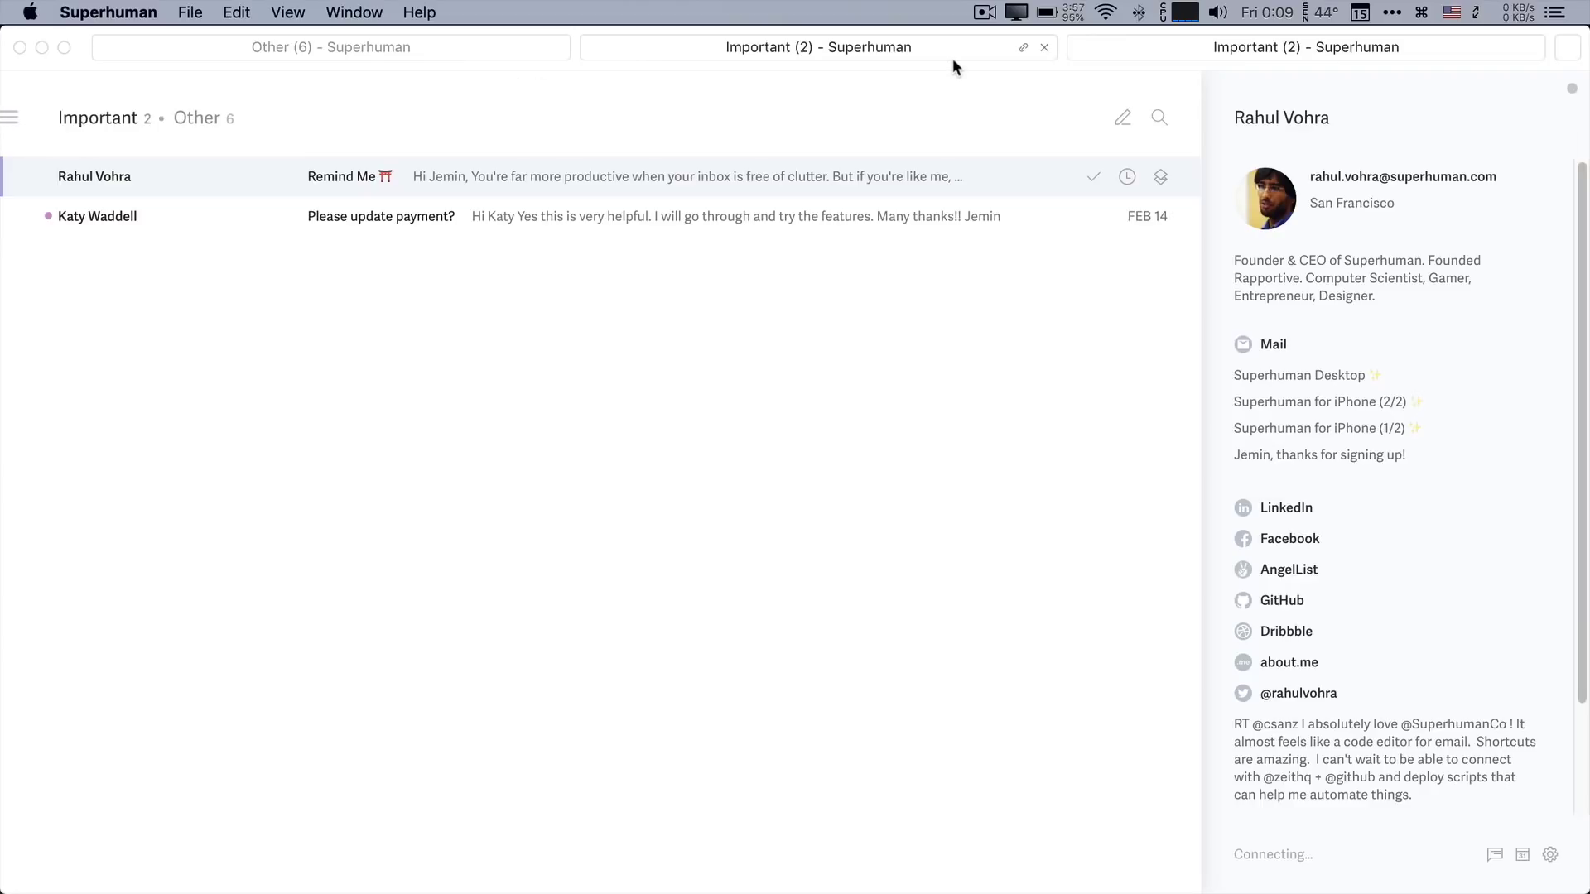
pyautogui.press('super+1')
pyautogui.press('super+2')
pyautogui.press('super+2')
pyautogui.press('super+3')
pyautogui.press('super+2')
pyautogui.press('super+3')
pyautogui.press('super+2')
pyautogui.press('super+1')
pyautogui.press('super+2')
pyautogui.press('super+1')
pyautogui.press('super+2')
pyautogui.press('super+3')
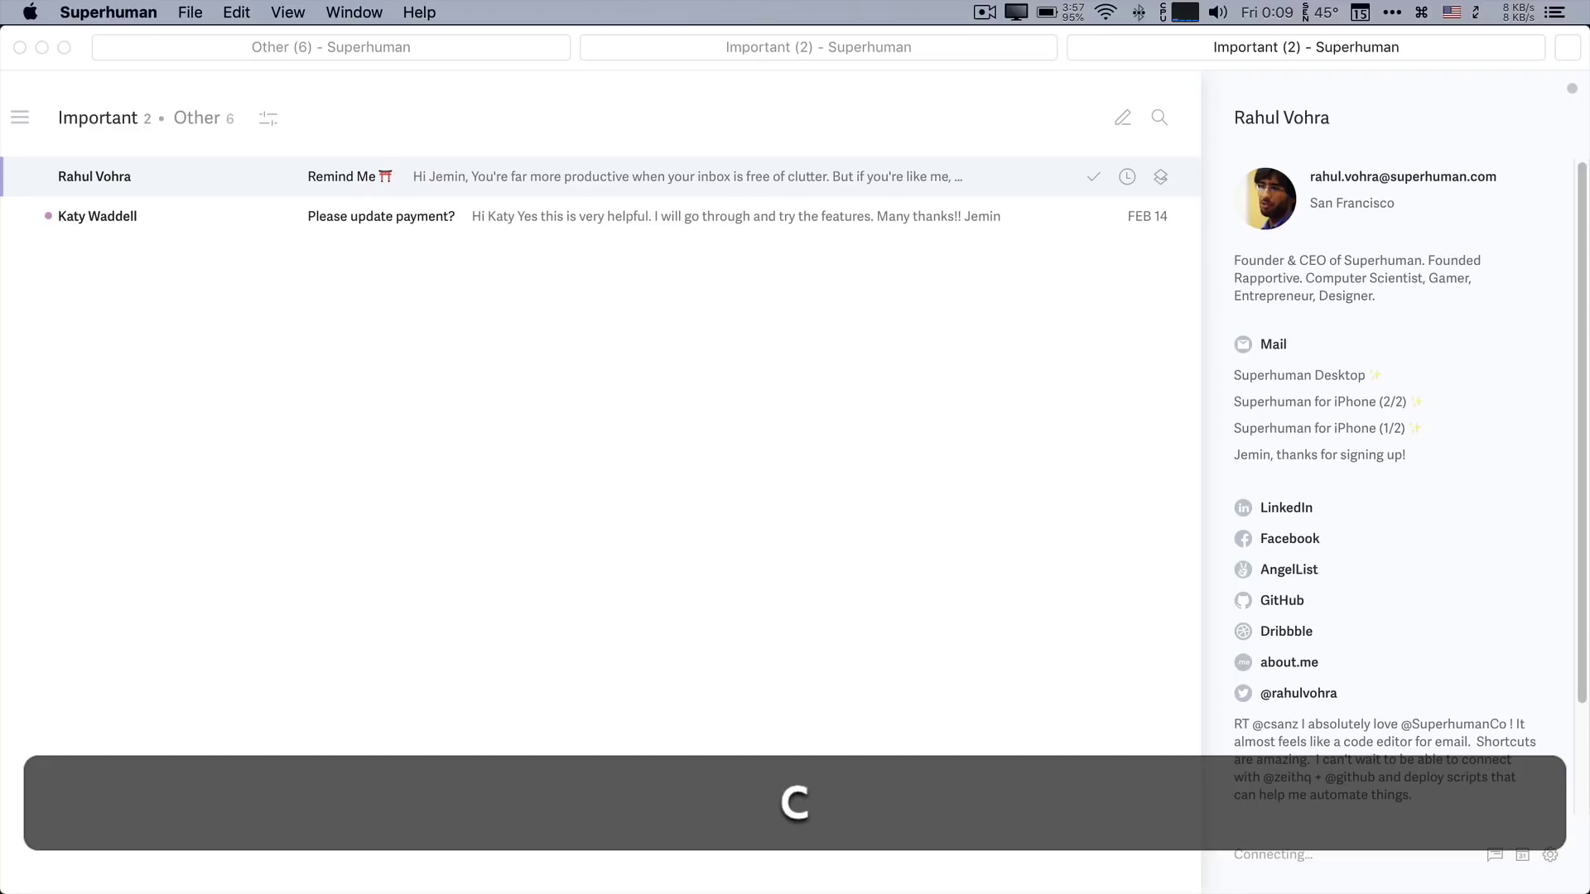
# Start a blank new message in the third tab and look through the other tabs.
pyautogui.press('c')
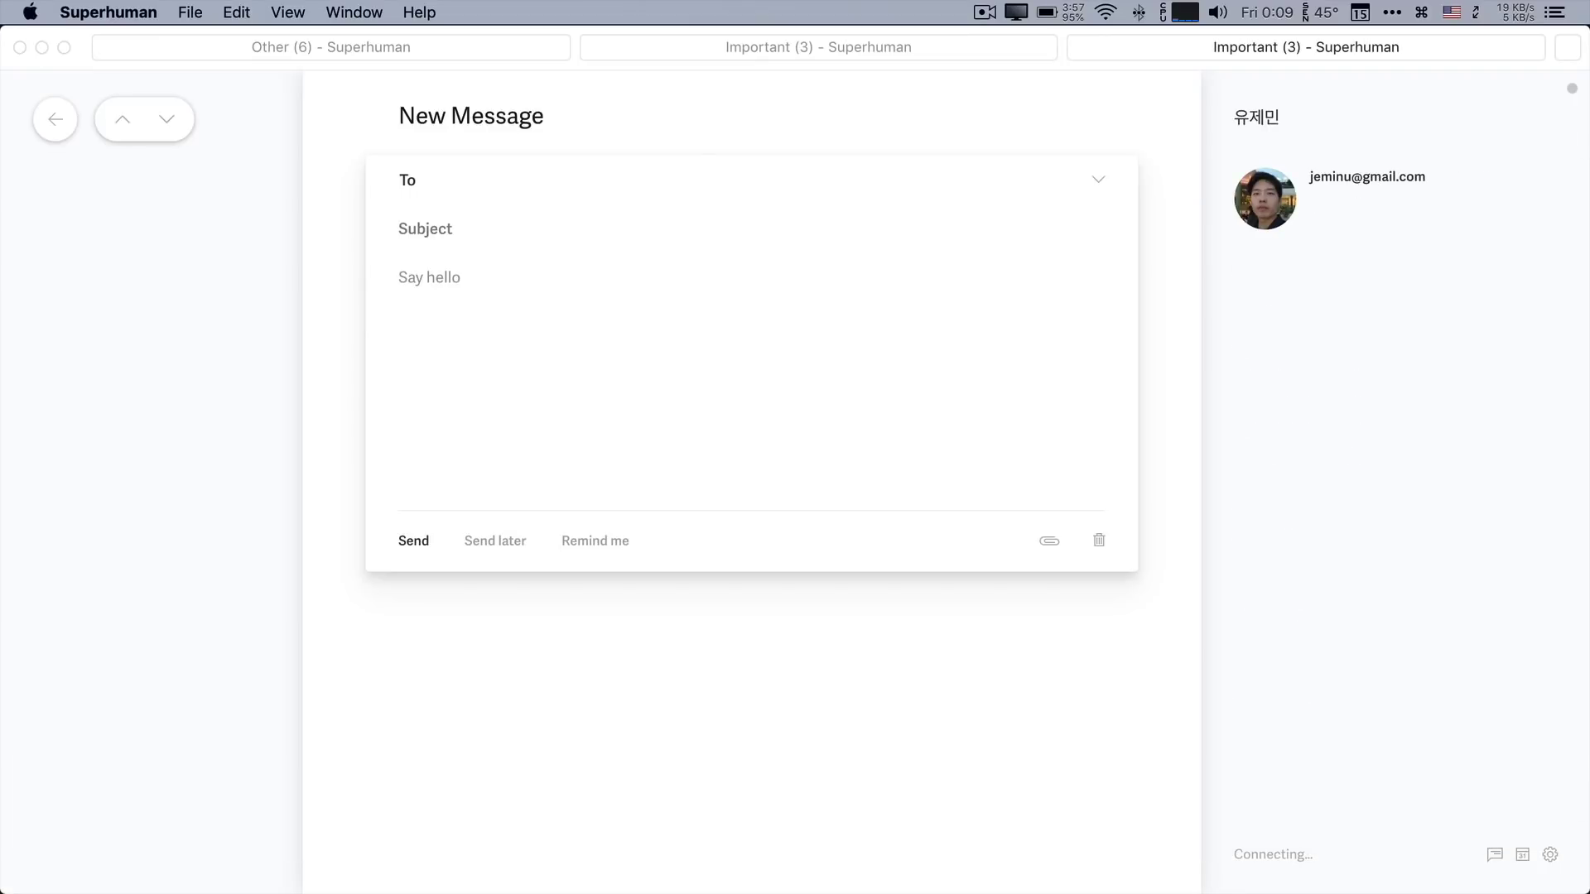
pyautogui.press('super+1')
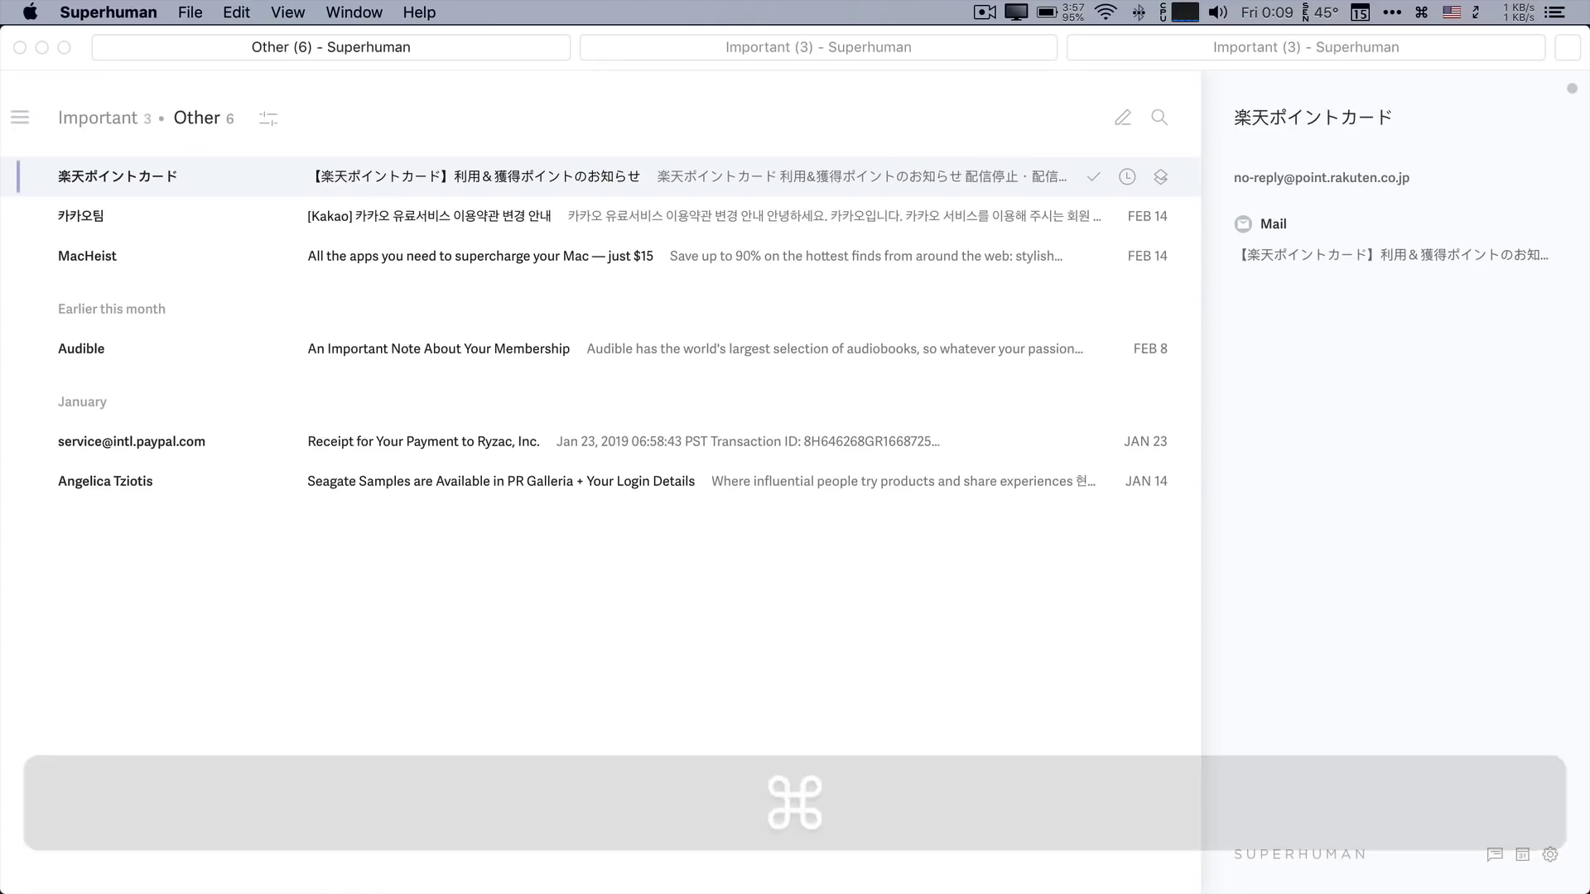
pyautogui.press('super+3')
pyautogui.press('super+2')
# Return to the third tab and close the two additional tabs, leaving only the Other inbox tab.
pyautogui.press('super+3')
pyautogui.press('super+w')
pyautogui.press('super+w')
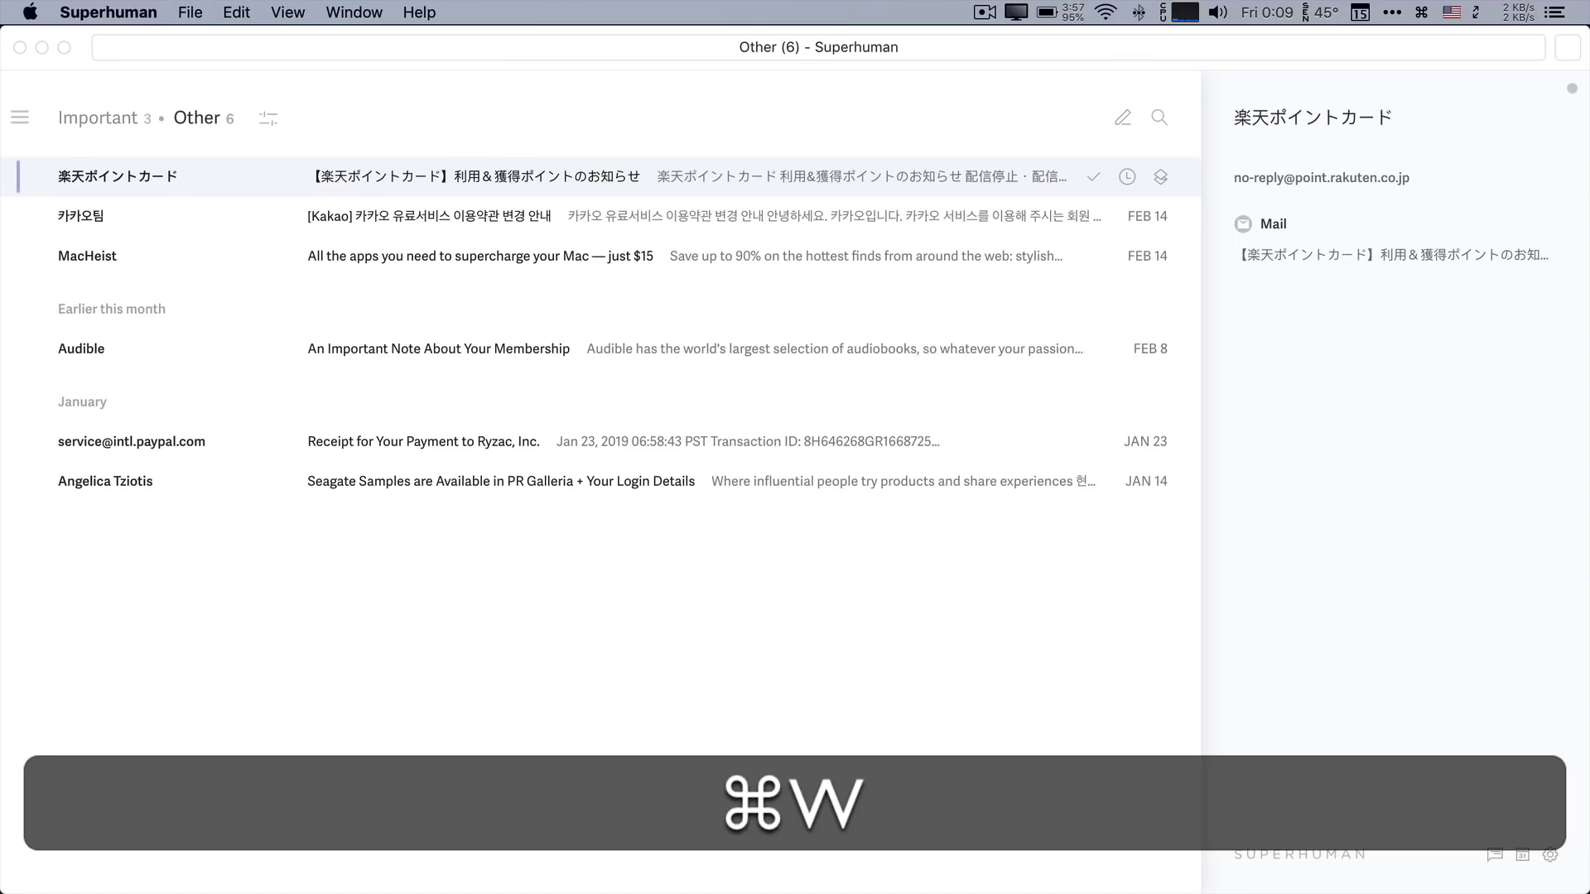
# Open the Split Inbox Settings via a command search and turn the Important • Other split off and back on.
pyautogui.press('super+k')
pyautogui.write('split inbo')
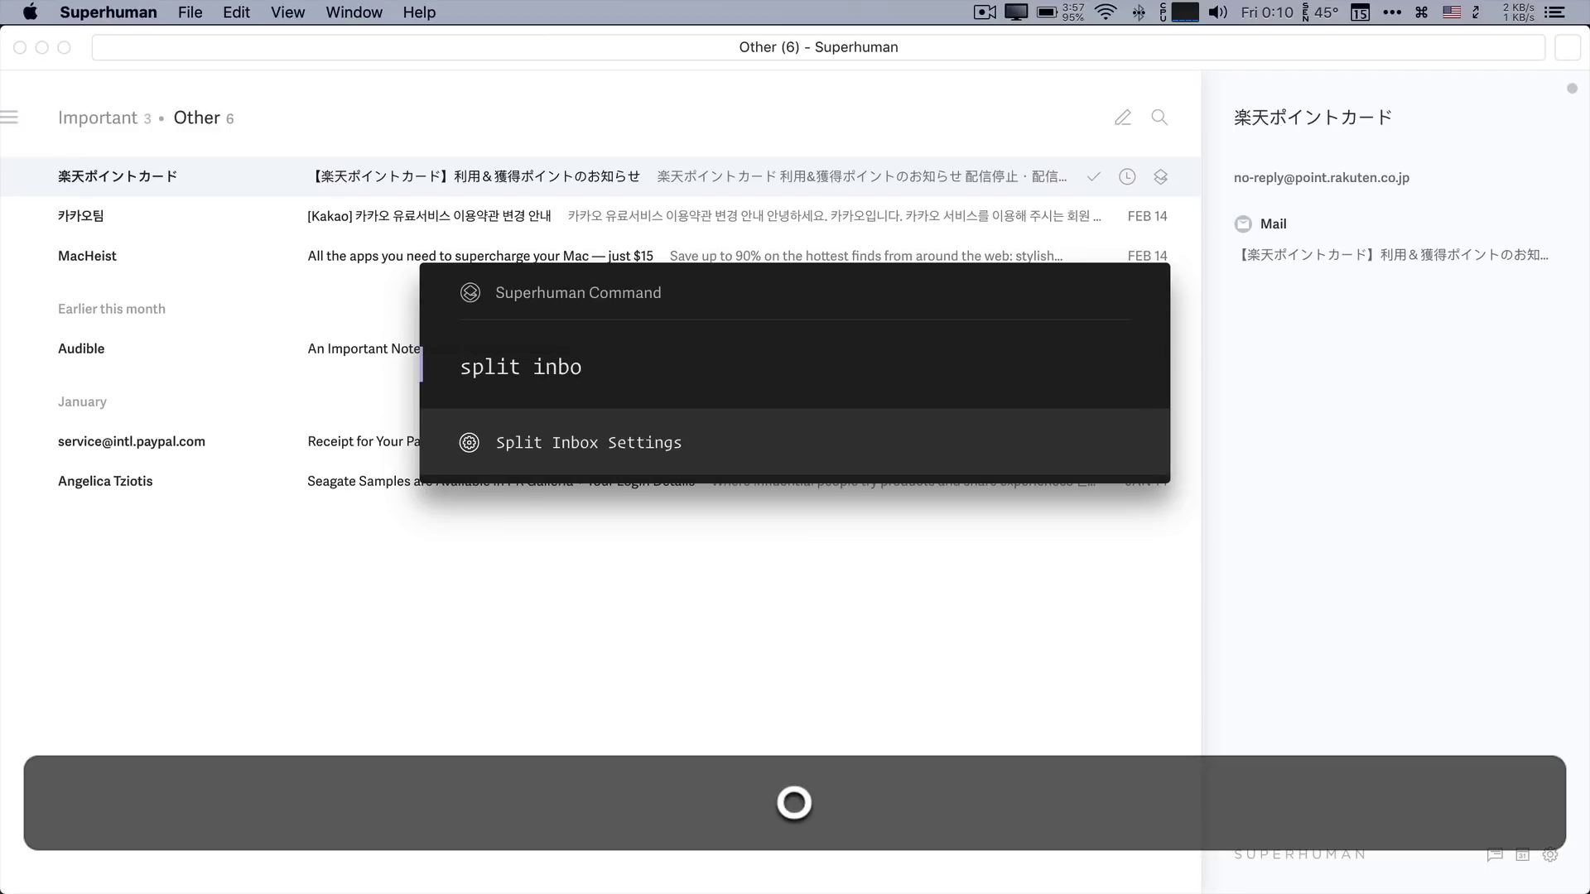
pyautogui.press('Return')
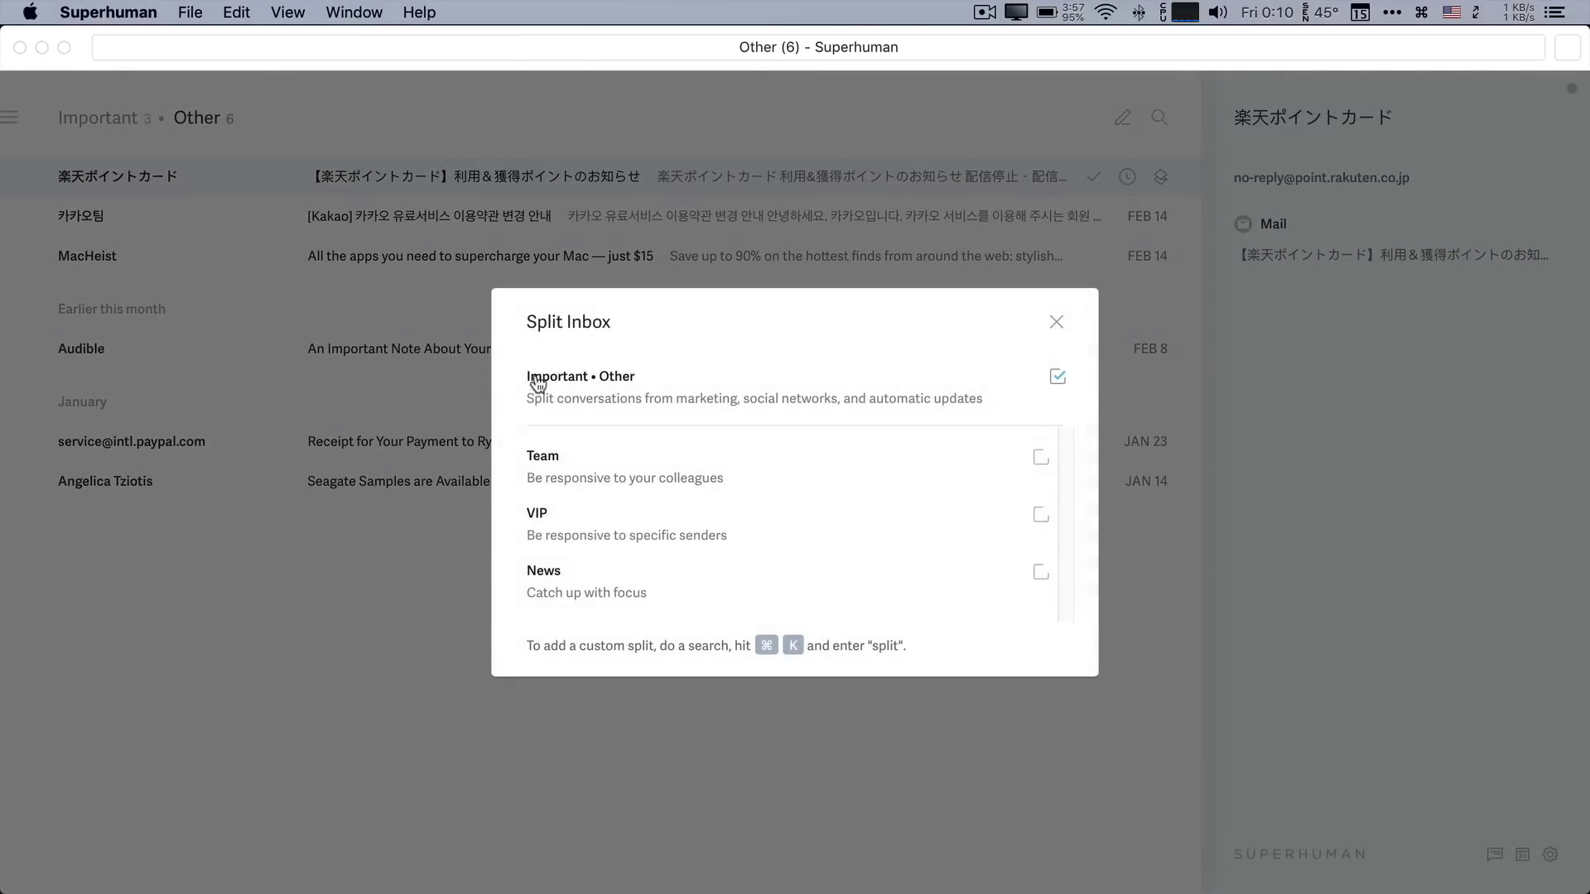
pyautogui.click(1057, 382)
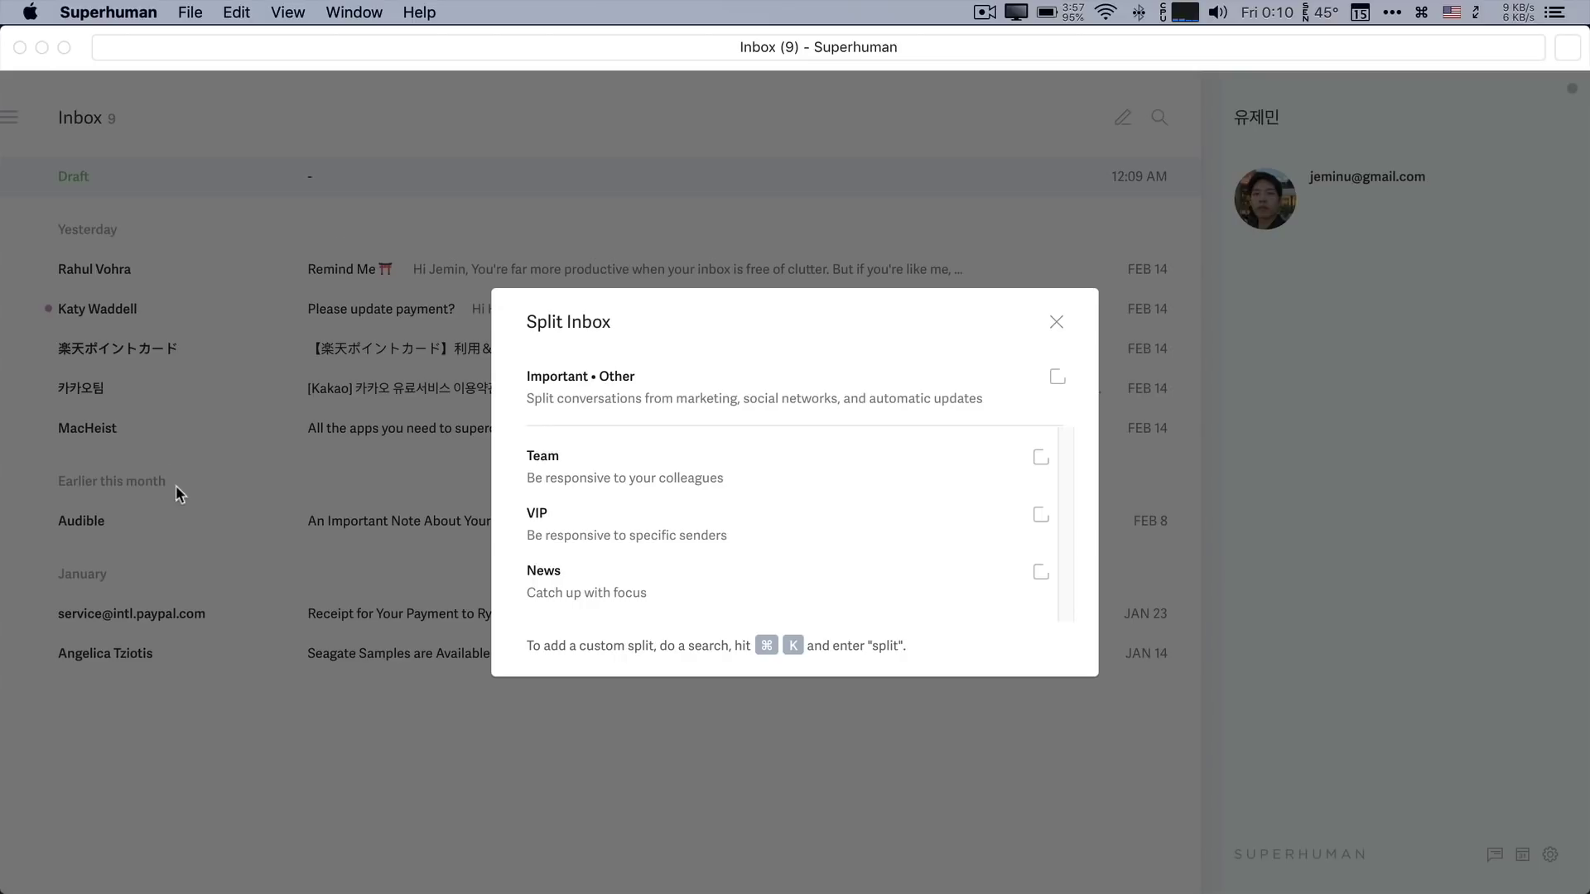
pyautogui.click(1058, 378)
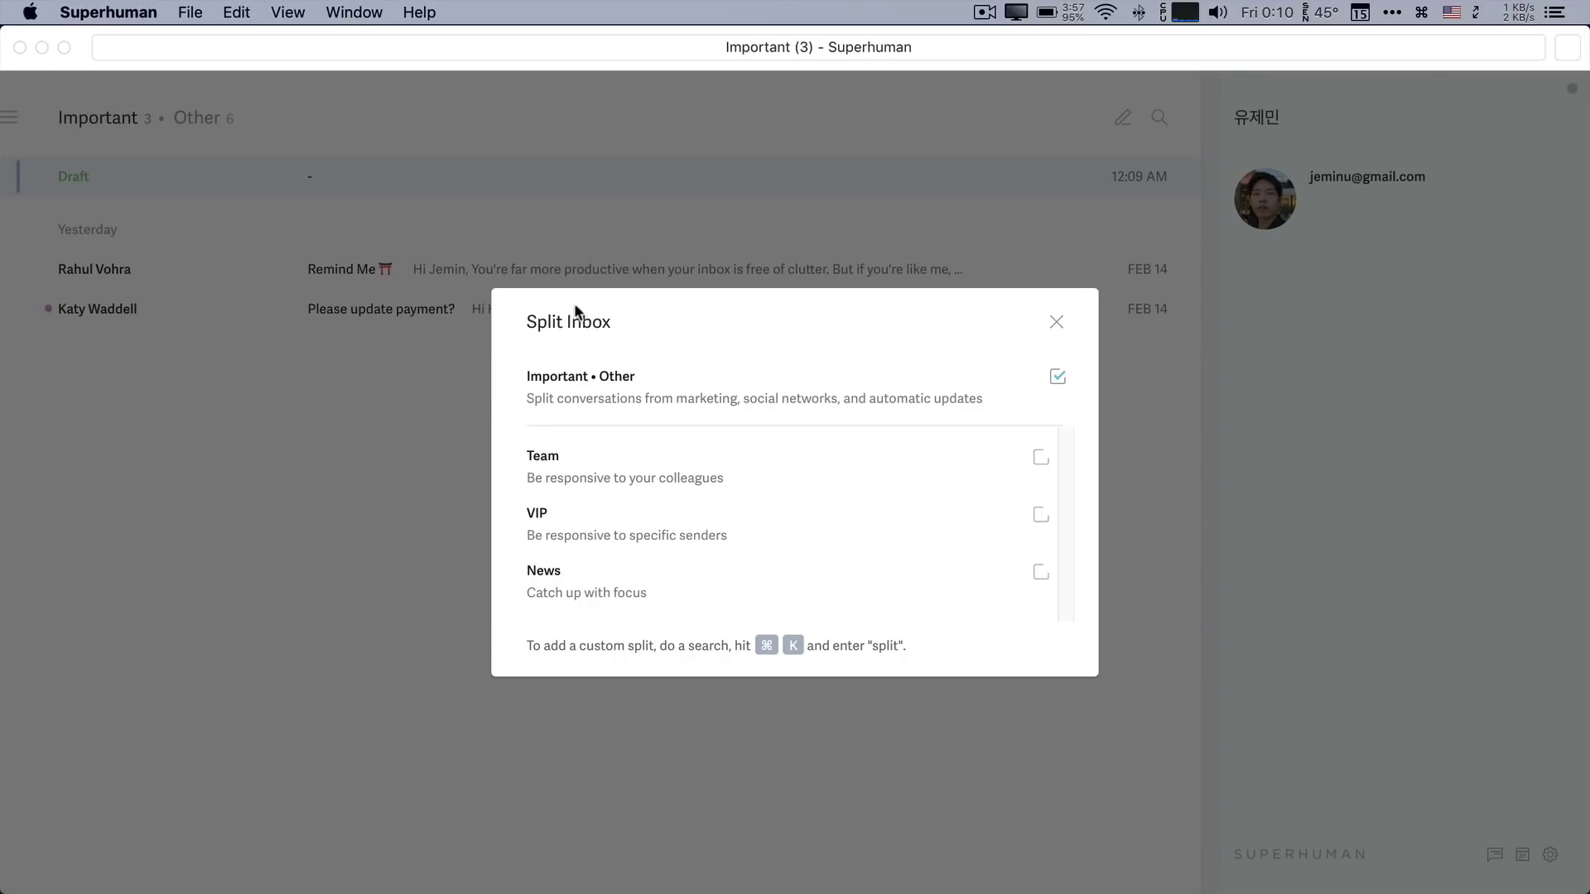
# Try enabling the VIP split, leave the VIP Senders dialog without adding a sender, and close the Split Inbox settings.
pyautogui.moveTo(660, 459)
pyautogui.moveTo(575, 543)
pyautogui.click(1041, 517)
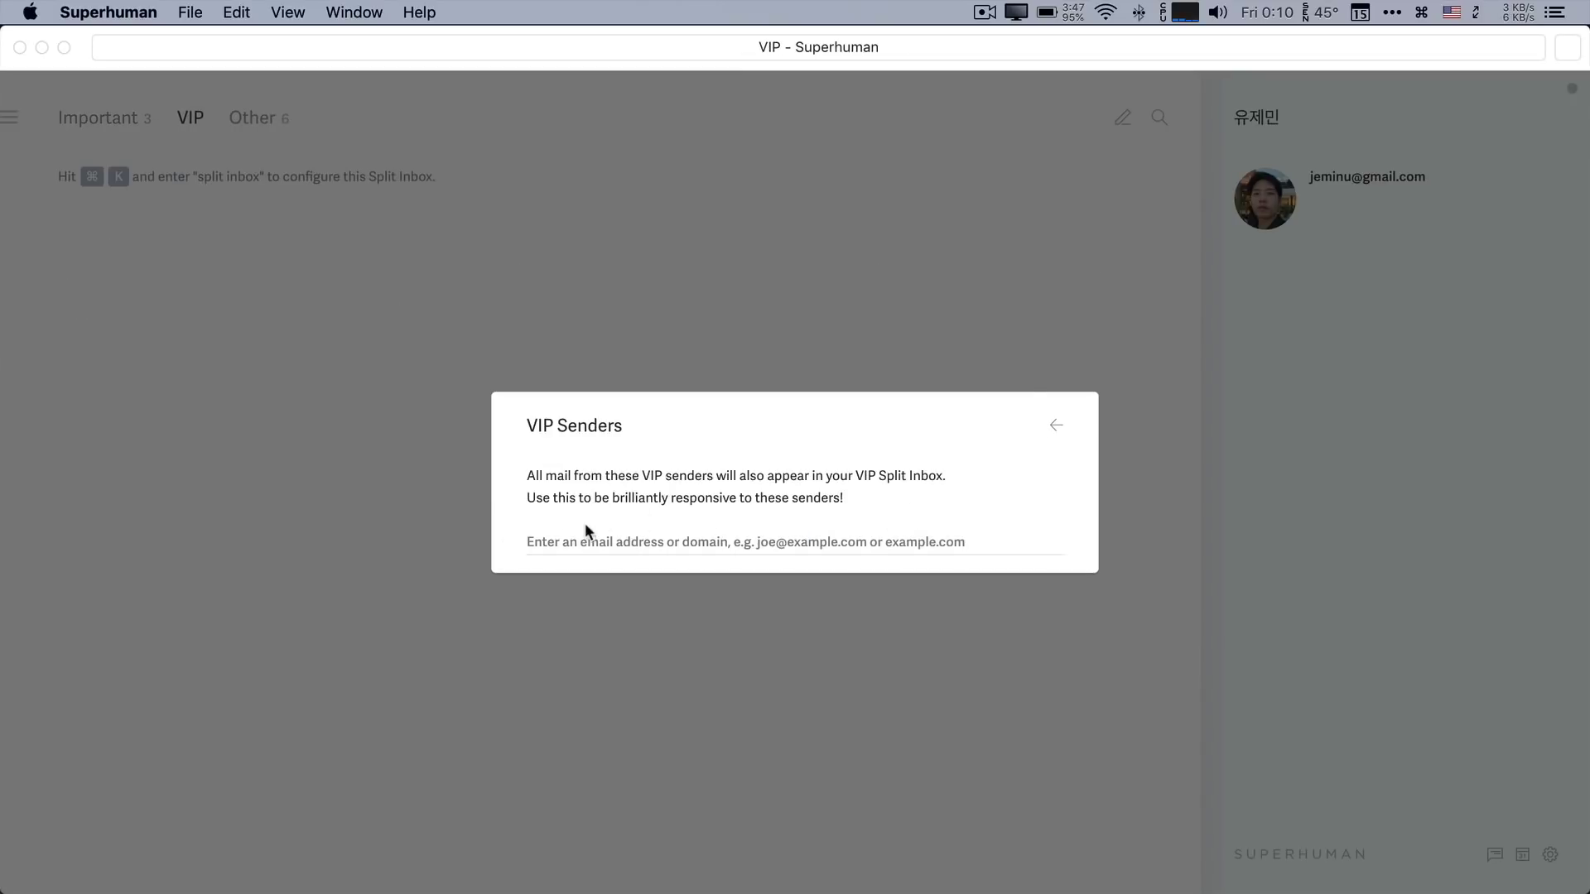
pyautogui.click(1057, 427)
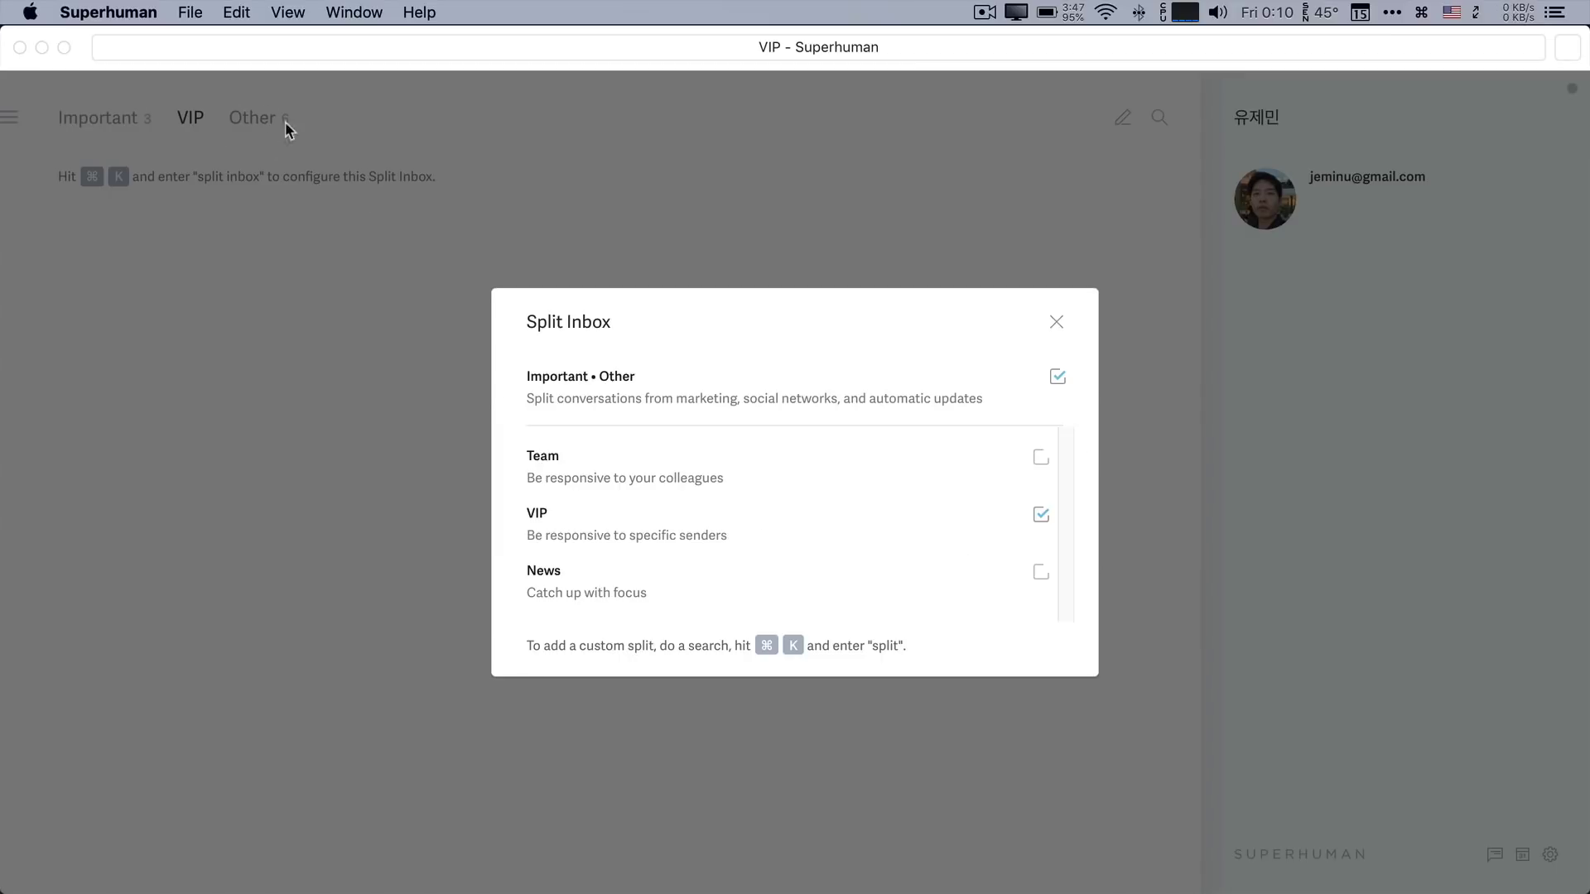
pyautogui.moveTo(557, 593)
pyautogui.click(443, 200)
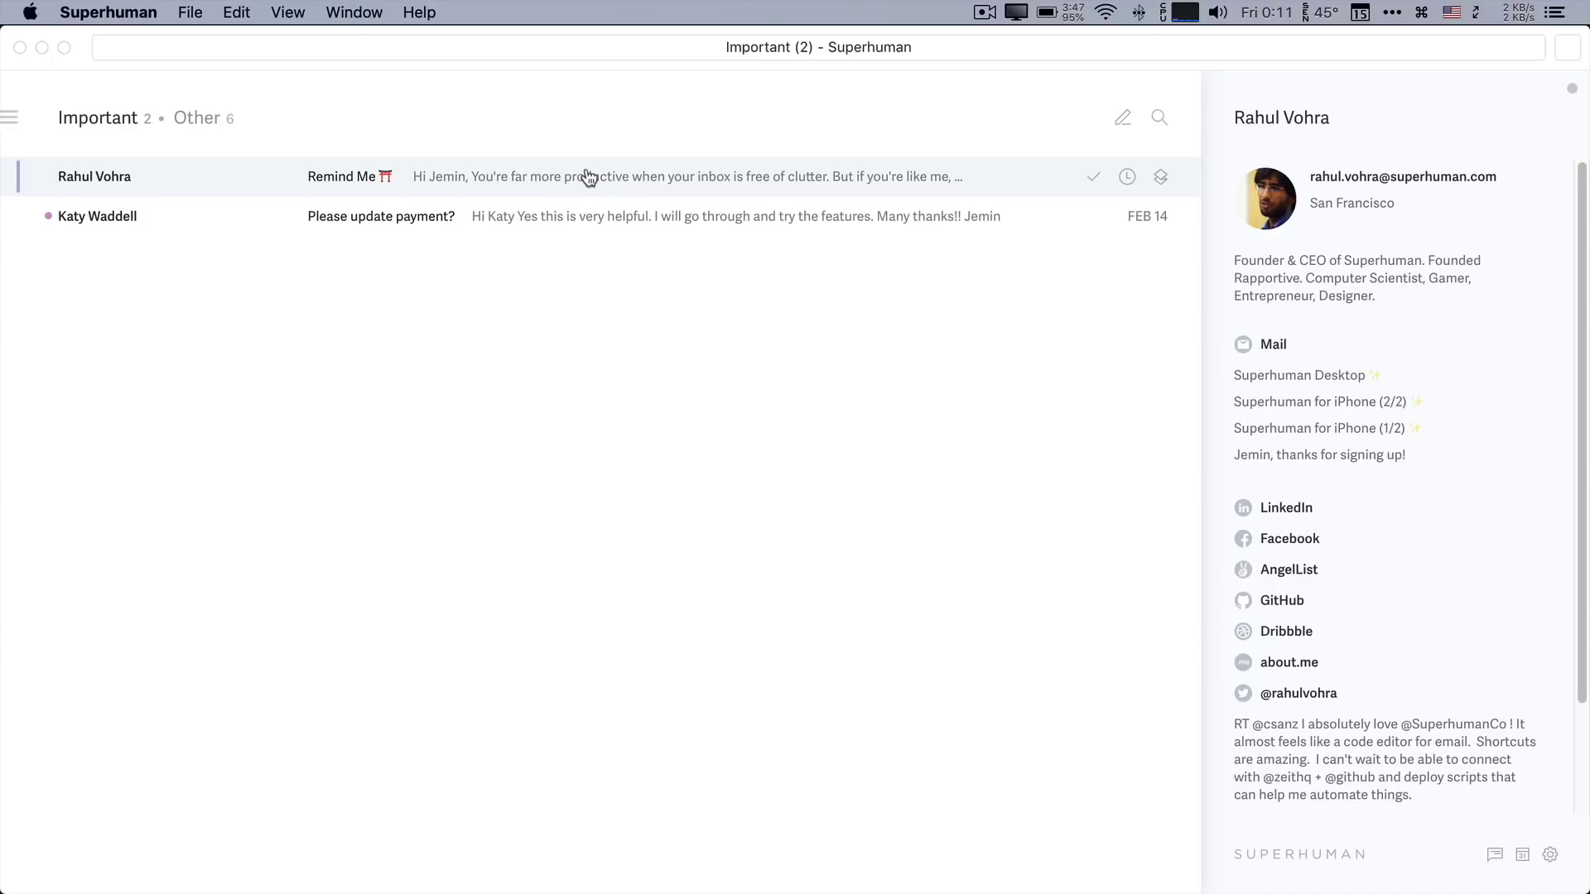
# Show and hide the calendar views beside the inbox, and switch from the Important to the Other inbox.
pyautogui.moveTo(1322, 172)
pyautogui.press('0')
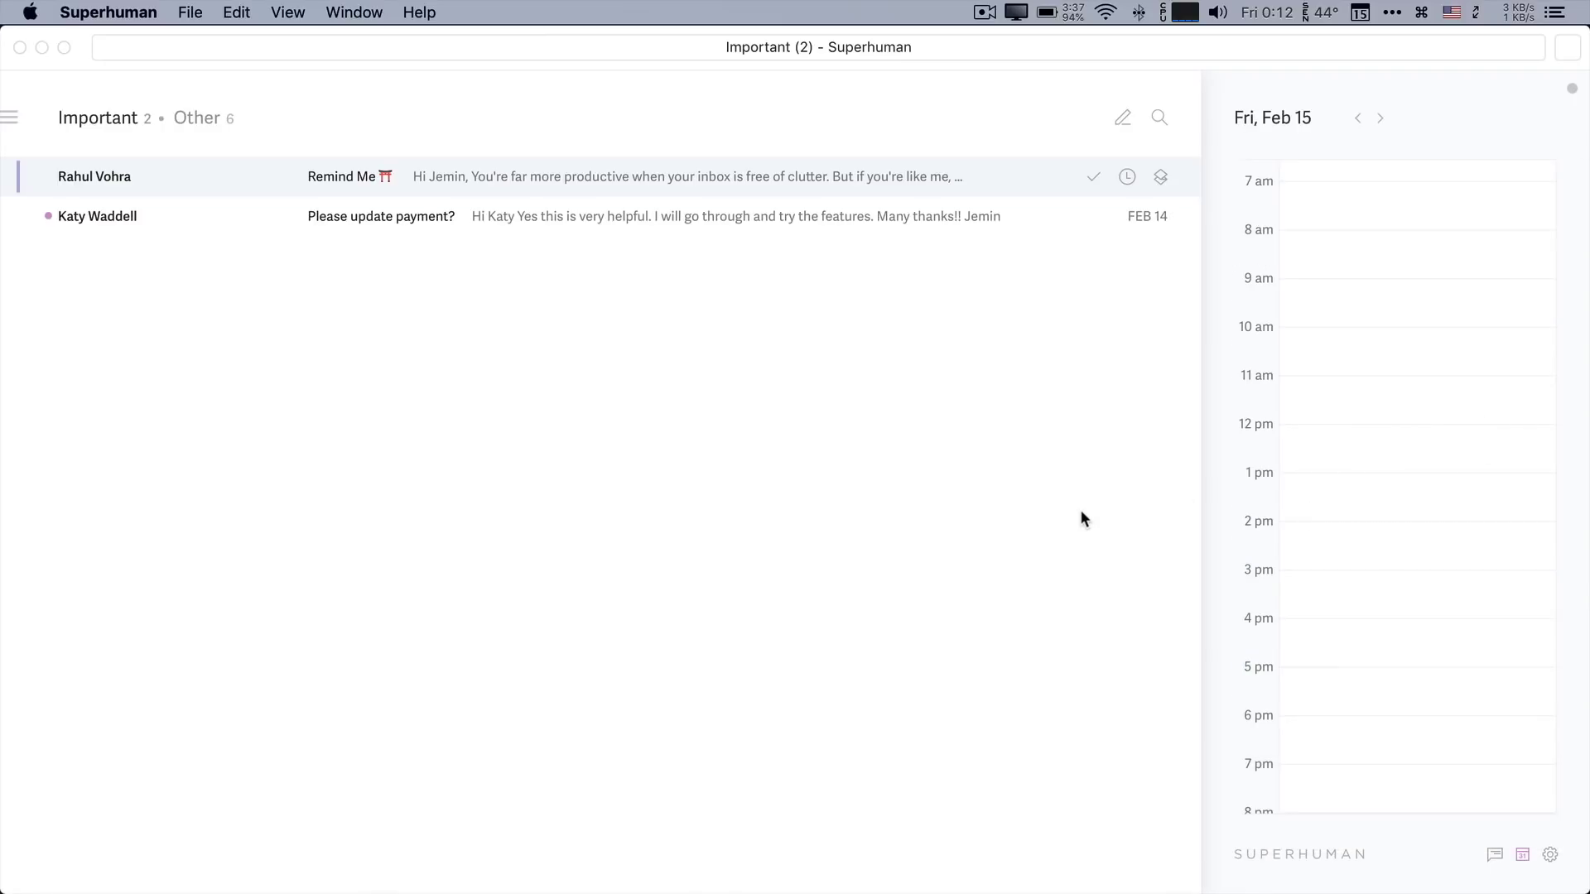
pyautogui.press('0')
pyautogui.press('2')
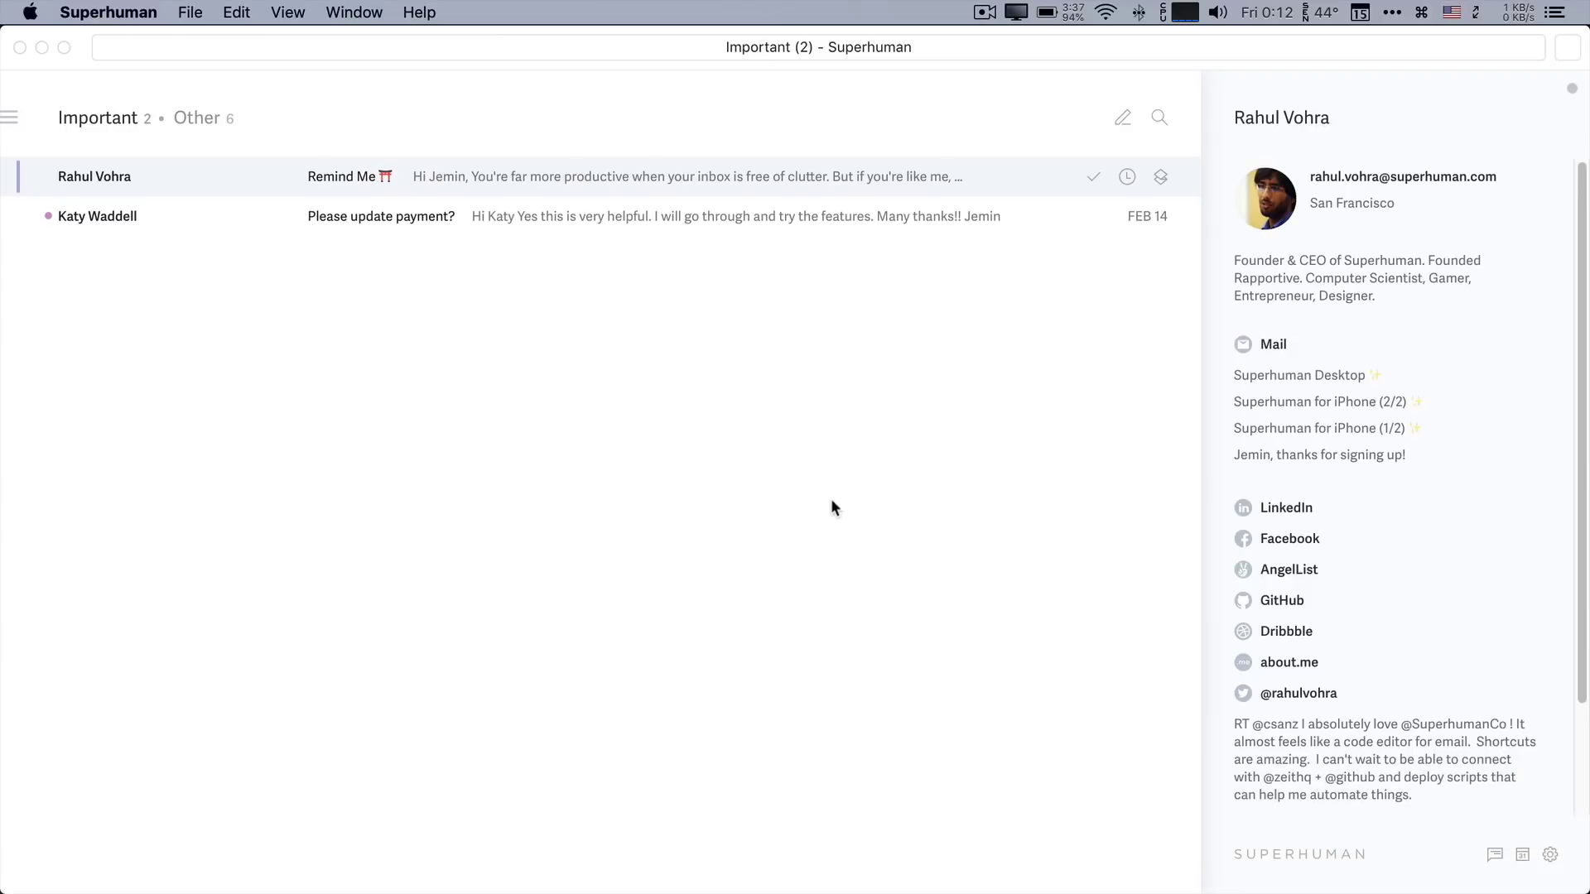
pyautogui.press('2')
pyautogui.press('Tab')
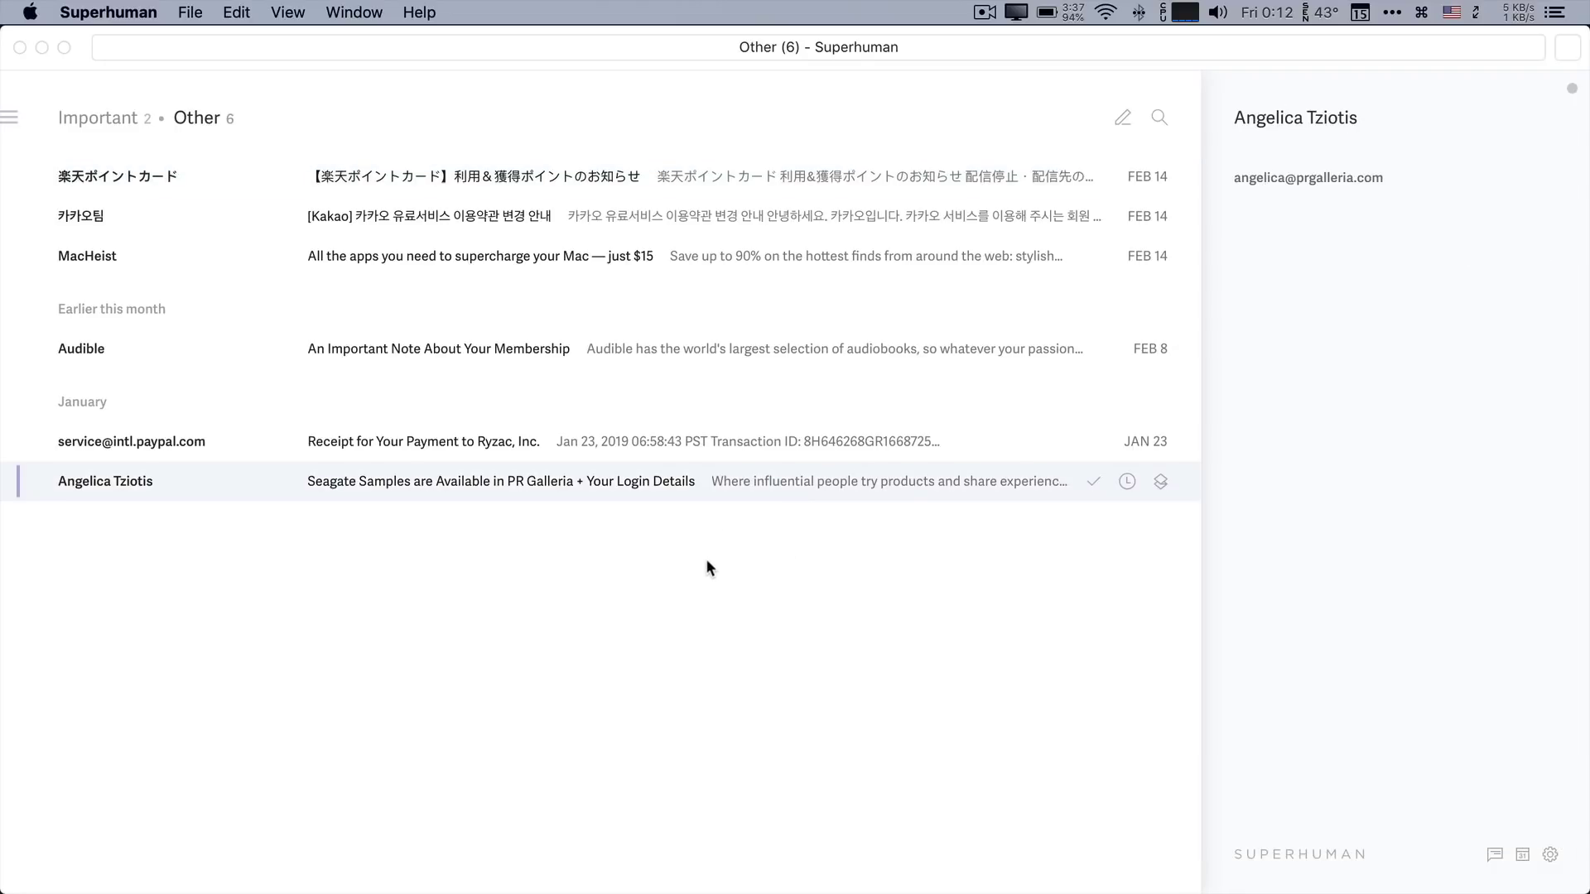
# Start a new message and insert a "Best Regards" and an "All the Best" sign-off with the sender's name in its body.
pyautogui.press('c')
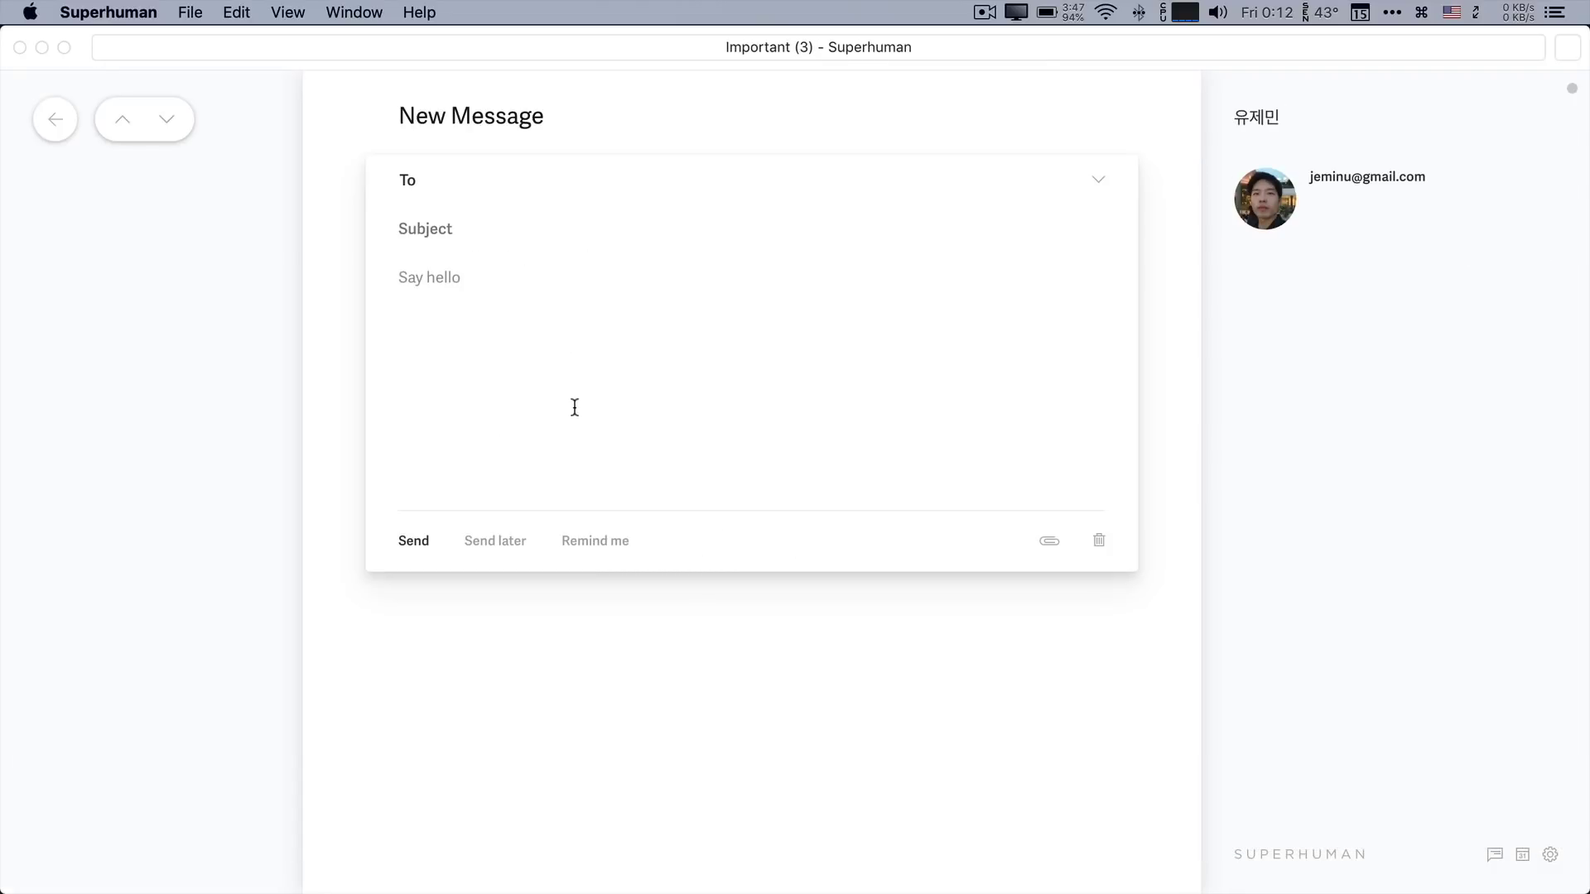
pyautogui.press('Return')
pyautogui.press('cmd+Return')
pyautogui.write('Best RegardsJemin')
pyautogui.press('Return')
pyautogui.write(';a')
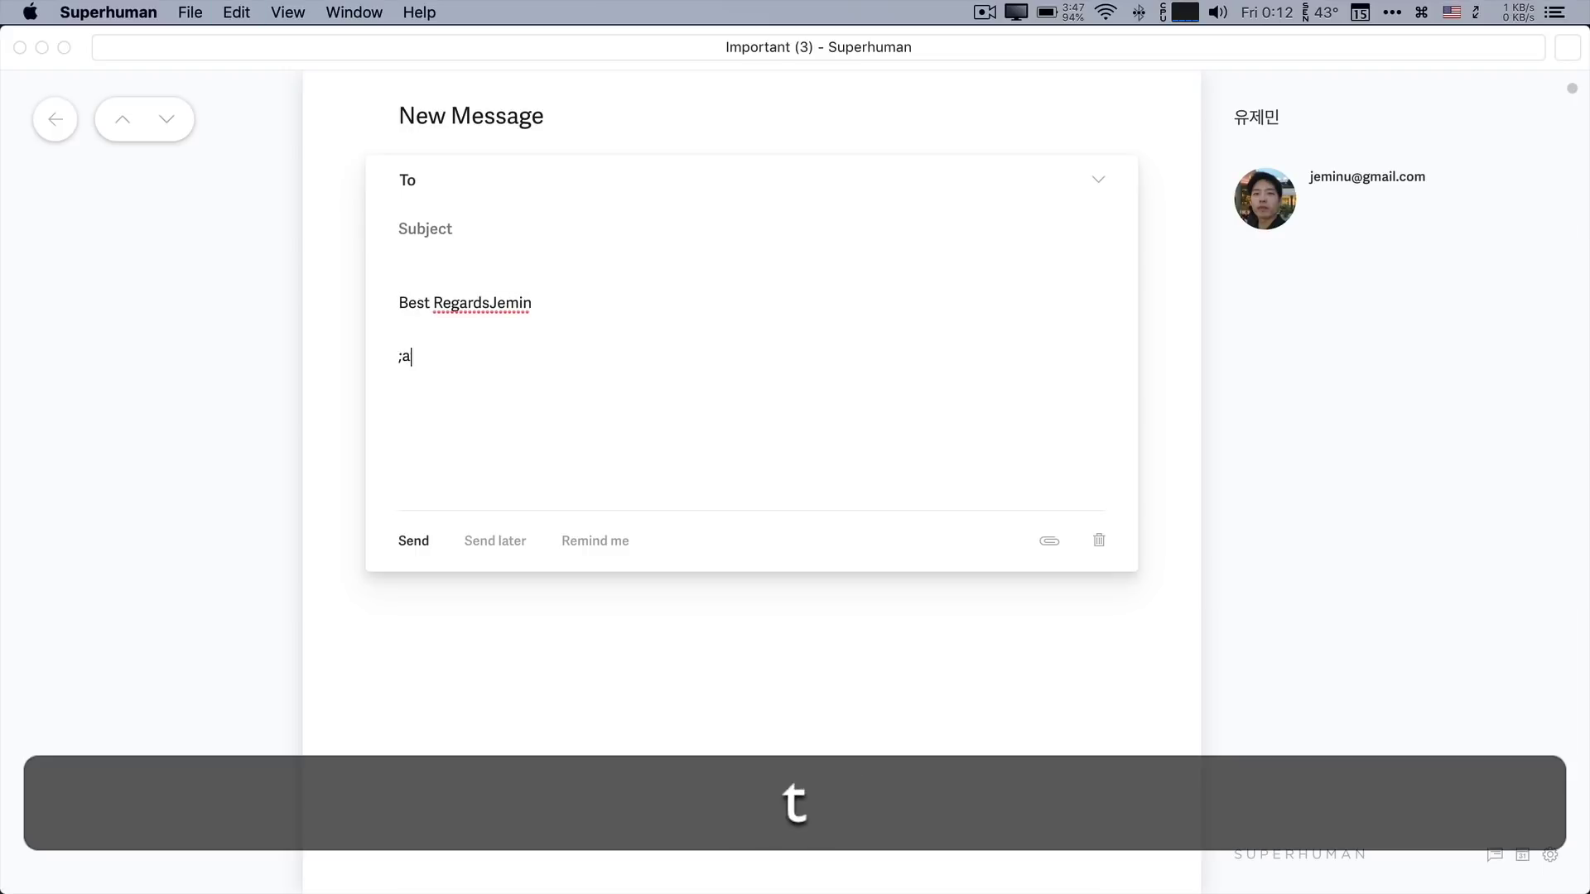
pyautogui.write('tb')
# Put the sender's name on its own line in both the "All the Best" and the "Best Regards" sign-offs.
pyautogui.press('Left')
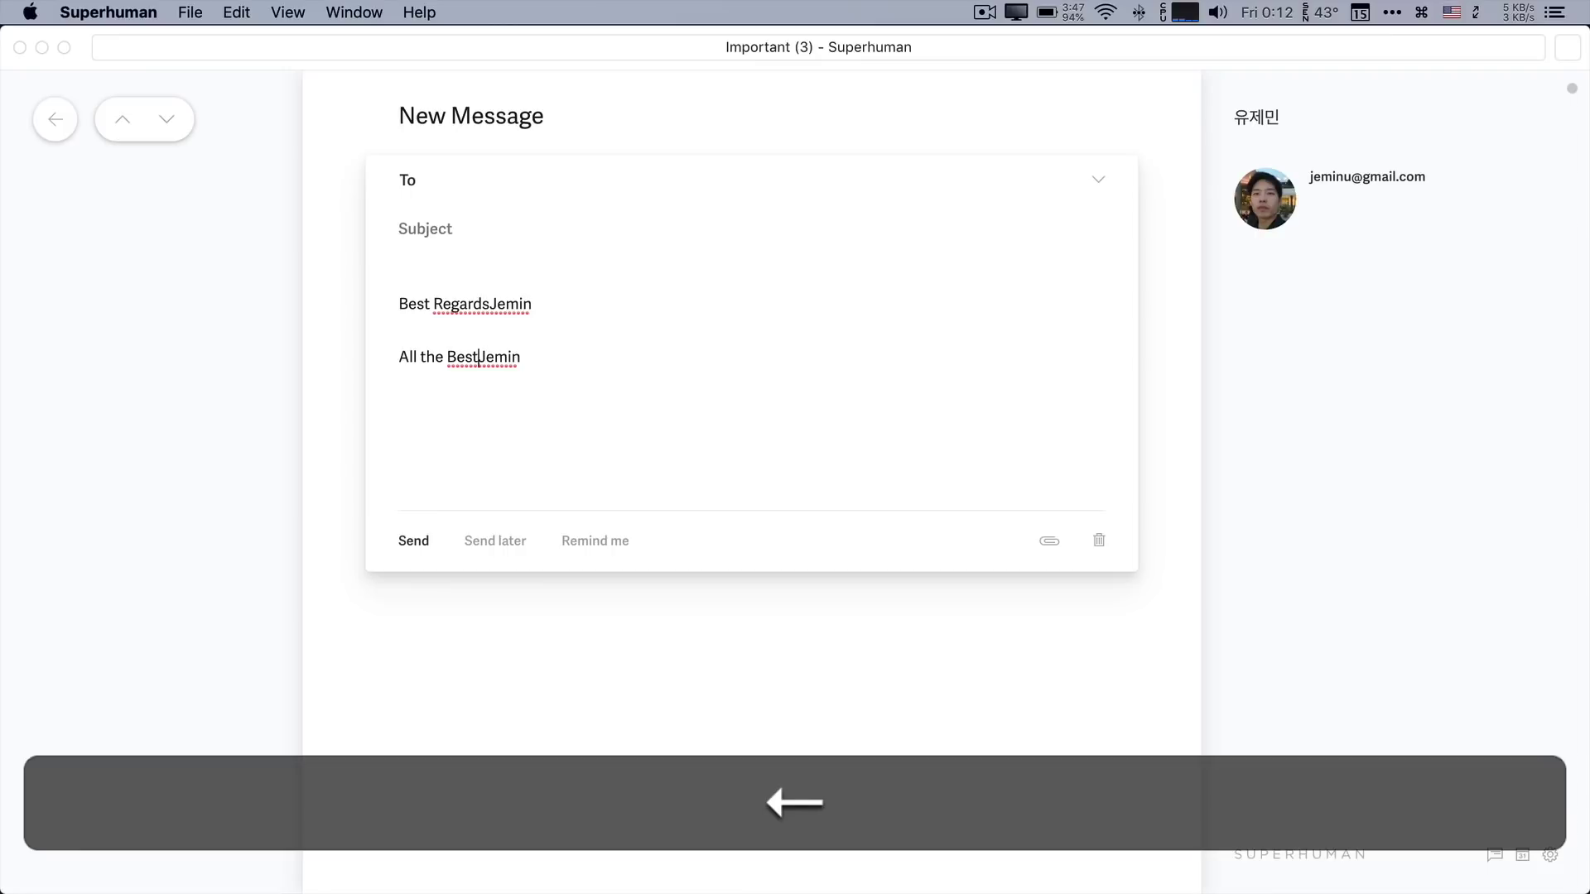
pyautogui.hotkey('alt', 'Return')
pyautogui.press('Up')
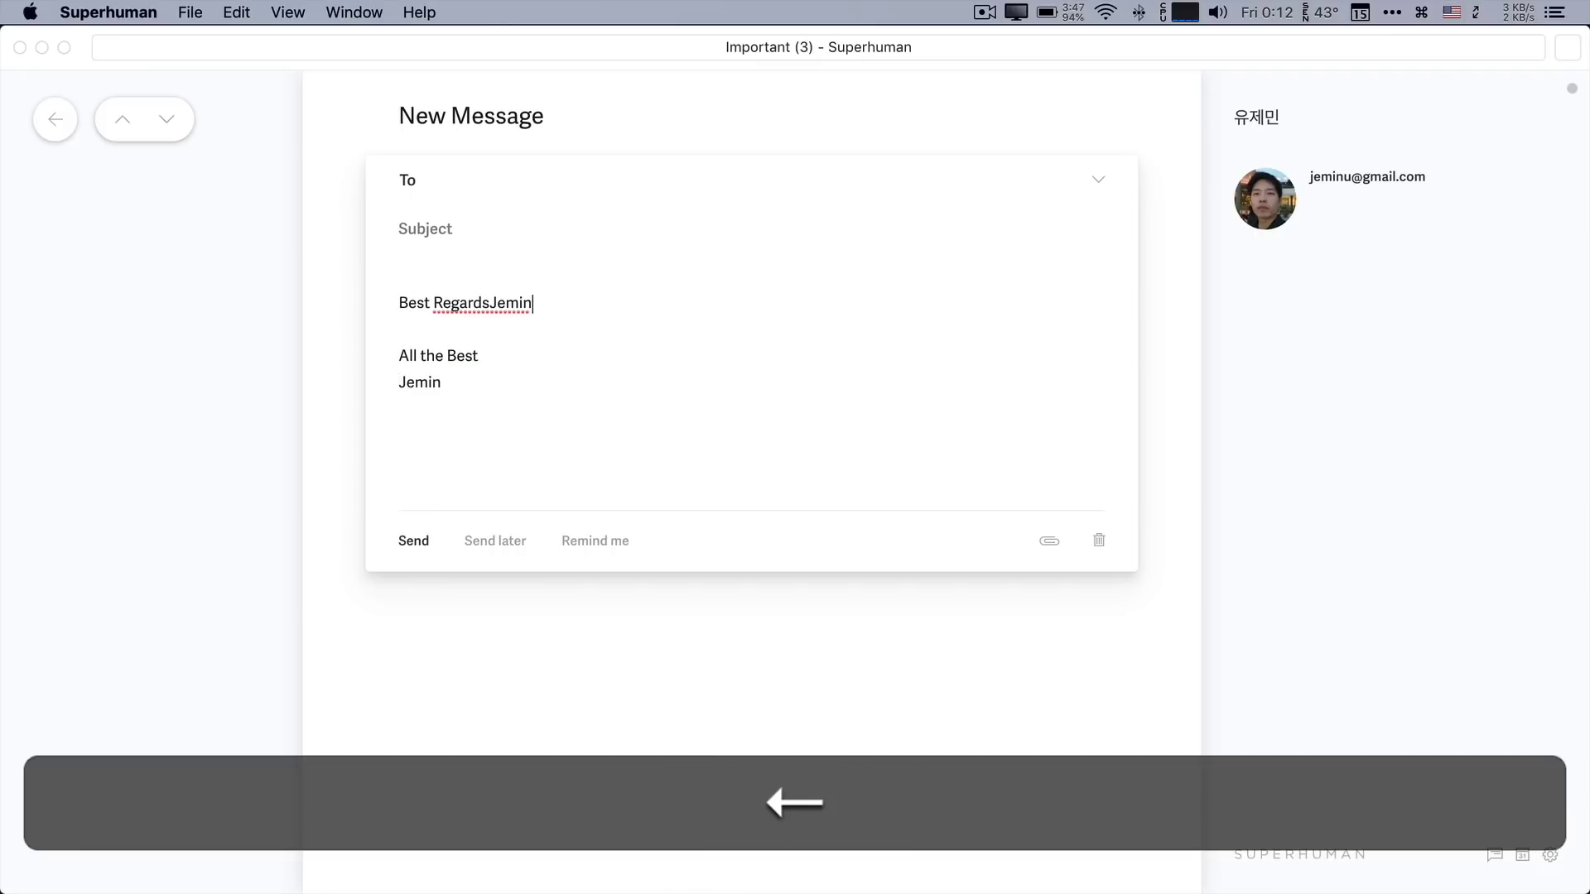
pyautogui.hotkey('ctrl', 'alt', 'Return')
pyautogui.write('j')
pyautogui.press('BackSpace')
pyautogui.hotkey('ctrl', 'alt', 'shift', 'BackSpace')
pyautogui.hotkey('ctrl', 'alt', 'shift', 'Down')
pyautogui.press('Down')
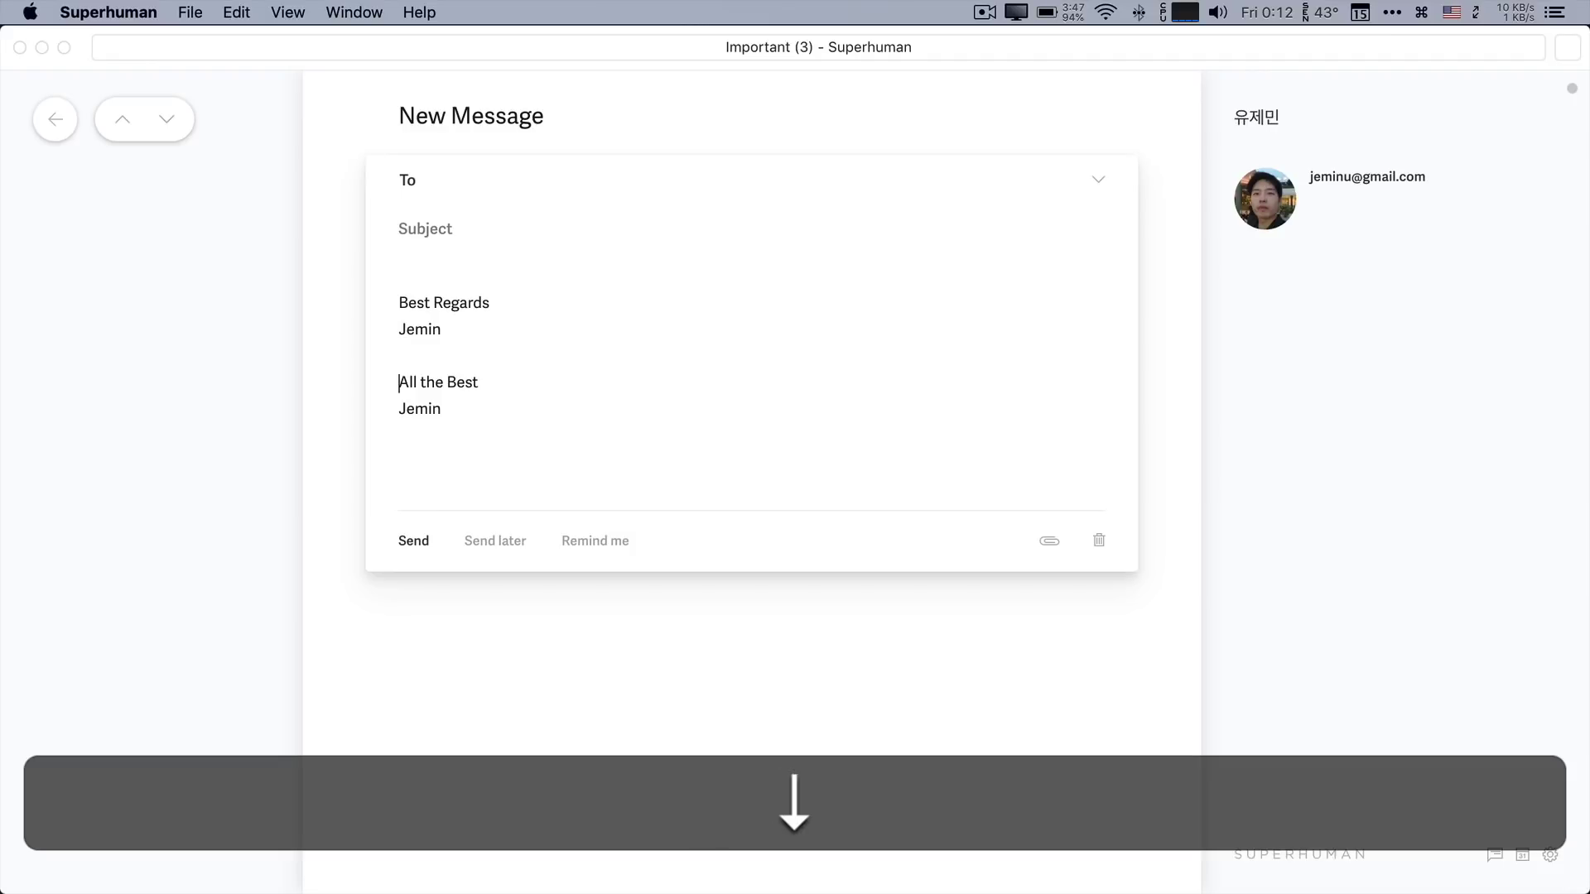
# Insert the "Best Regards" sign-off once more and clear the whole message body.
pyautogui.hotkey('ctrl', 'alt', 'shift', 'Down')
pyautogui.write('st RegardsJemin')
pyautogui.press('super+BackSpace')
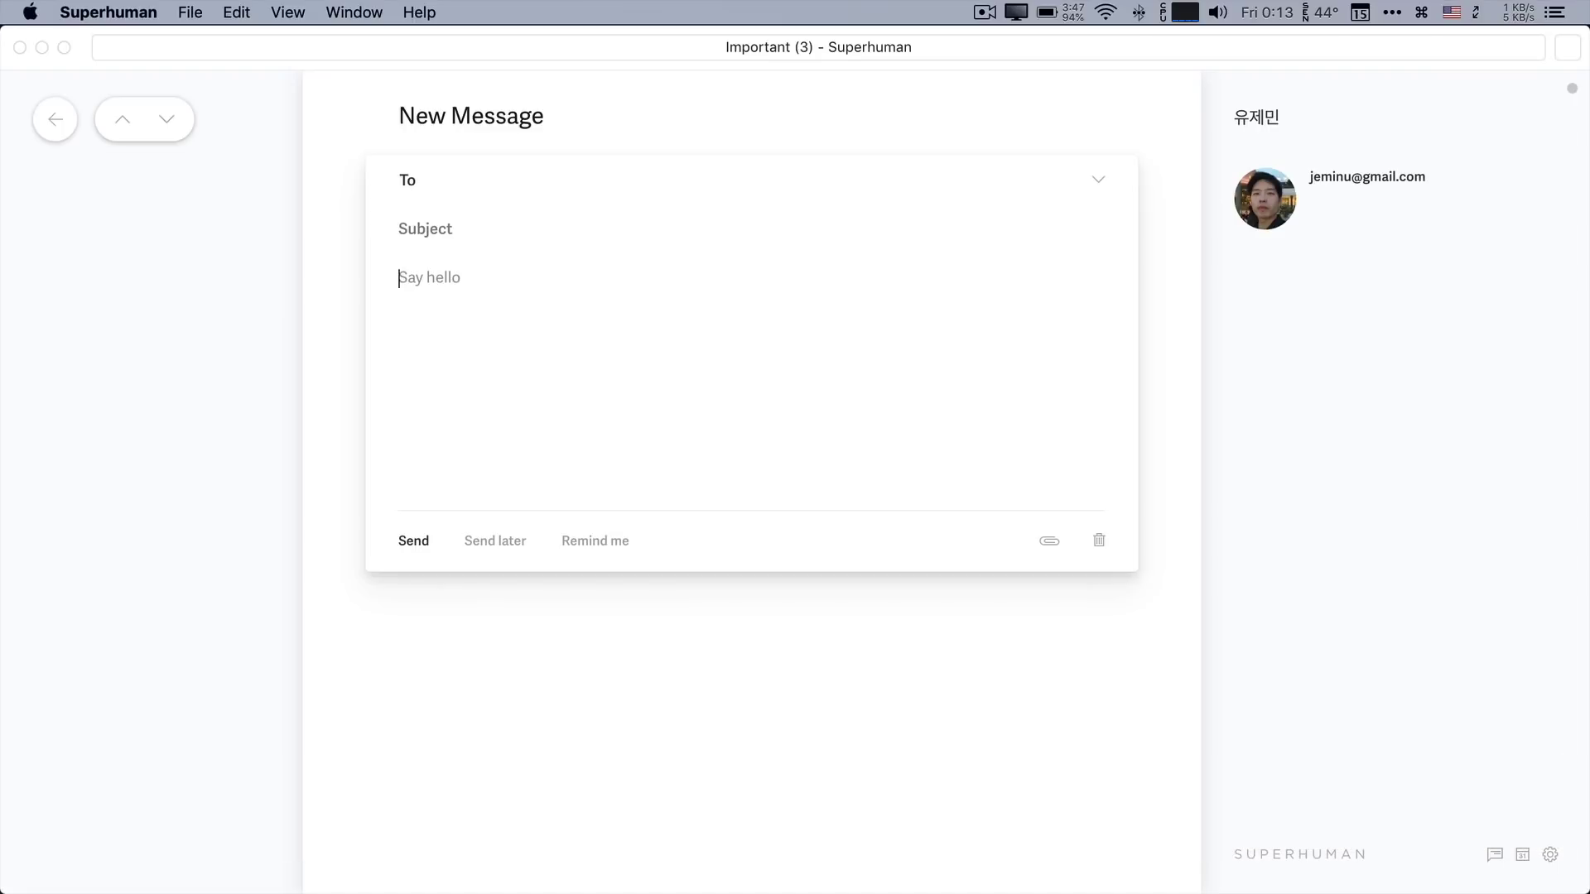
# Enter filler text in the message body, select its last letters to bring up the formatting options, and clear the body.
pyautogui.write('sefslijeflisejflis')
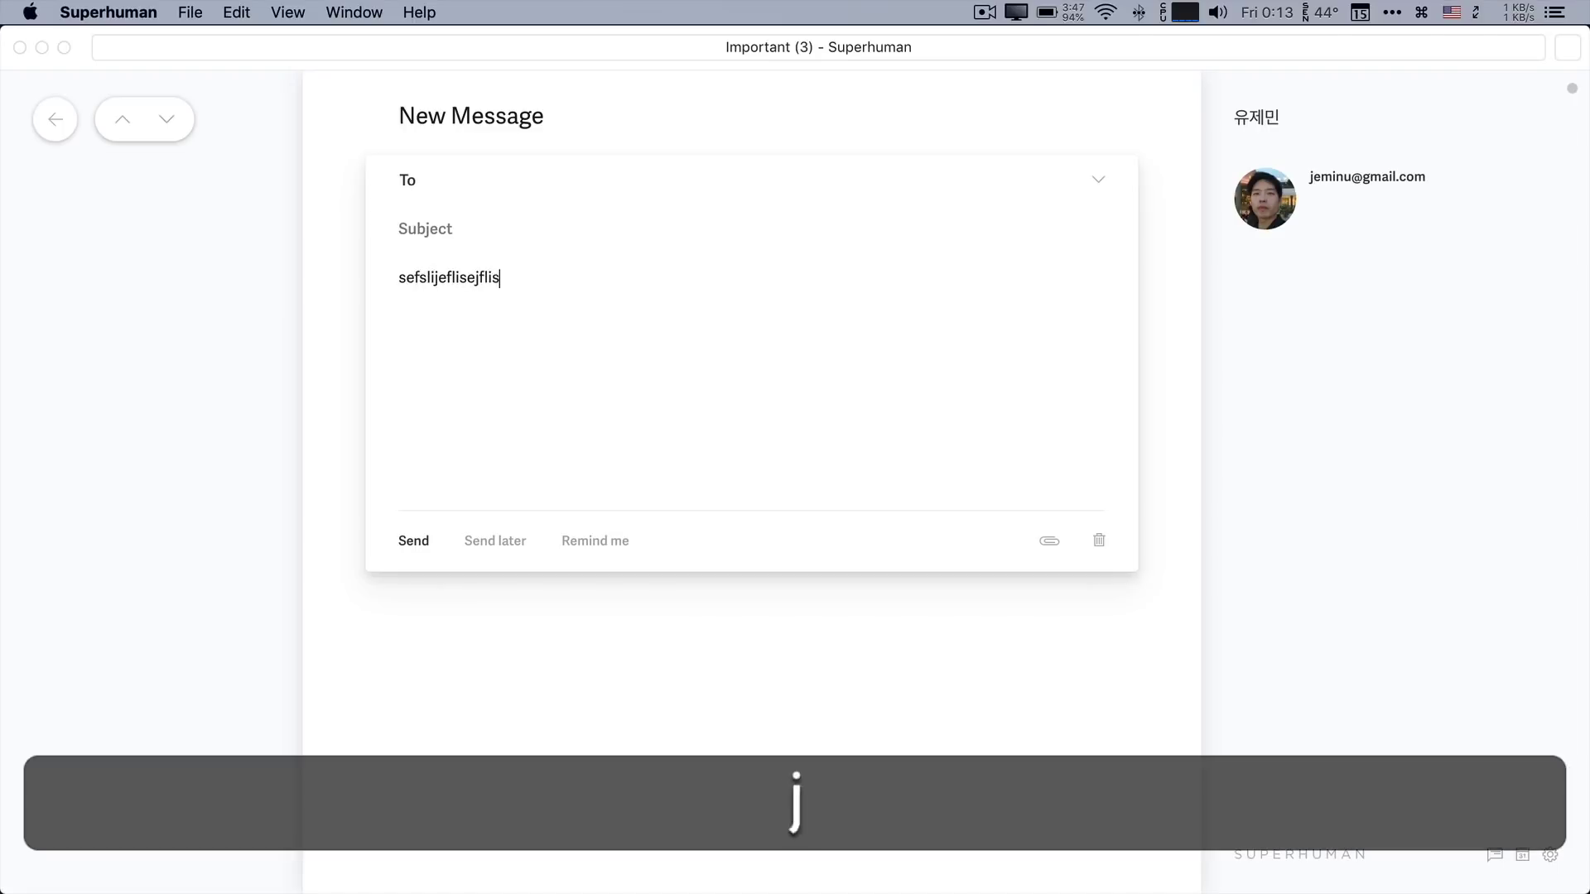
pyautogui.hotkey('shift', 'Left')
pyautogui.hotkey('shift', 'Left')
pyautogui.hotkey('shift', 'Left')
pyautogui.hotkey('shift', 'Left')
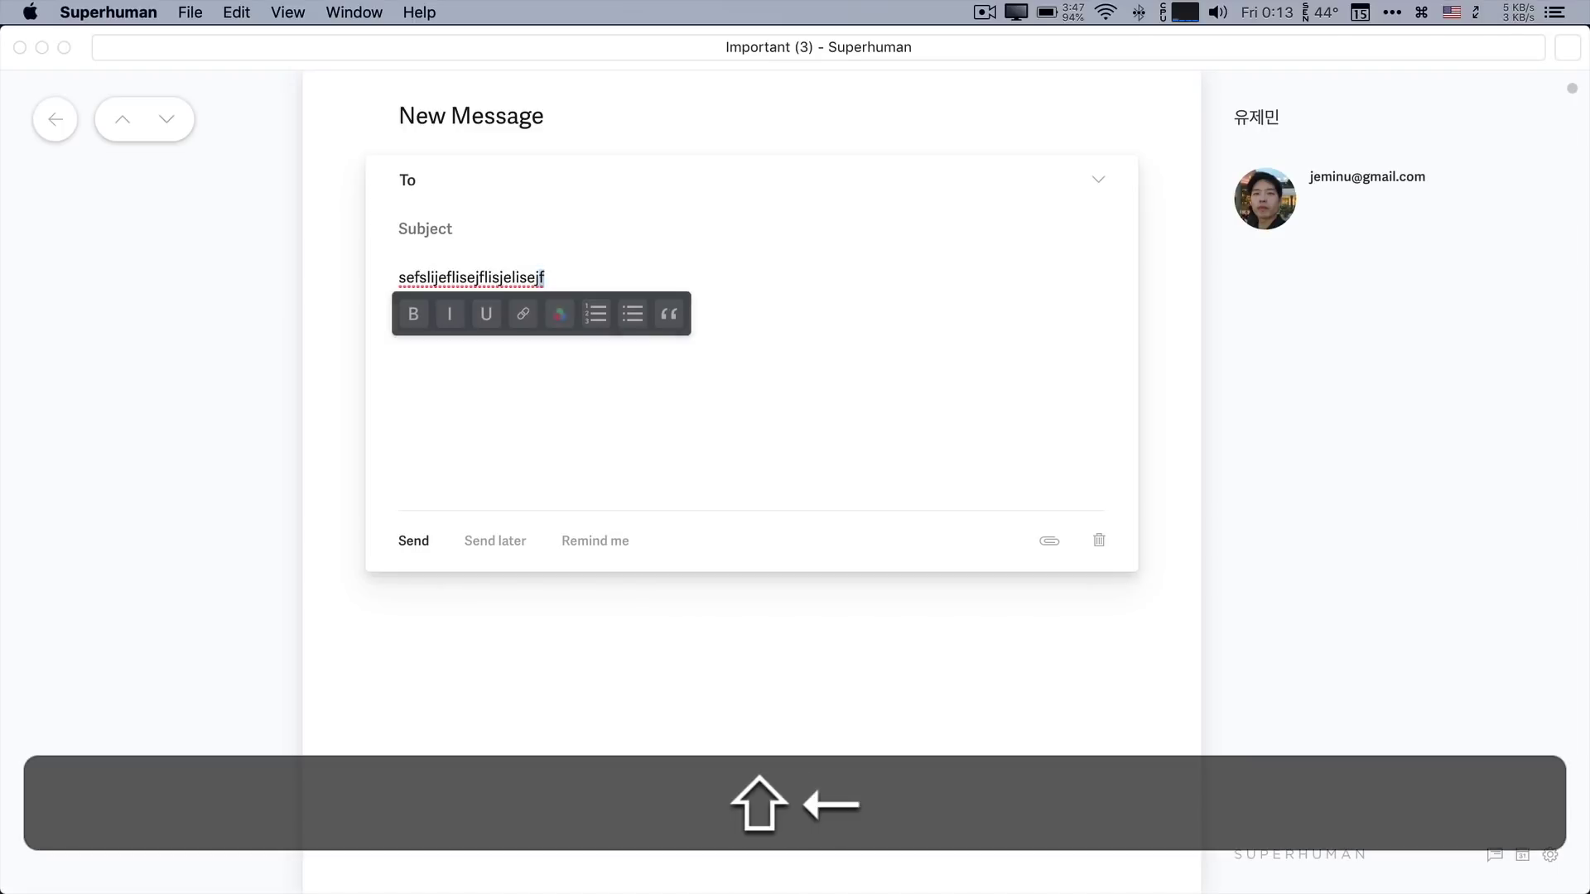
pyautogui.hotkey('shift', 'Left')
pyautogui.hotkey('shift', 'Left')
pyautogui.hotkey('shift', 'Left')
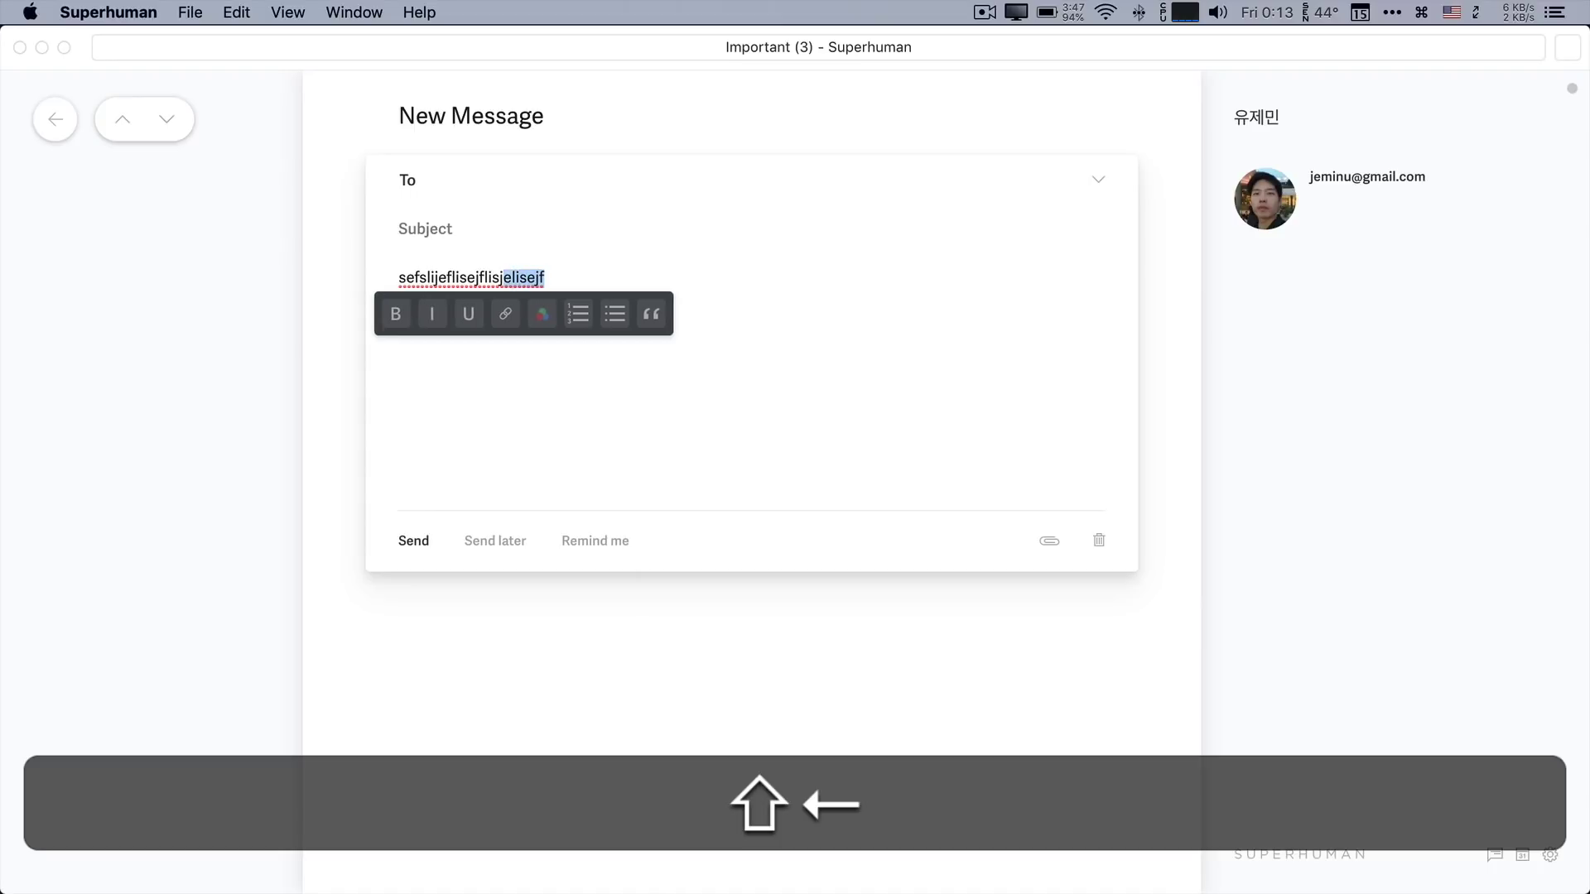
pyautogui.press('super+BackSpace')
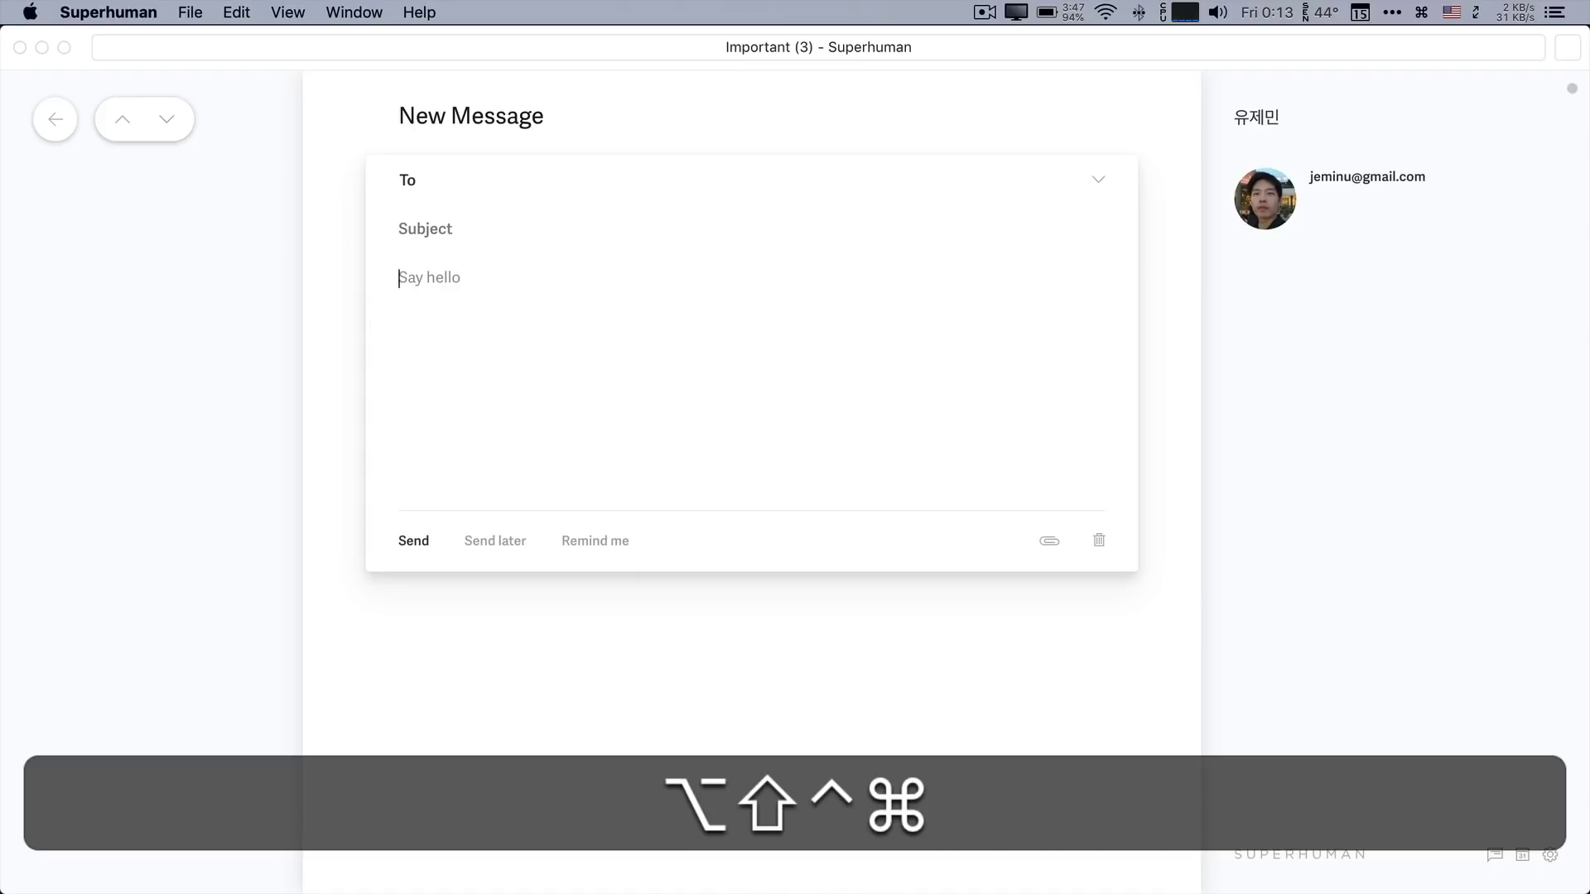
# Write "뭐가 문제인지 이런식으로 작성만 하고 텍스트를 선택하지도 않았는데" in the message body, followed by the line "밑에 보시면 이런식으로 편집하는 메뉴가 계속 떠있습니다".
pyautogui.write('뭐가 문제인')
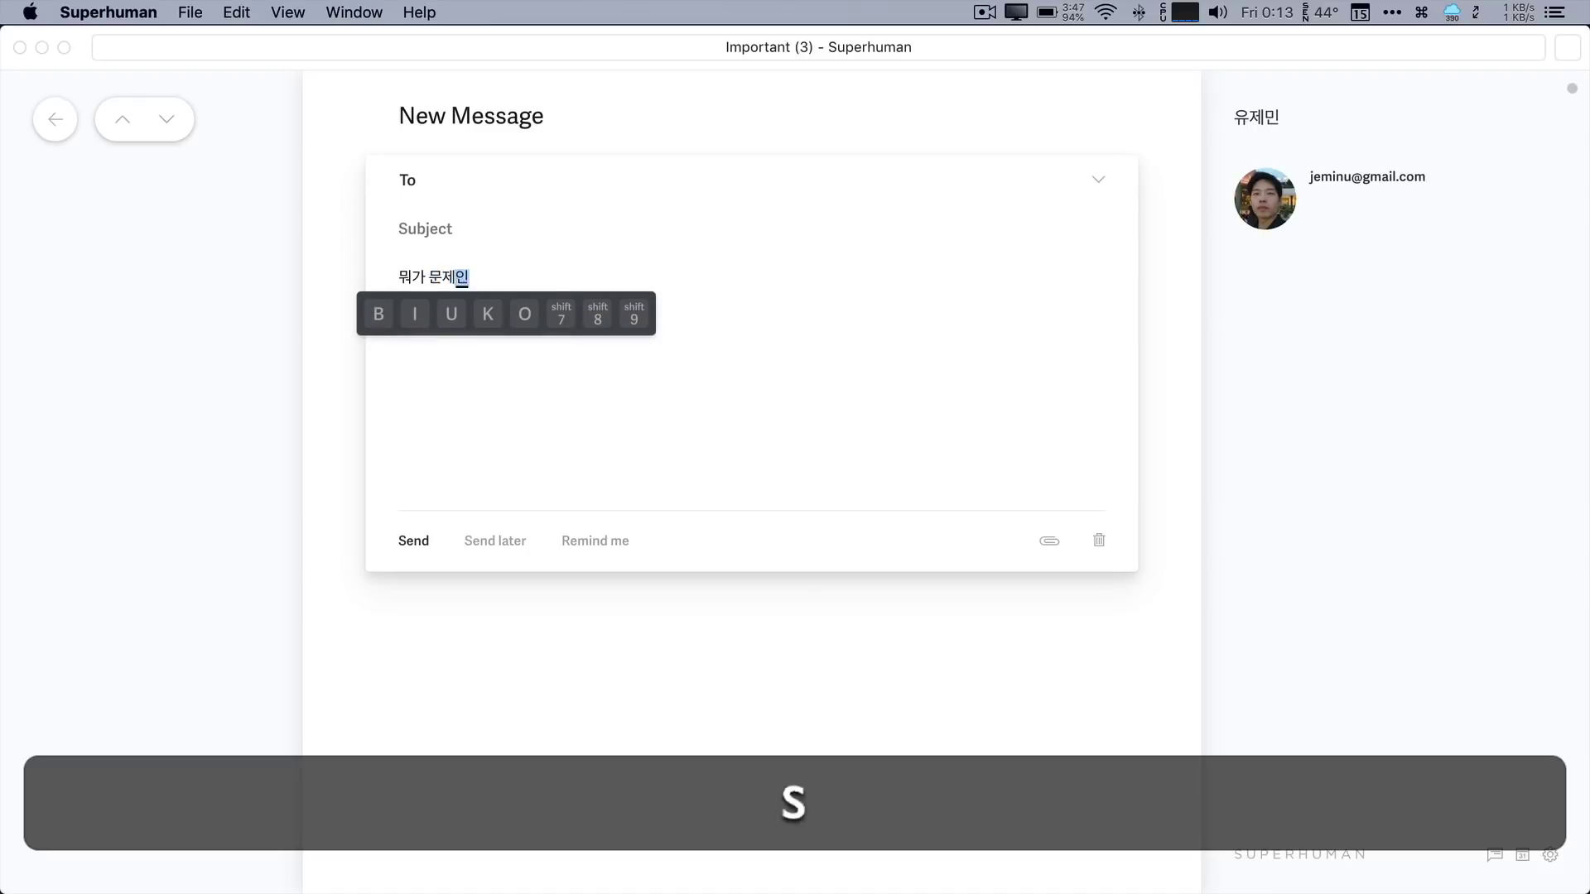
pyautogui.write('지 이런식으로 작성만 하고 텍스트')
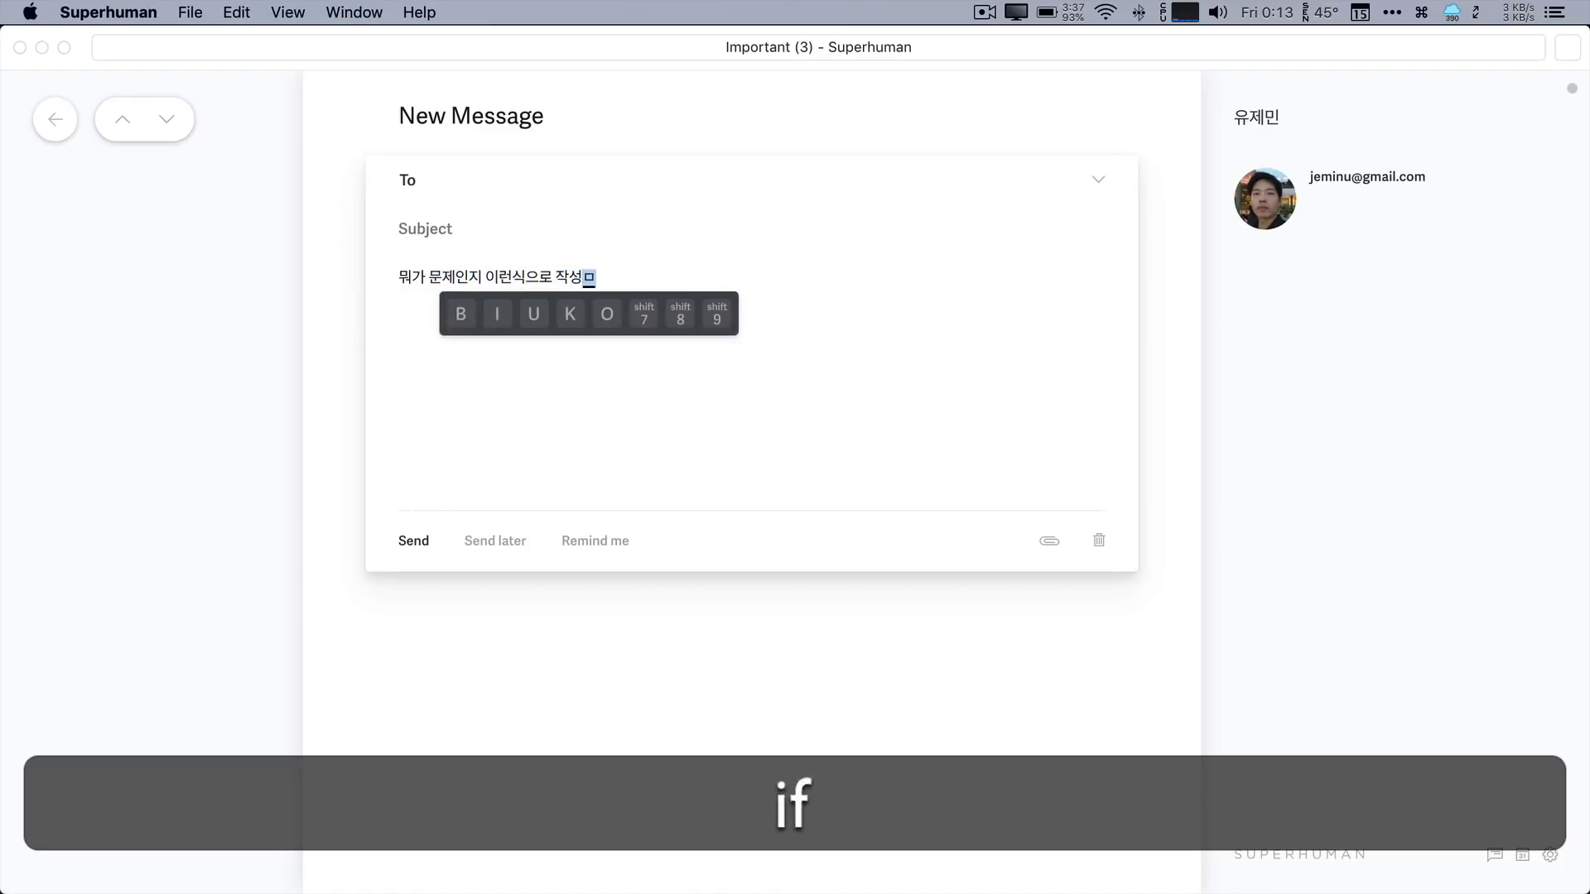
pyautogui.write('를 선택하지도 않았는드')
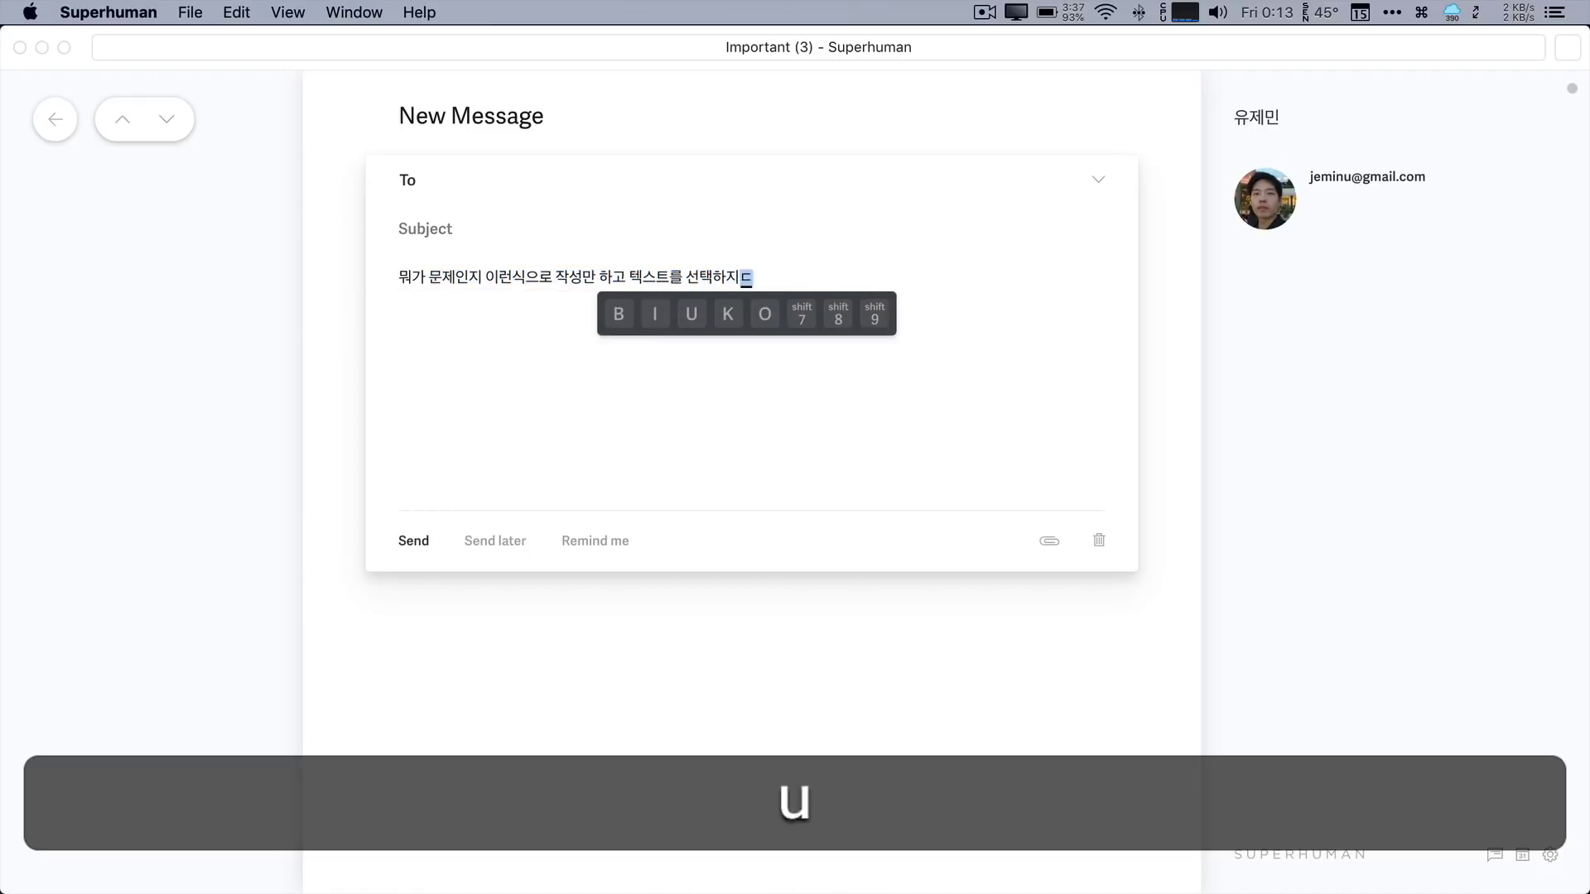
pyautogui.press('Return')
pyautogui.write('밑에 ')
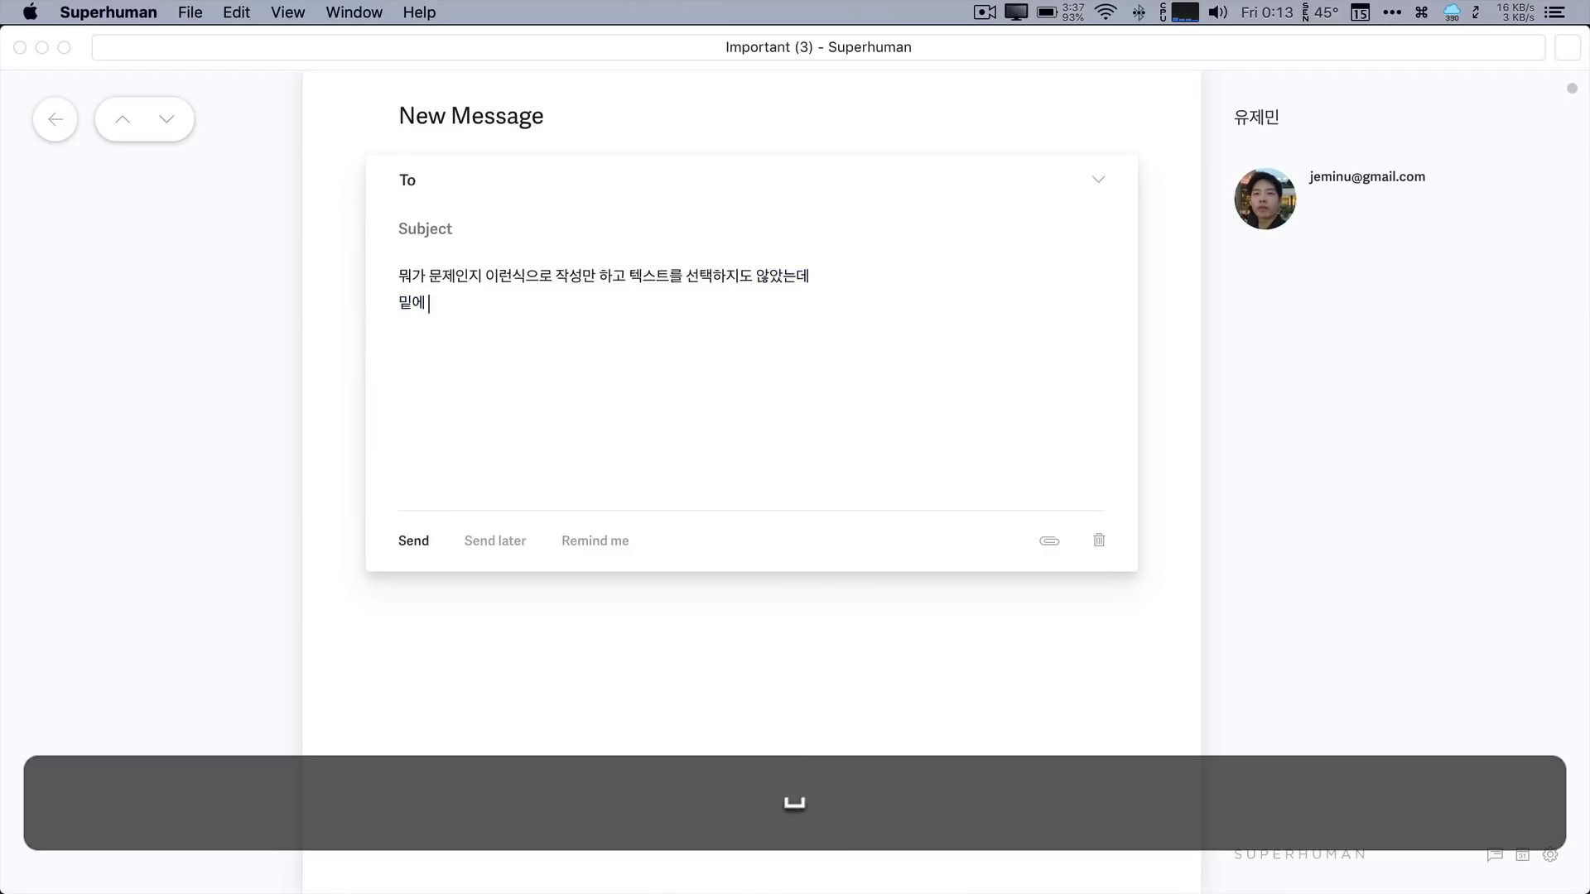
pyautogui.write('보시면 이런식으로')
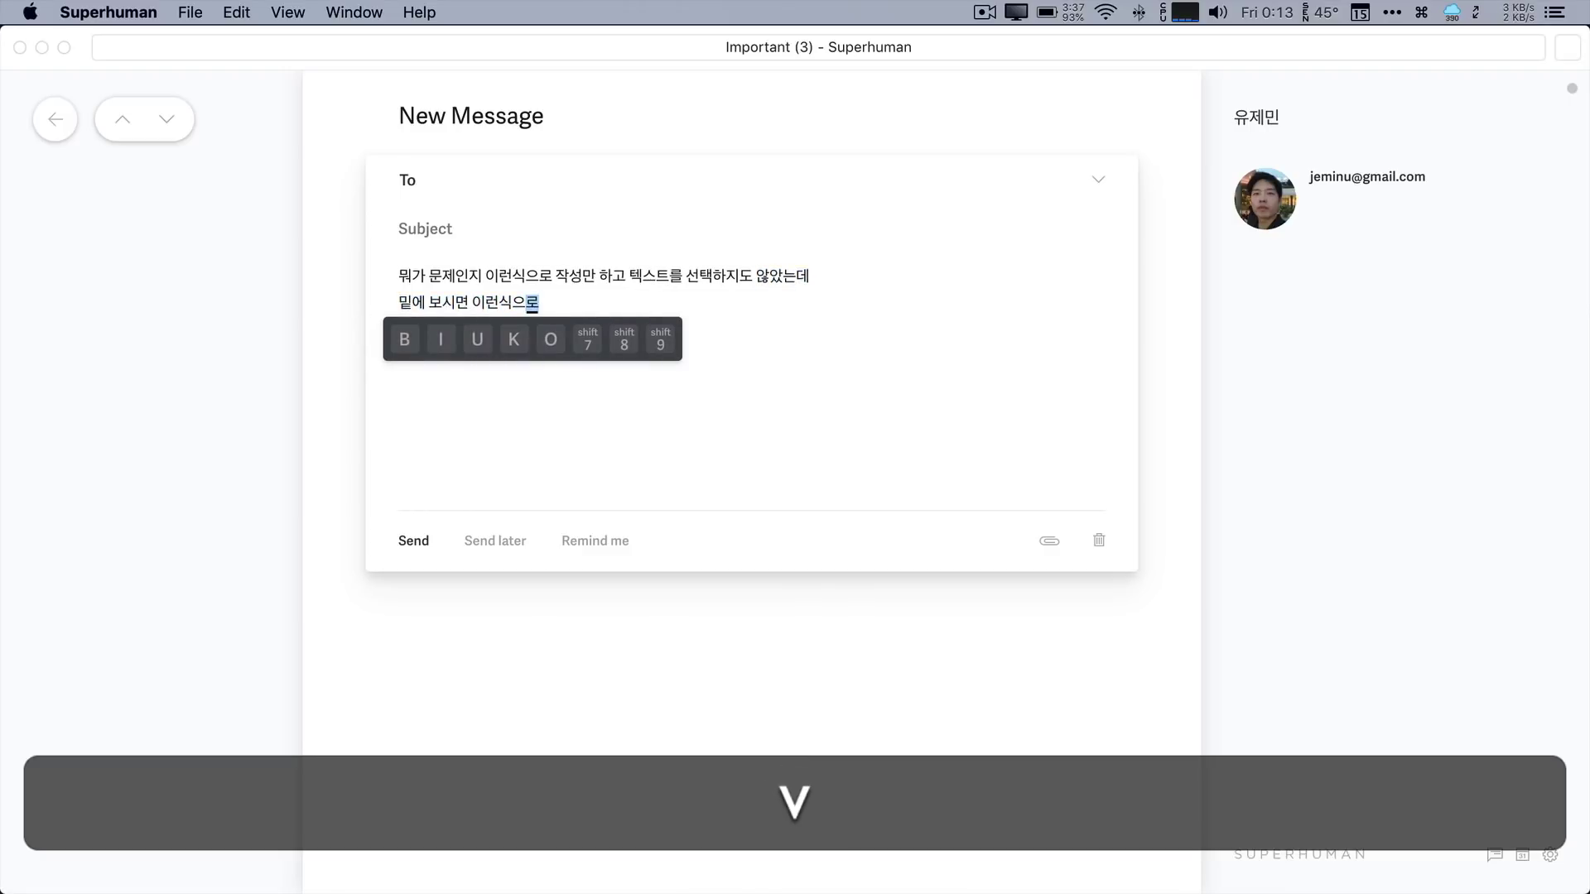
pyautogui.write(' 편집하는 ')
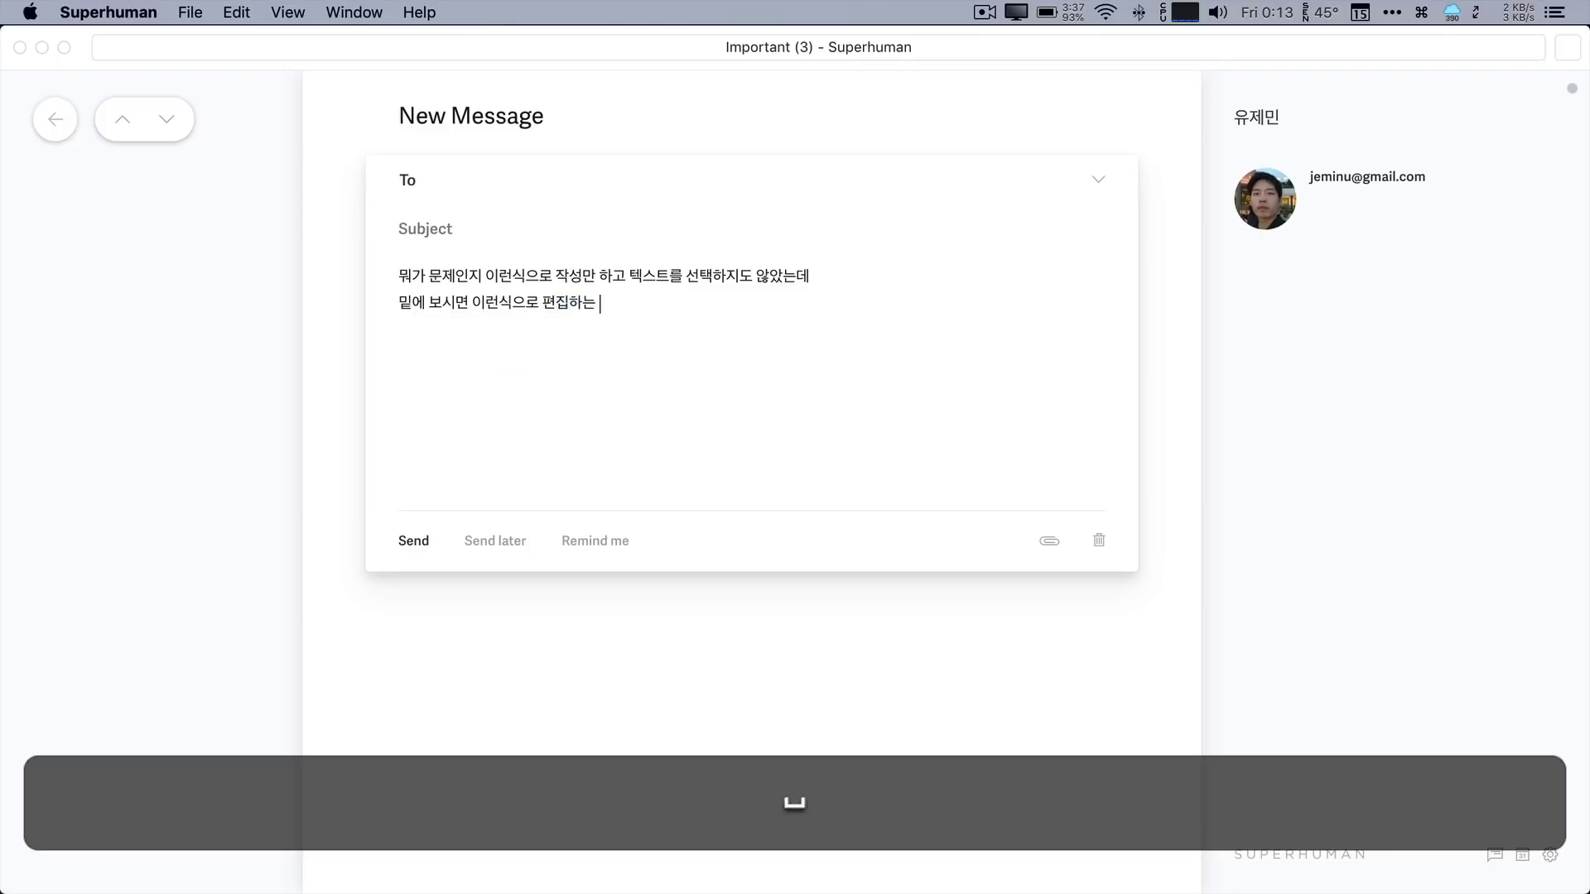
pyautogui.write('메뉴가 계속 떠있ㅅ습니다')
# Add a third line of filler text to the message and discard the draft.
pyautogui.press('Return')
pyautogui.write('면전ㅁ안져ㅁㅇㅓㄹ')
pyautogui.press('super+shift+comma')
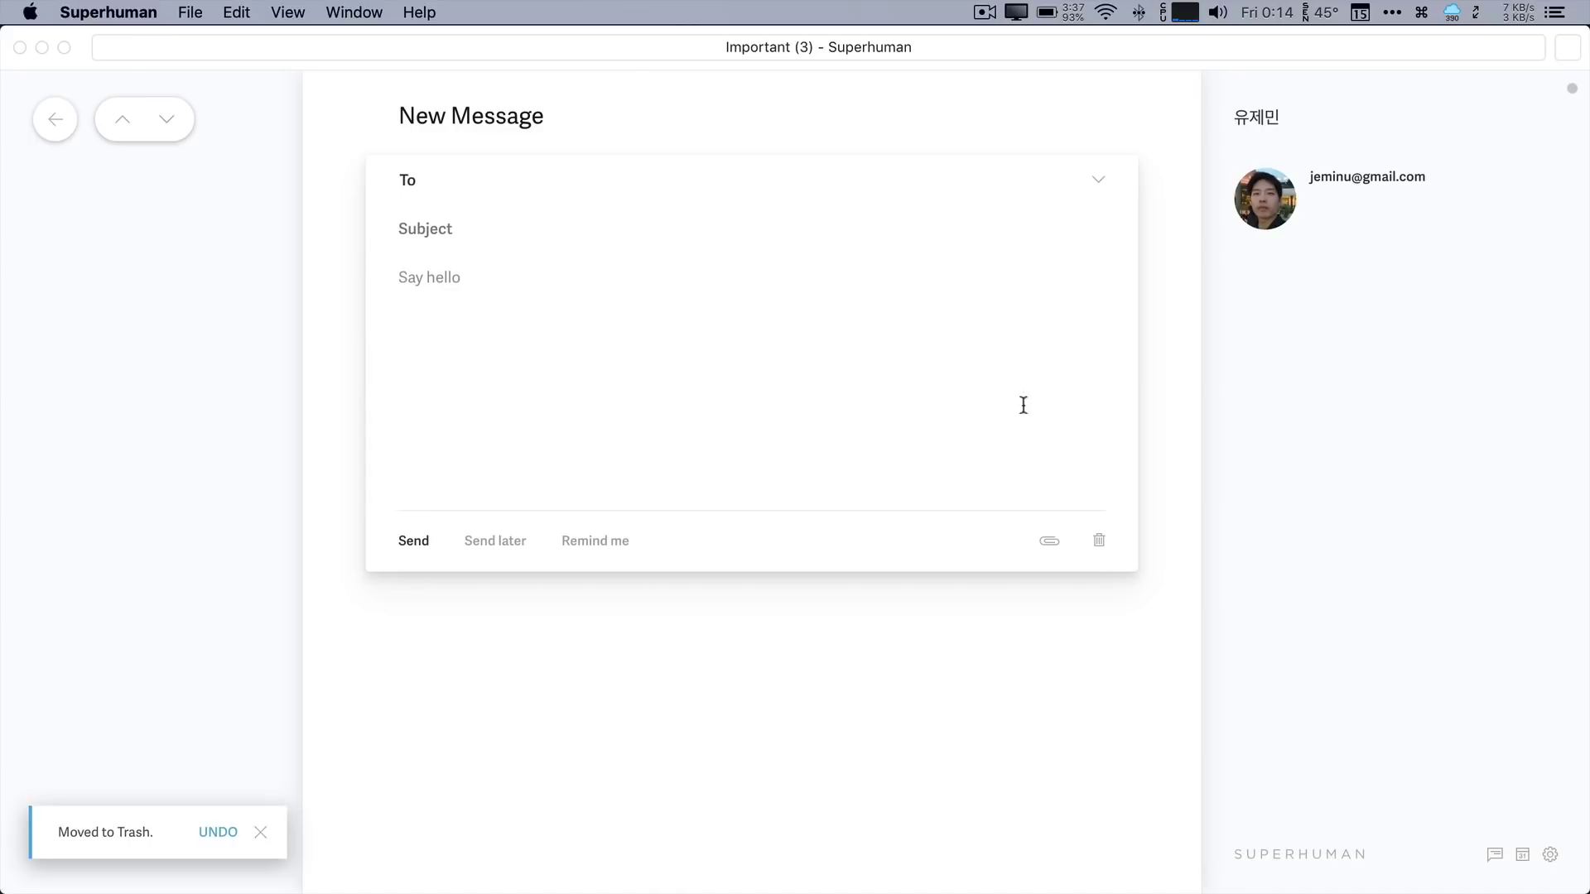
pyautogui.click(1099, 550)
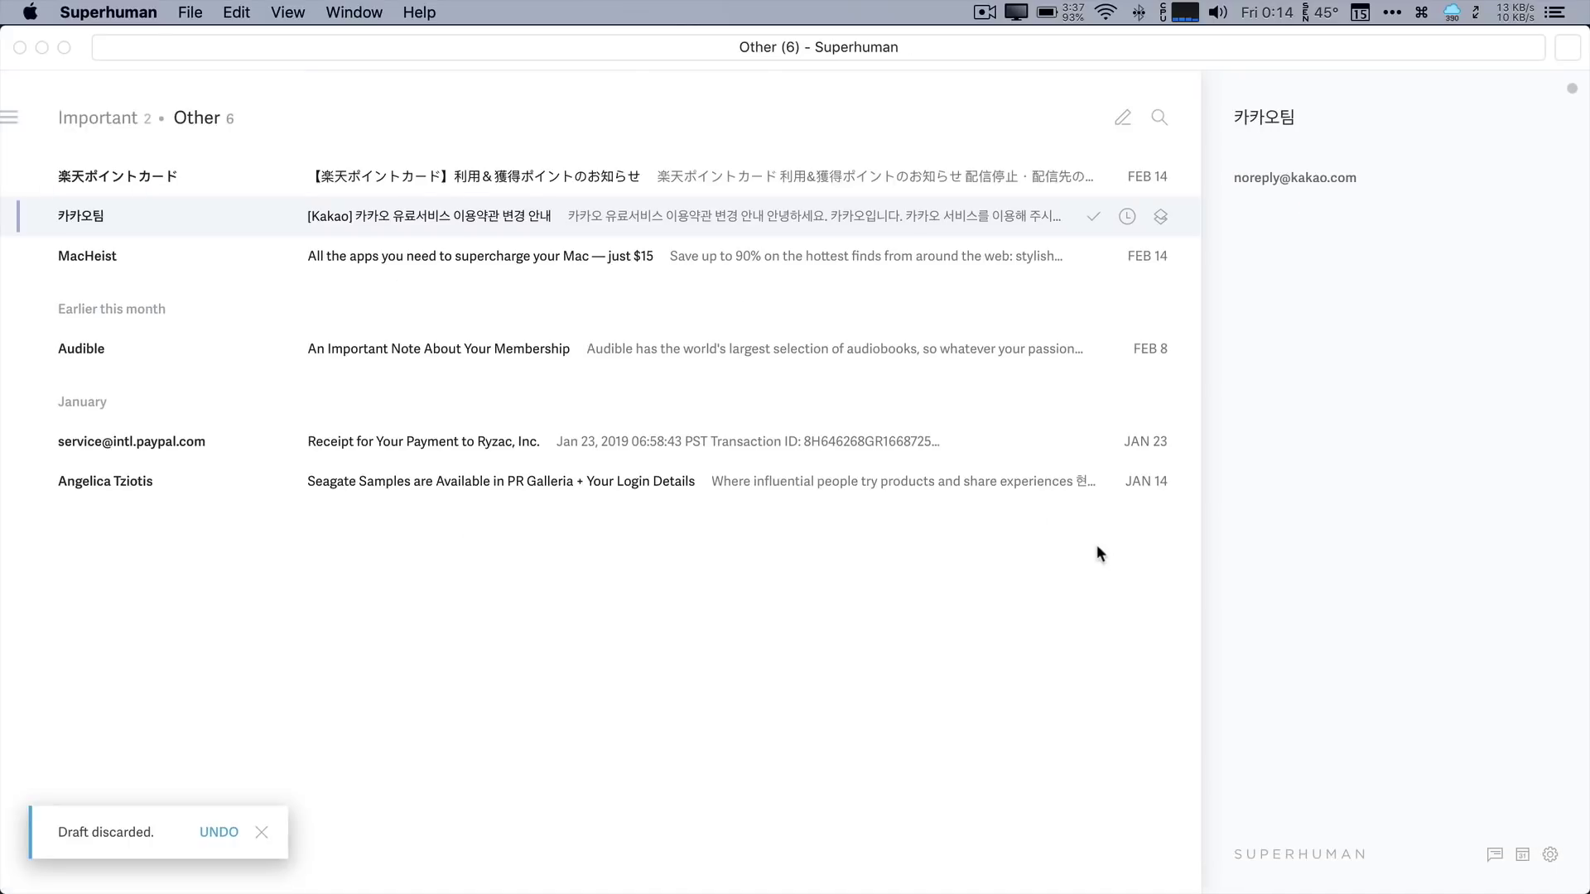
# Open the 楽天ポイントカード email in the Other inbox, move it to the trash, and undo the deletion.
pyautogui.click(529, 183)
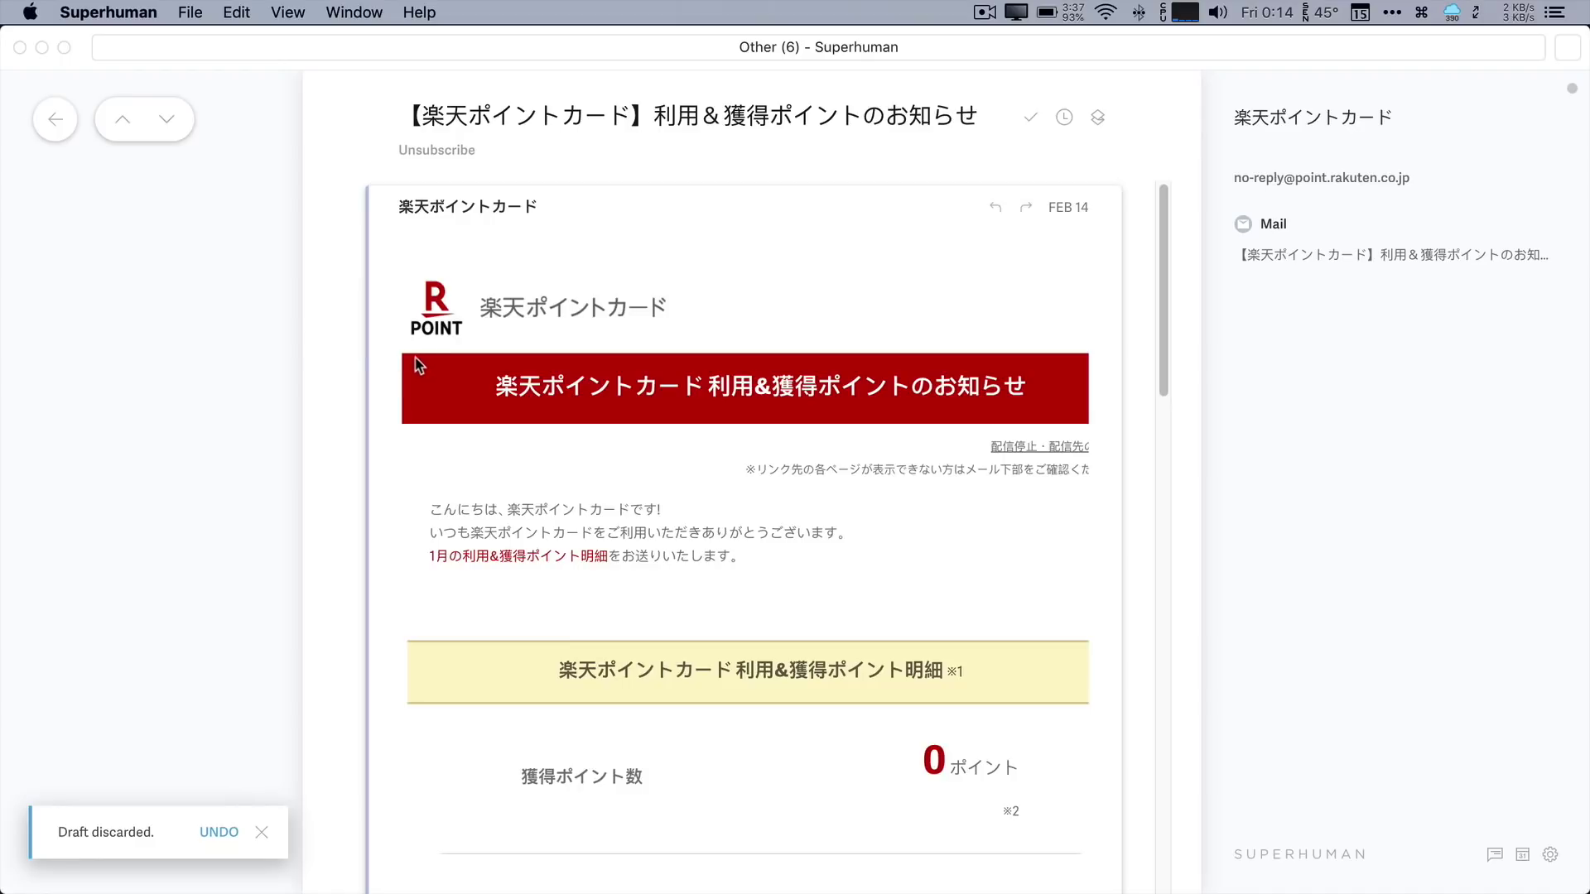
pyautogui.hotkey('shift', '3')
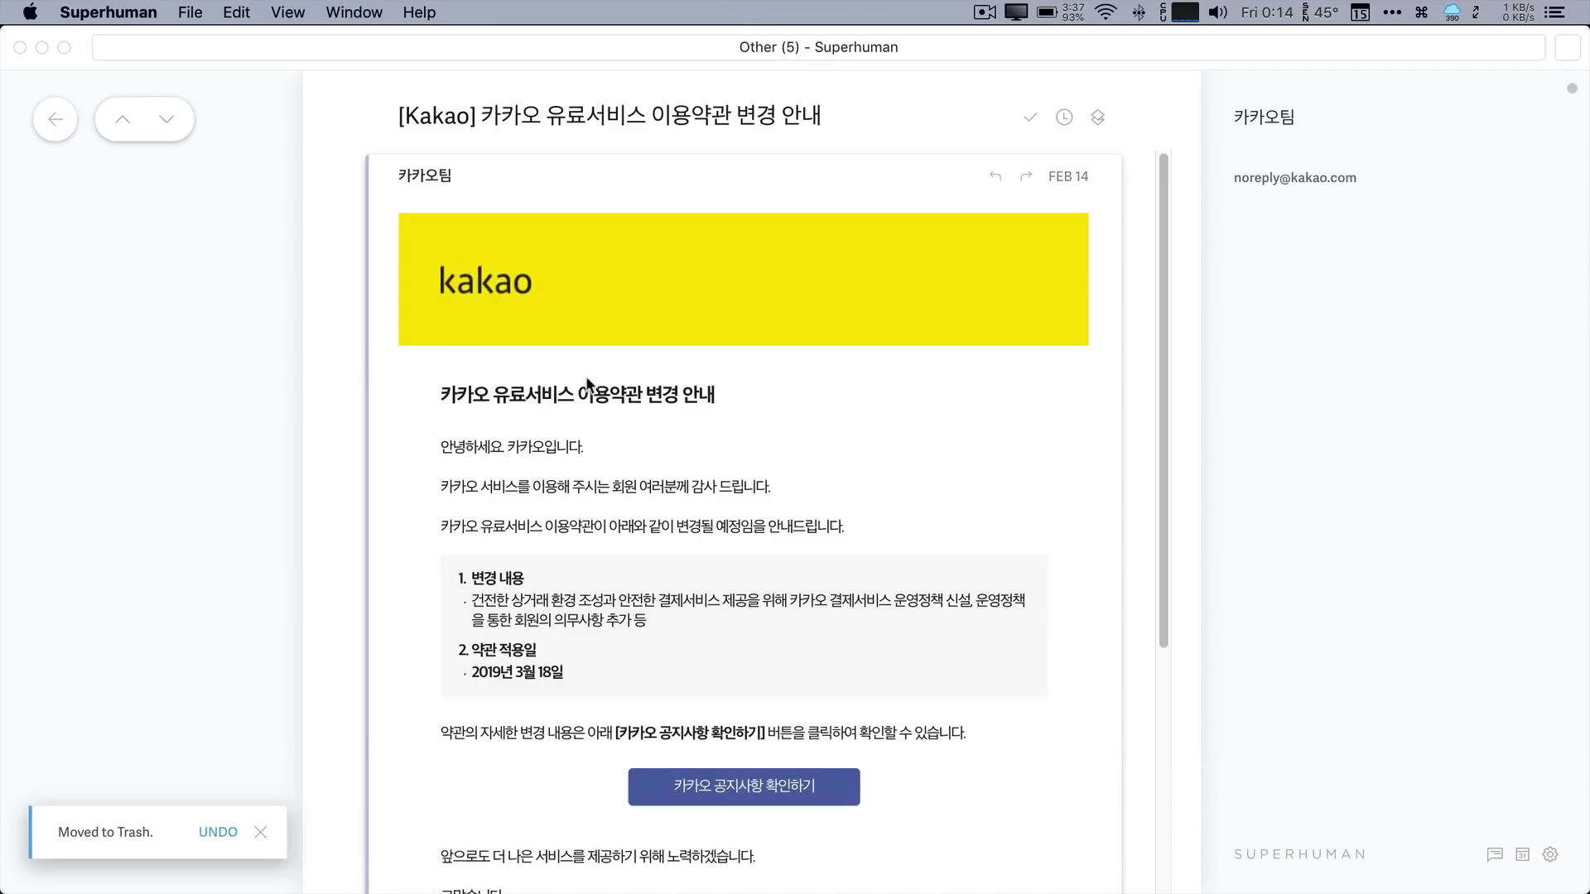
pyautogui.click(231, 819)
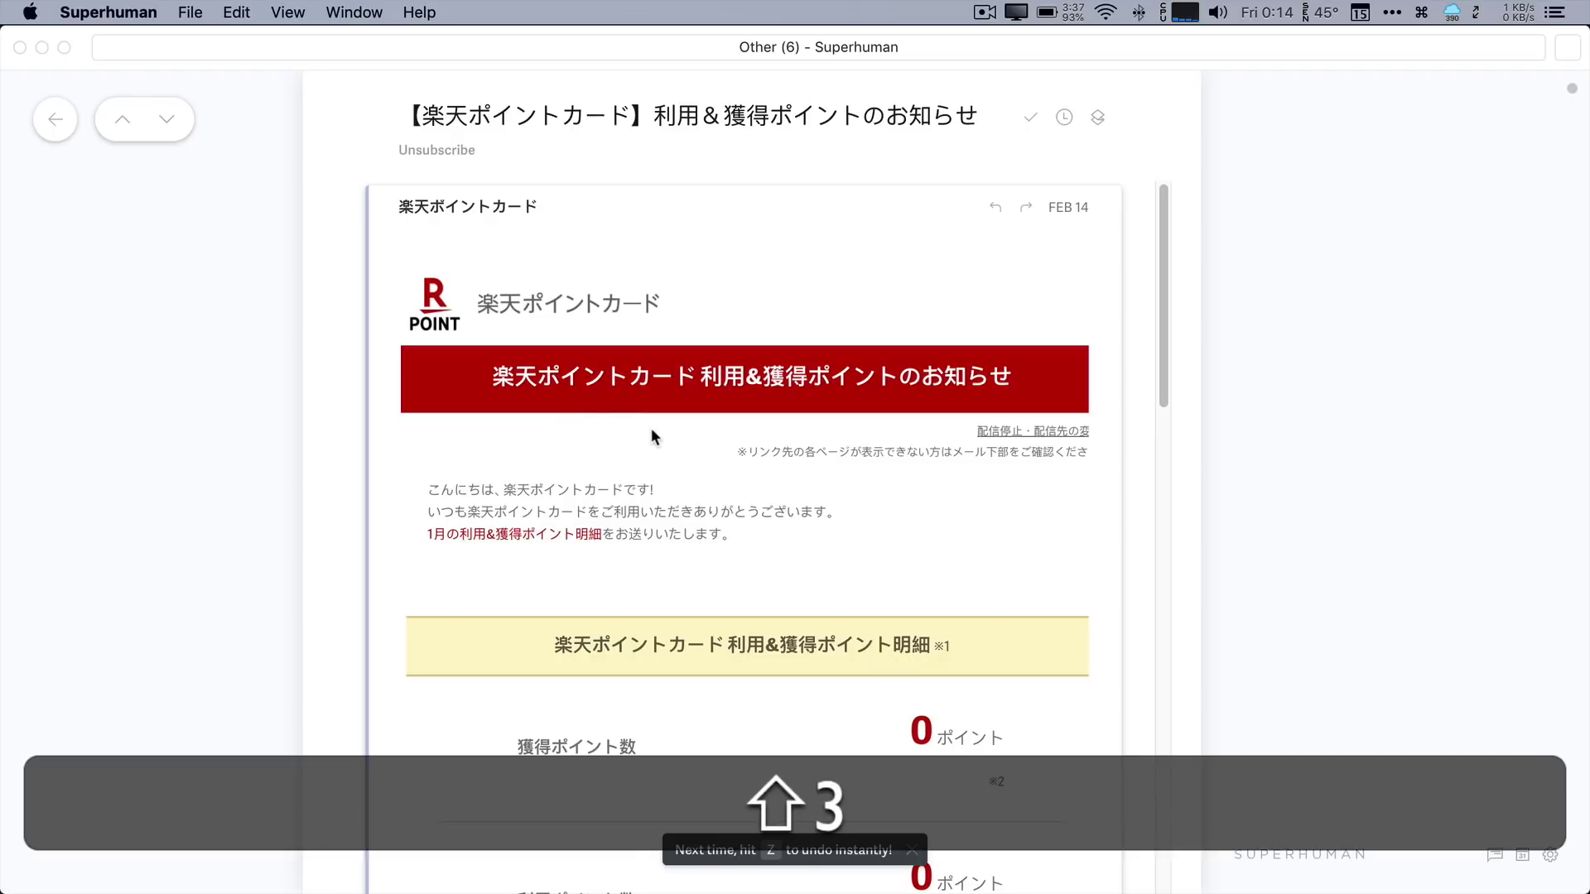
# Trash the open 楽天ポイントカード email again and undo the deletion from the Other inbox list.
pyautogui.hotkey('shift', '3')
pyautogui.press('Escape')
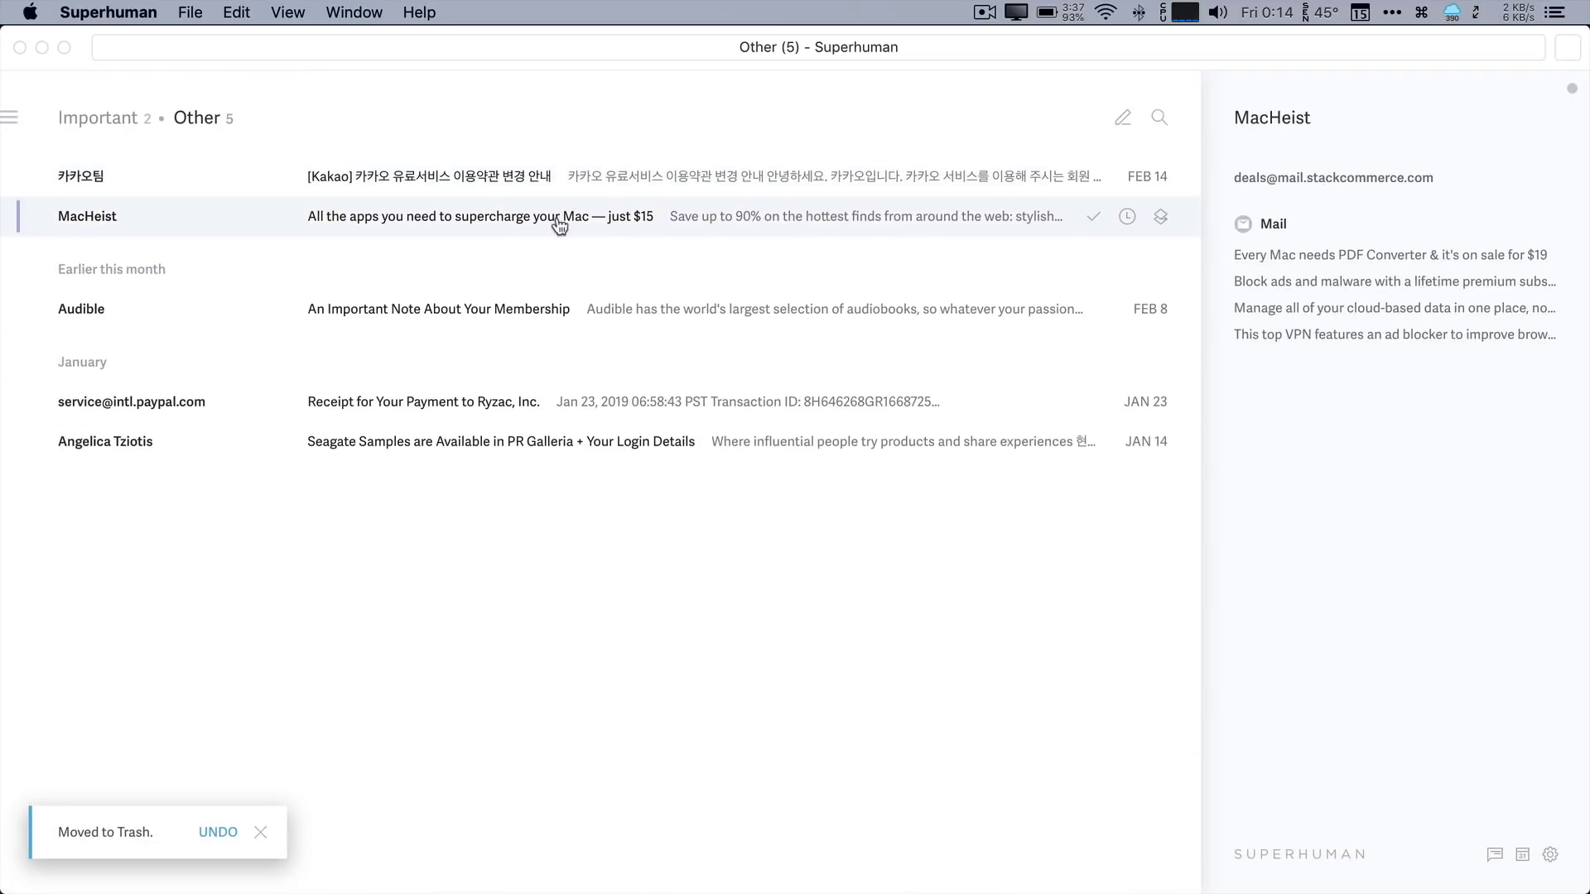
pyautogui.press('z')
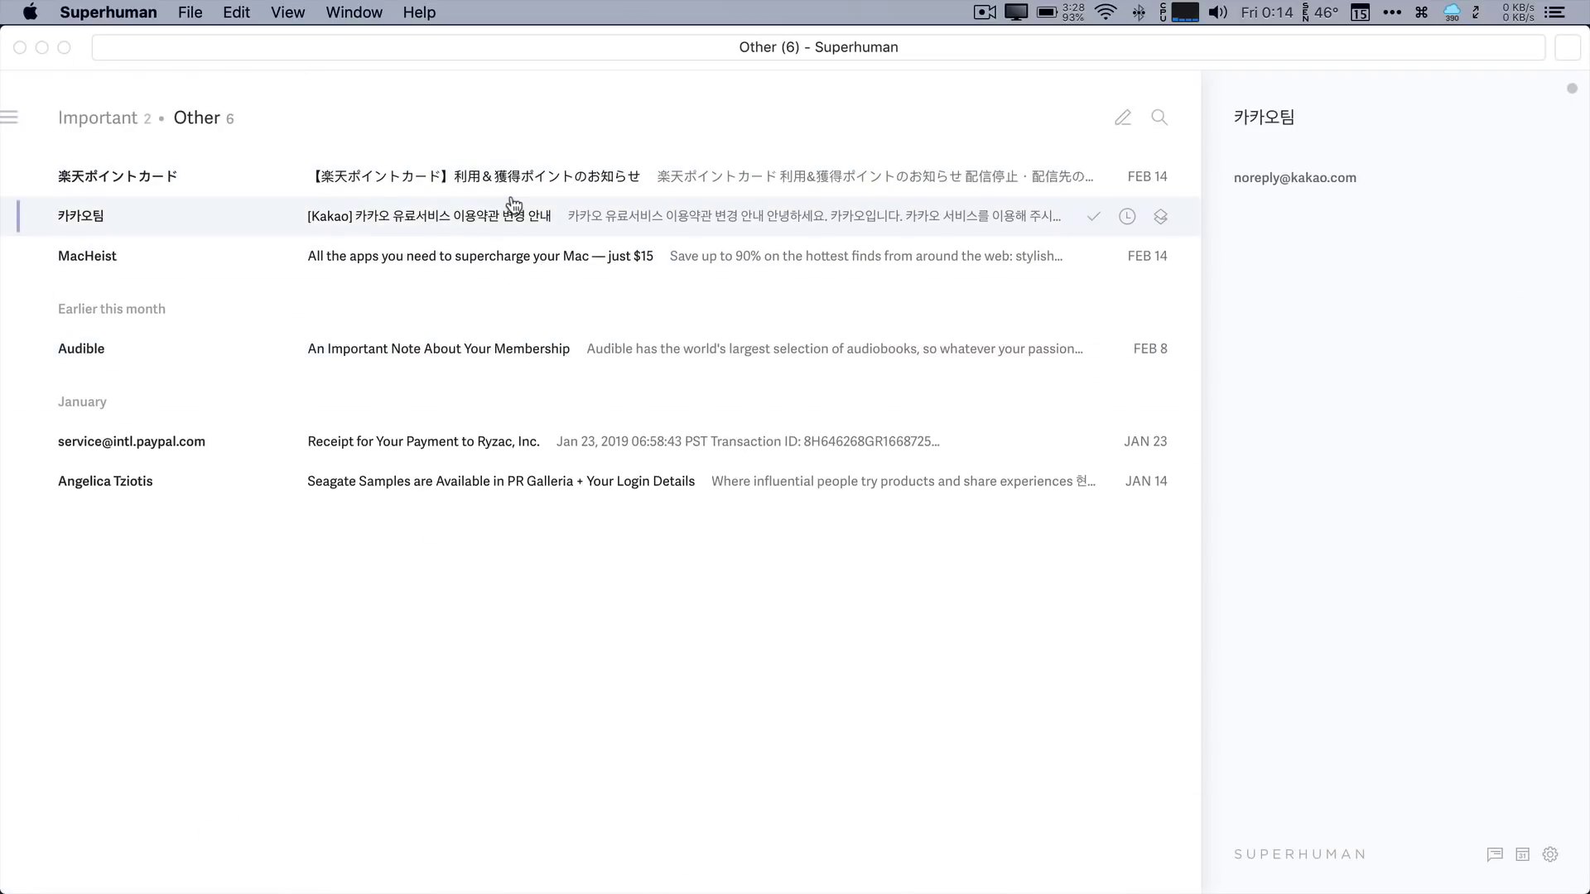